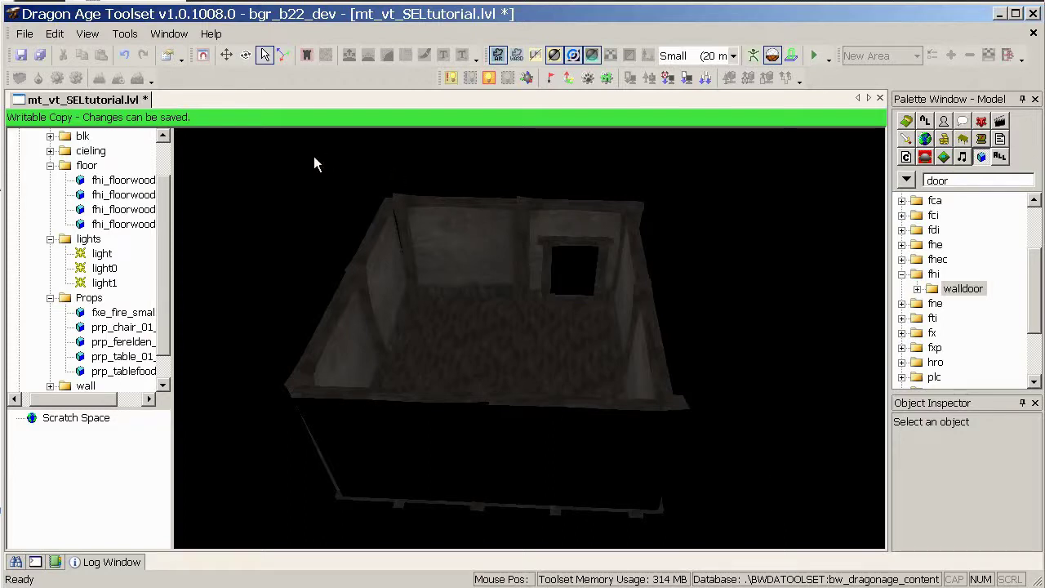
# Step: Create a new level of the Room Level type with the Level Creation Wizard
pyautogui.click(25, 34)
pyautogui.moveTo(42, 54)
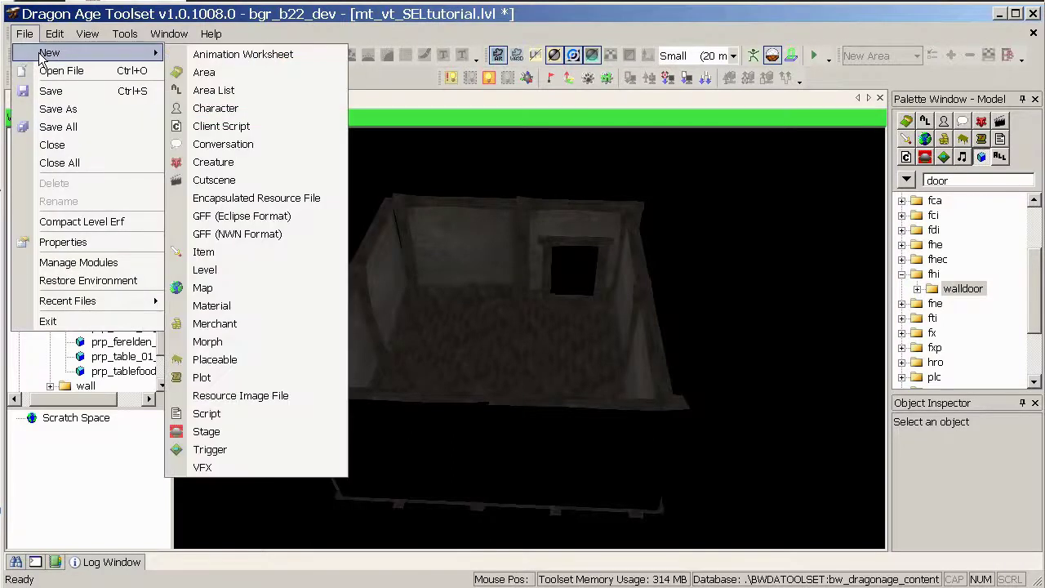
pyautogui.click(230, 269)
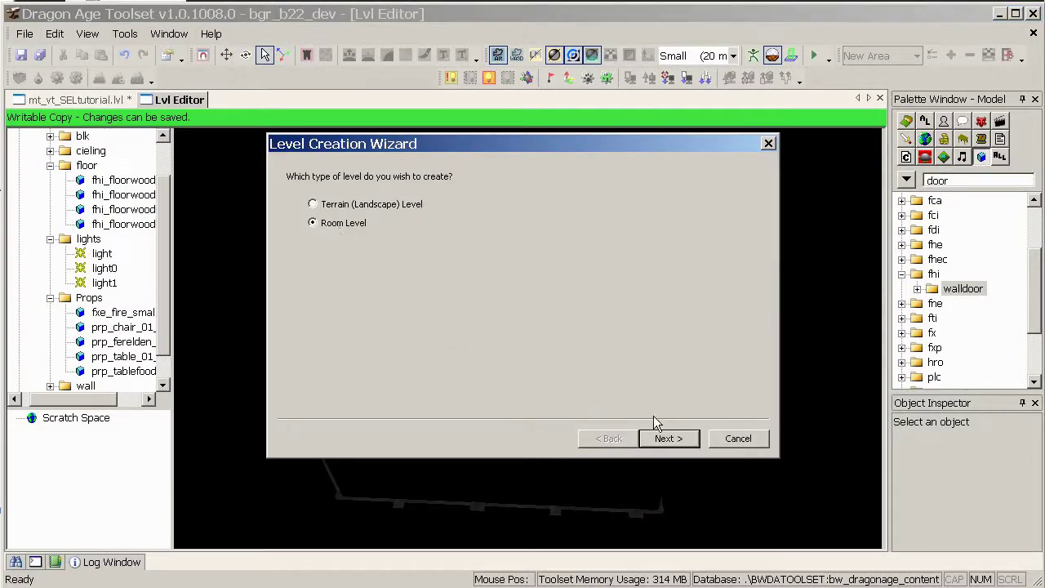
pyautogui.click(666, 441)
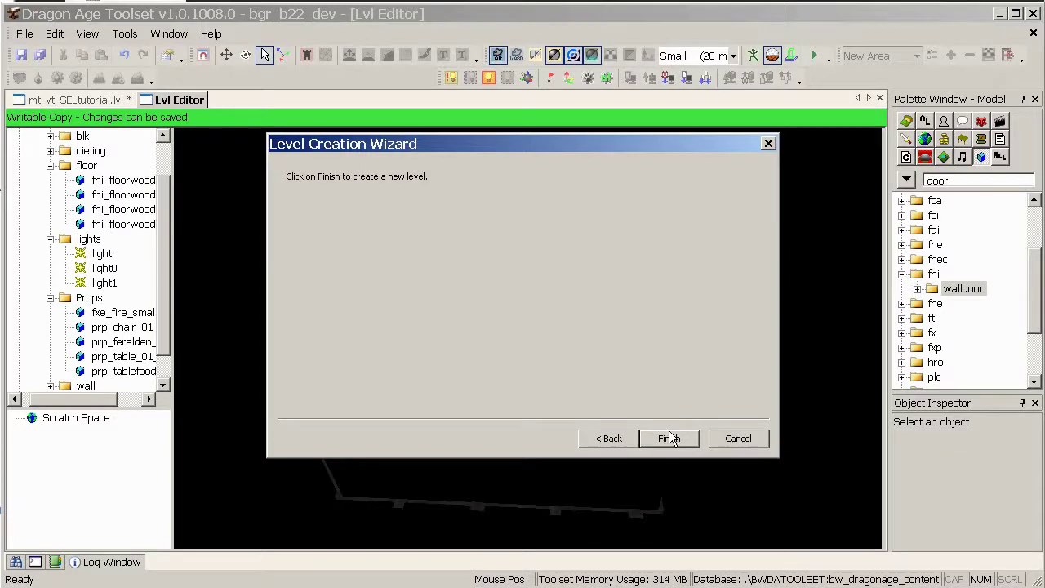
pyautogui.click(668, 438)
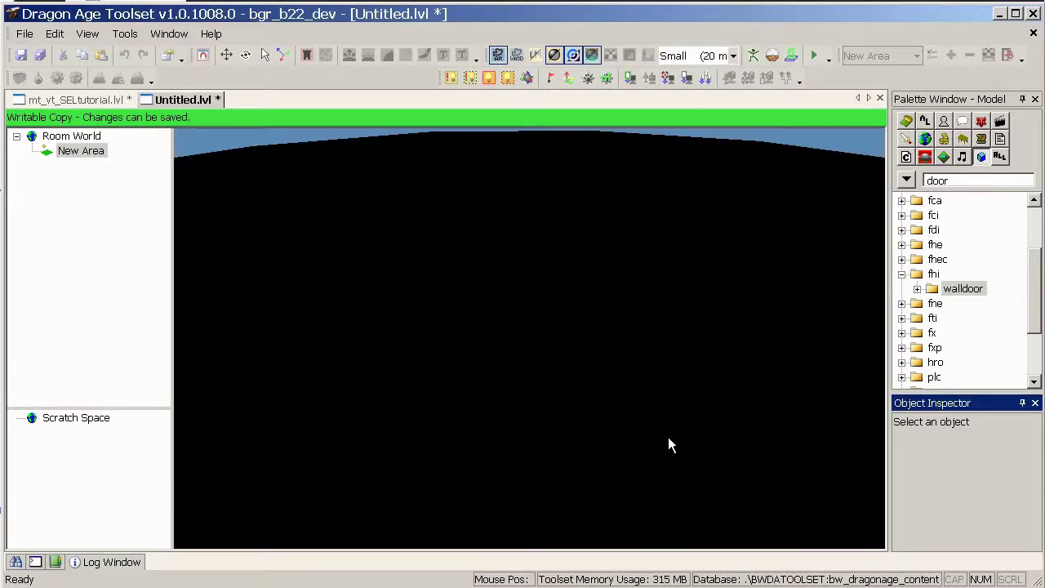
# Step: Insert a new room under New Area in the level's object tree
pyautogui.rightClick(93, 156)
pyautogui.moveTo(118, 163)
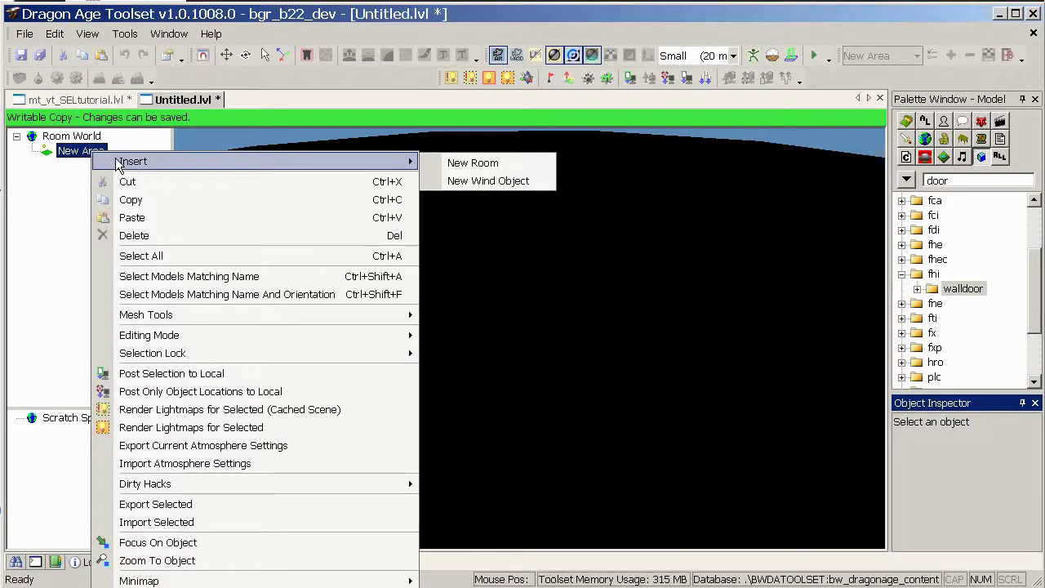
pyautogui.click(473, 165)
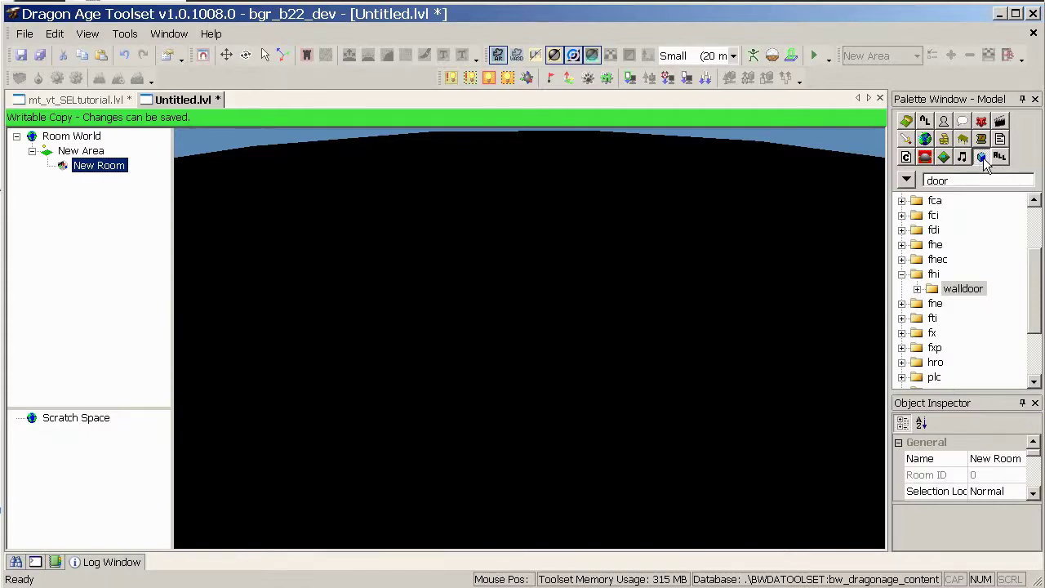
# Step: Filter the model palette by "fhi" and expand the resulting fhi folder
pyautogui.moveTo(952, 180); pyautogui.dragTo(912, 186)
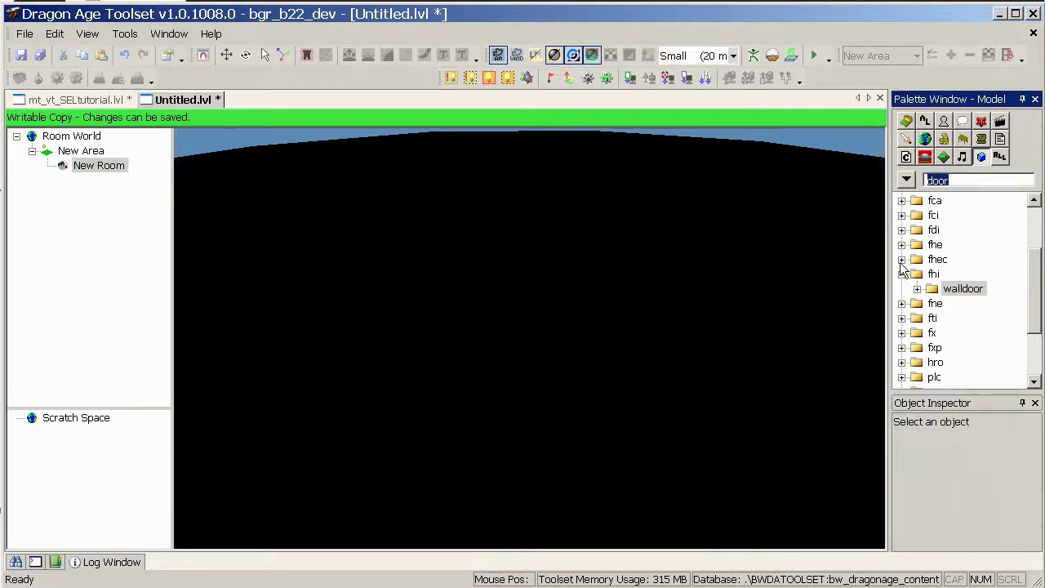
pyautogui.click(967, 179)
pyautogui.doubleClick(966, 179)
pyautogui.write('fhi')
pyautogui.press('Return')
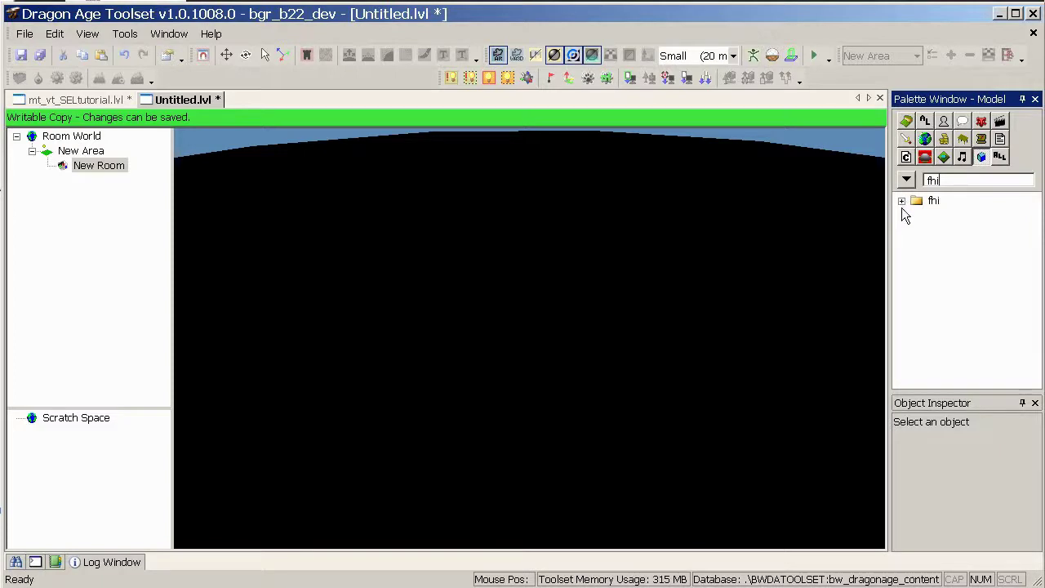
pyautogui.click(902, 201)
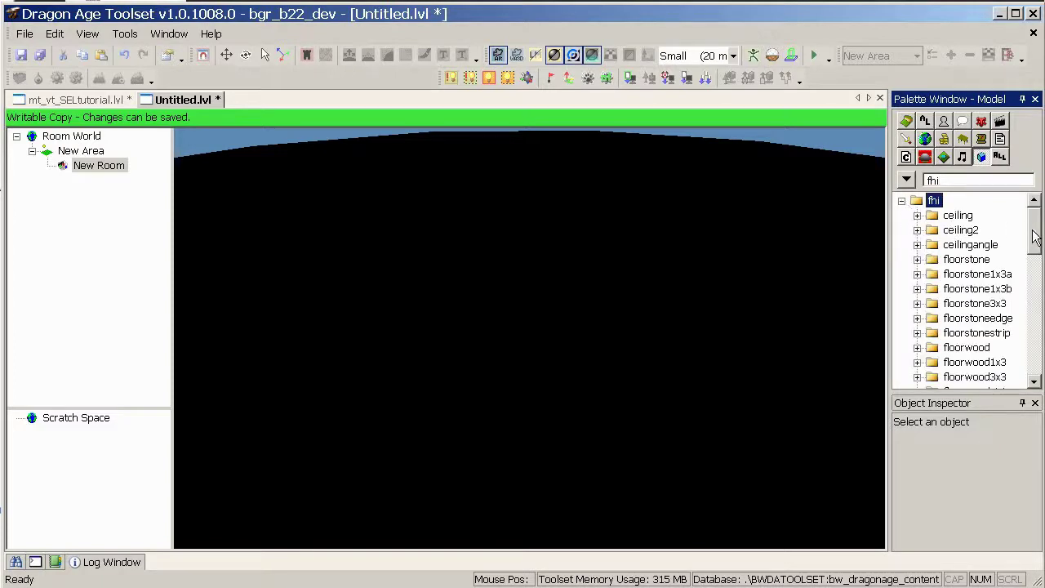
# Step: Place a floor tile from the floorwood model folder into New Room, near the centre of the view
pyautogui.moveTo(1033, 237); pyautogui.dragTo(1033, 249)
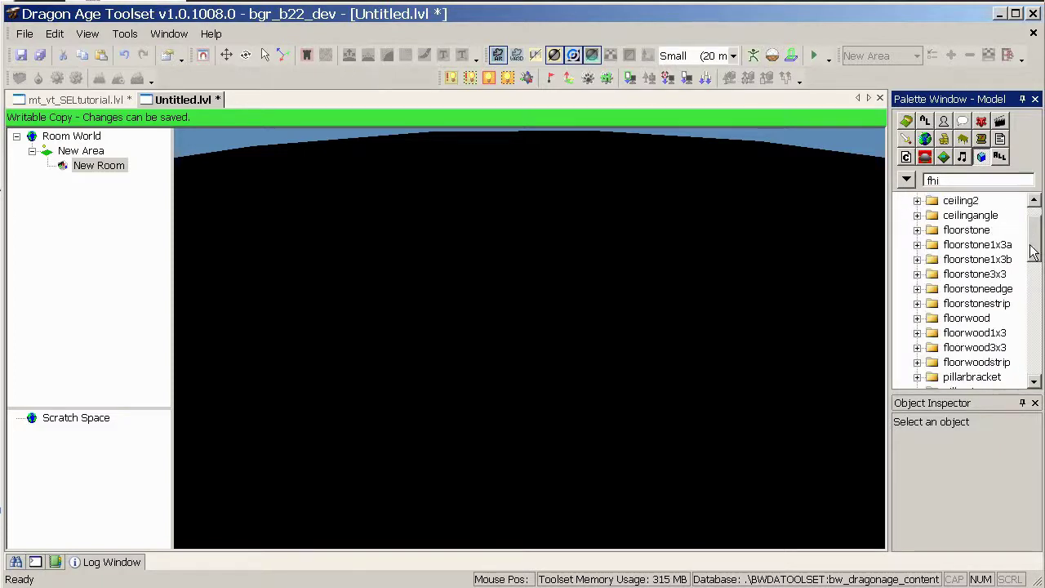
pyautogui.click(917, 318)
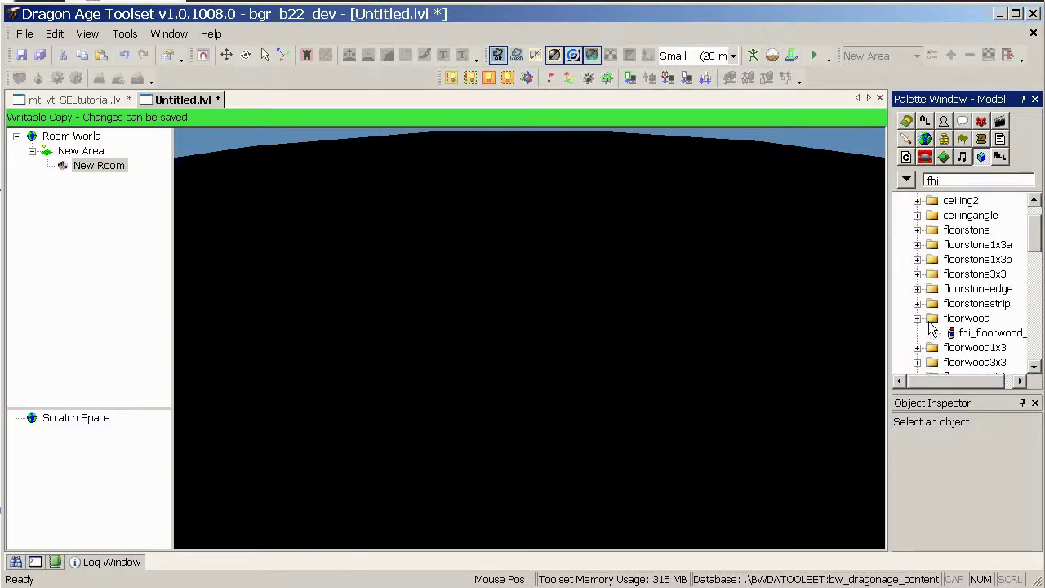
pyautogui.click(983, 335)
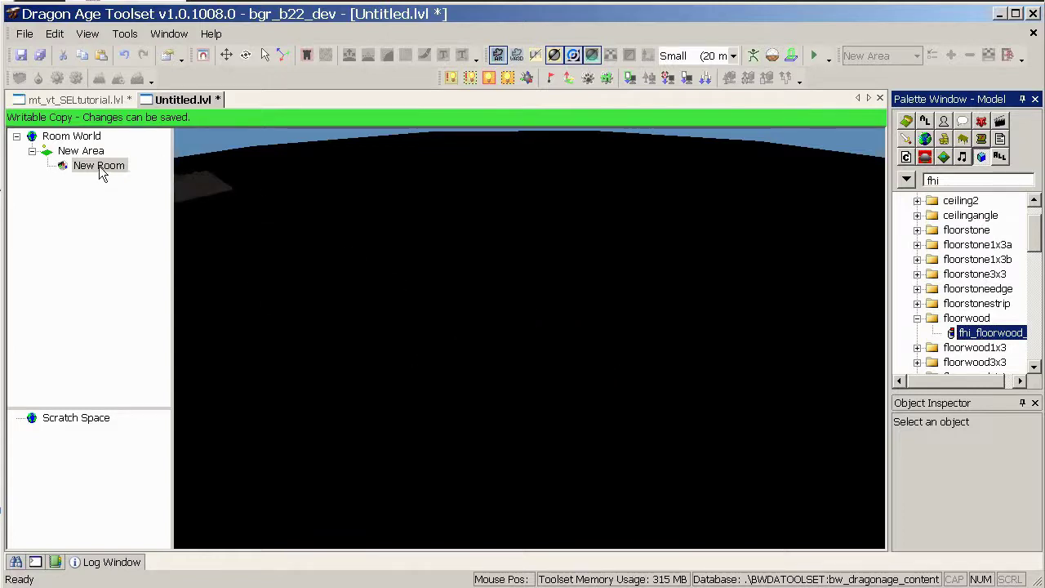
pyautogui.click(512, 362)
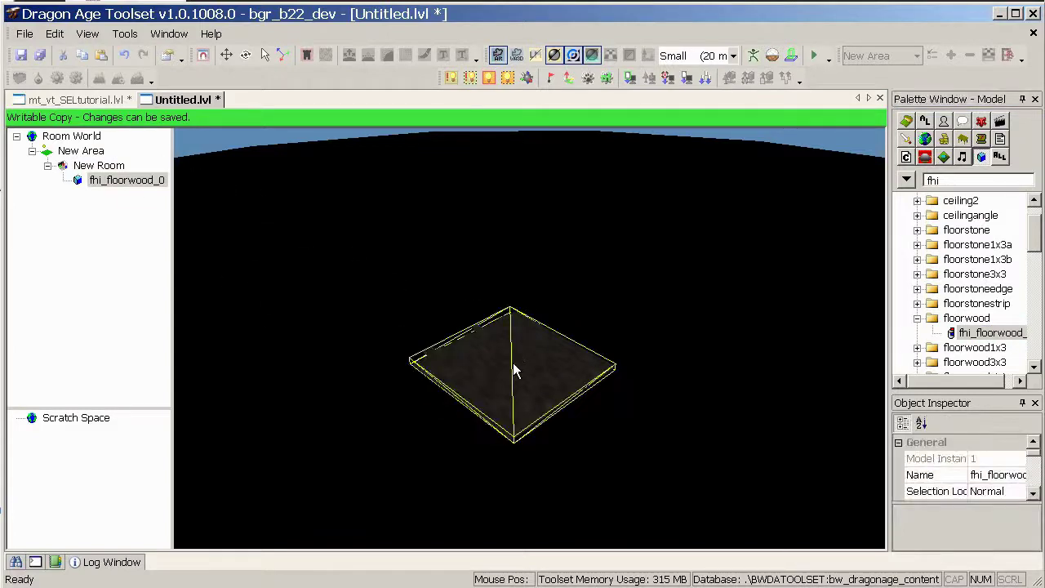
# Step: Try to place a second floorwood tile beside the first one with no room selected
pyautogui.click(109, 217)
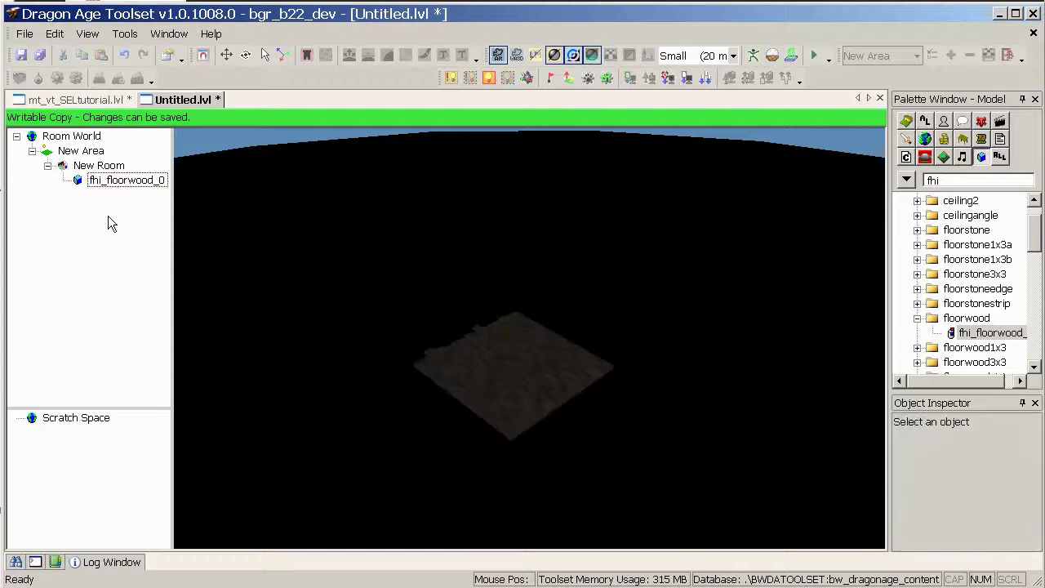
pyautogui.click(971, 333)
pyautogui.click(596, 318)
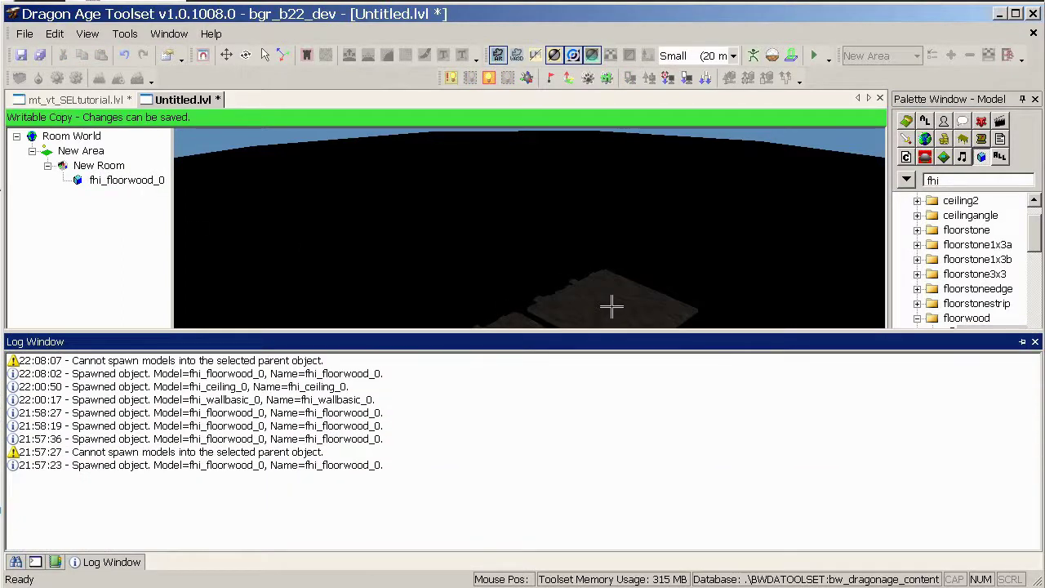
# Step: Select New Room as the parent and place a second floorwood tile behind and beside the first
pyautogui.click(96, 166)
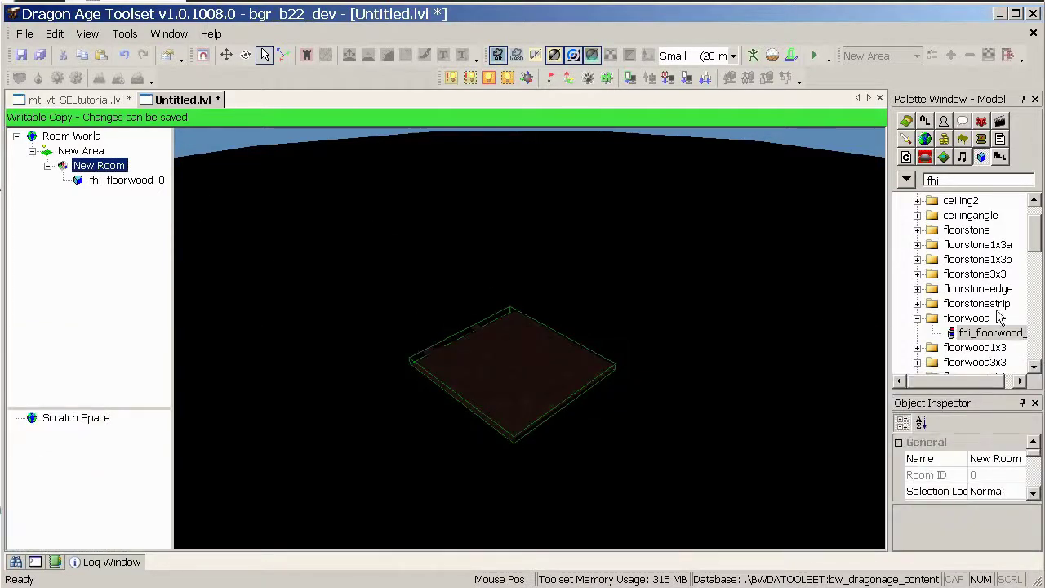
pyautogui.click(990, 332)
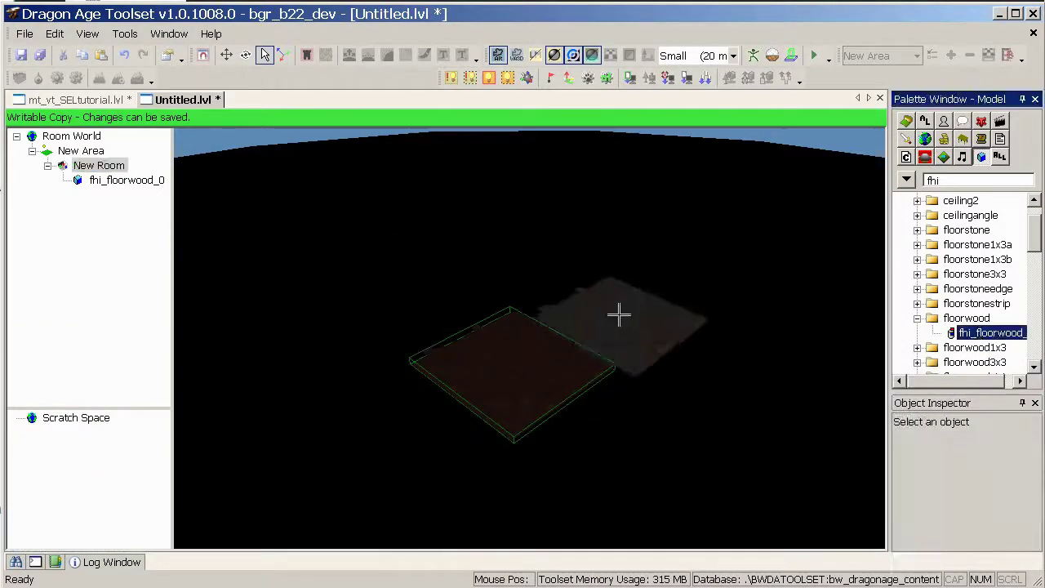
pyautogui.click(605, 309)
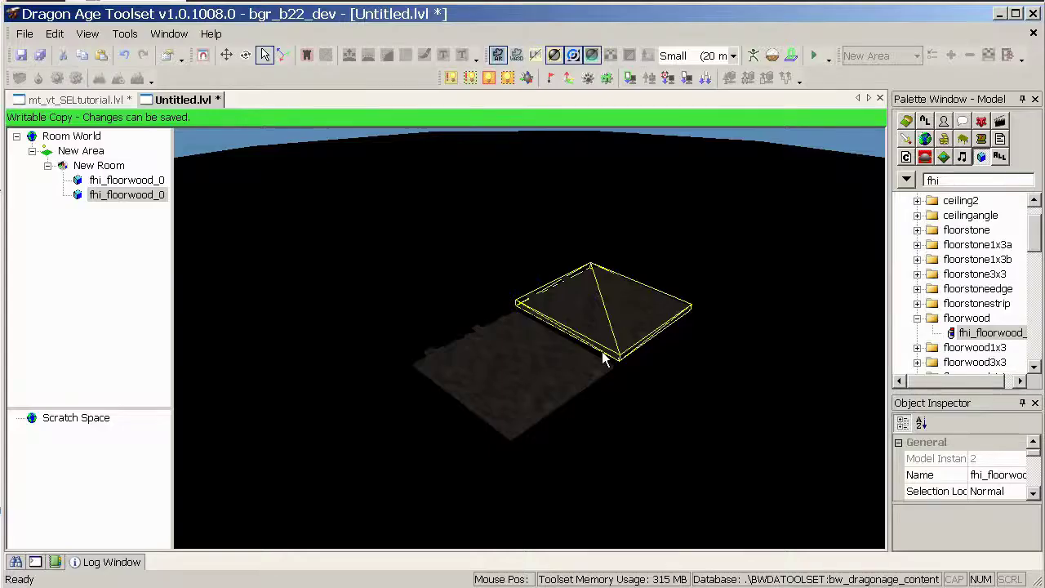
# Step: Select the first floor tile and try out the Move tool's axis handles on it
pyautogui.click(554, 360)
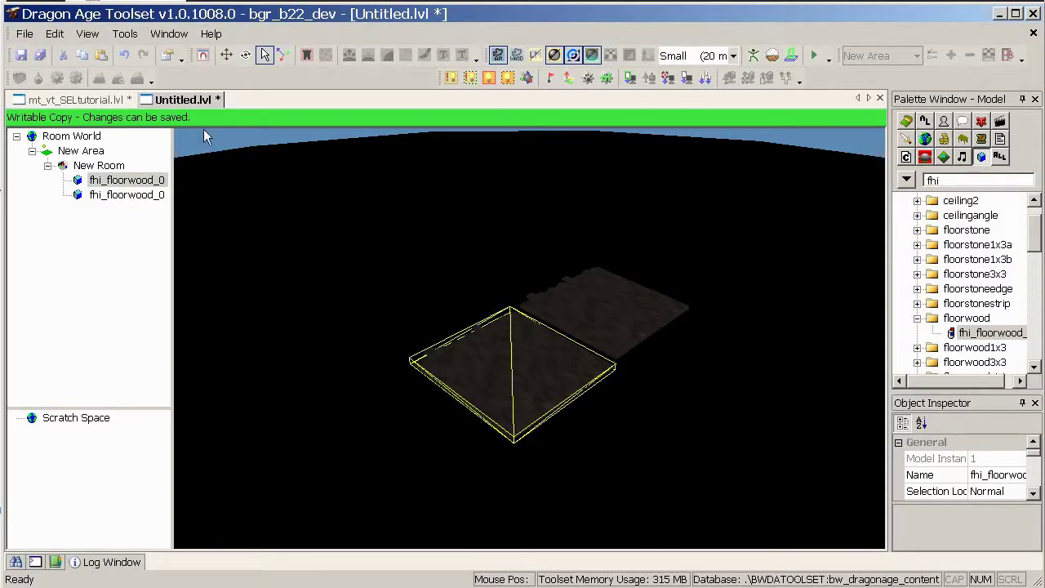
pyautogui.click(226, 58)
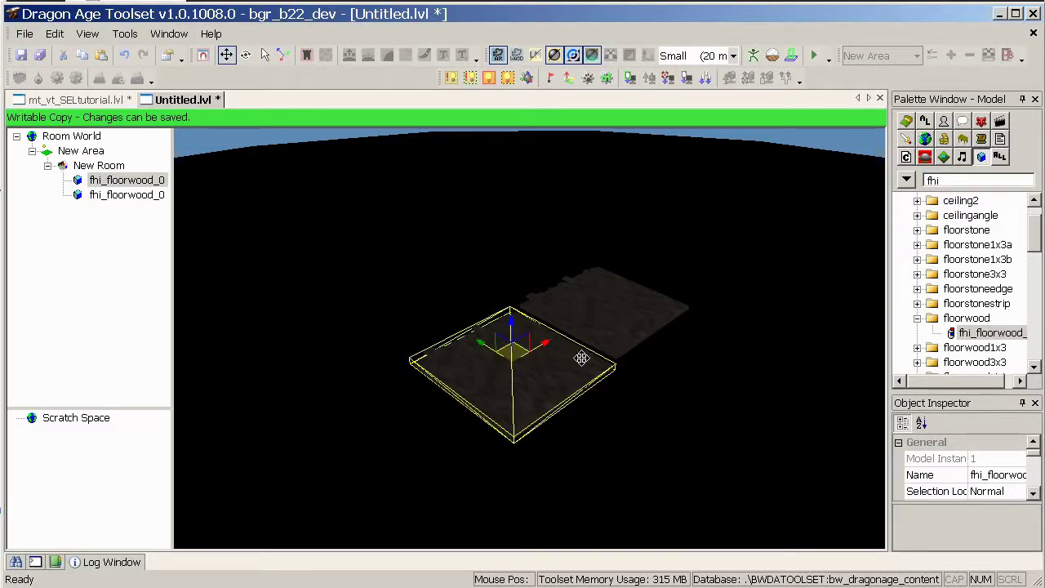
pyautogui.moveTo(581, 357); pyautogui.dragTo(595, 363)
pyautogui.keyDown('alt'); pyautogui.moveTo(608, 324); pyautogui.dragTo(543, 357, button='middle'); pyautogui.keyUp('alt')
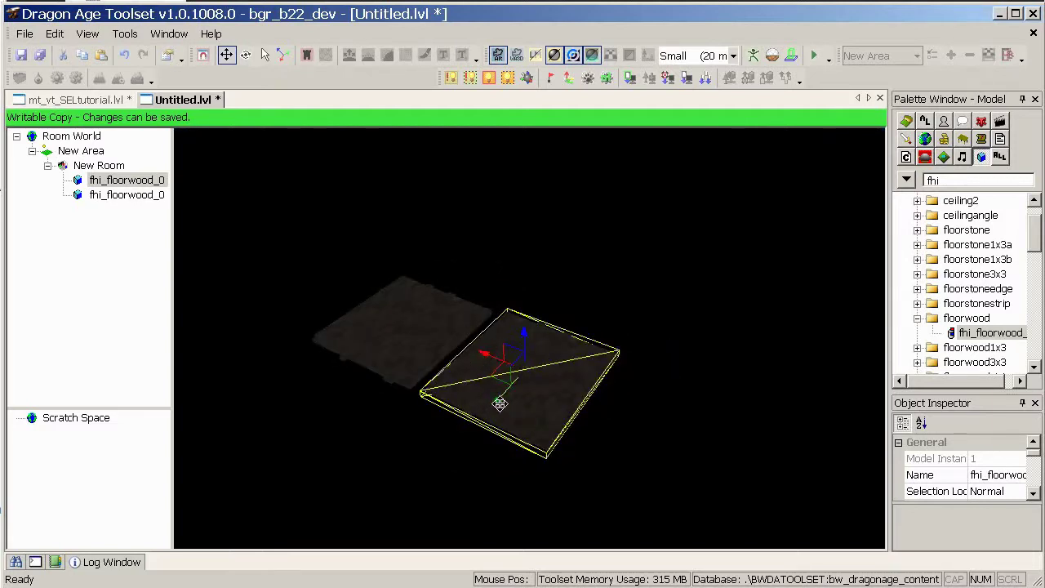
pyautogui.moveTo(499, 403); pyautogui.dragTo(497, 376)
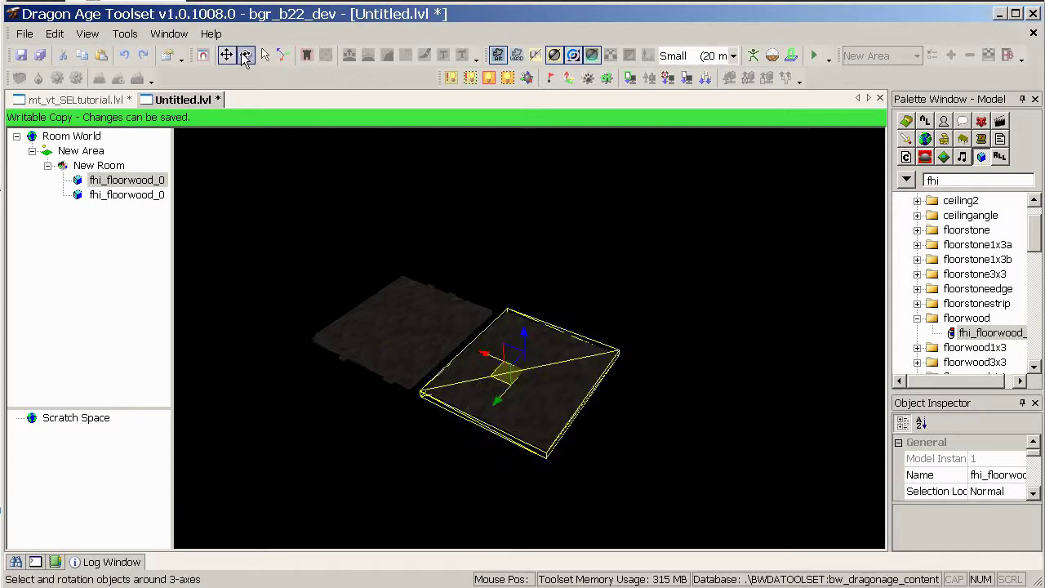
# Step: Try rotating the first floor tile with the Rotate tool and undo the rotations
pyautogui.click(244, 56)
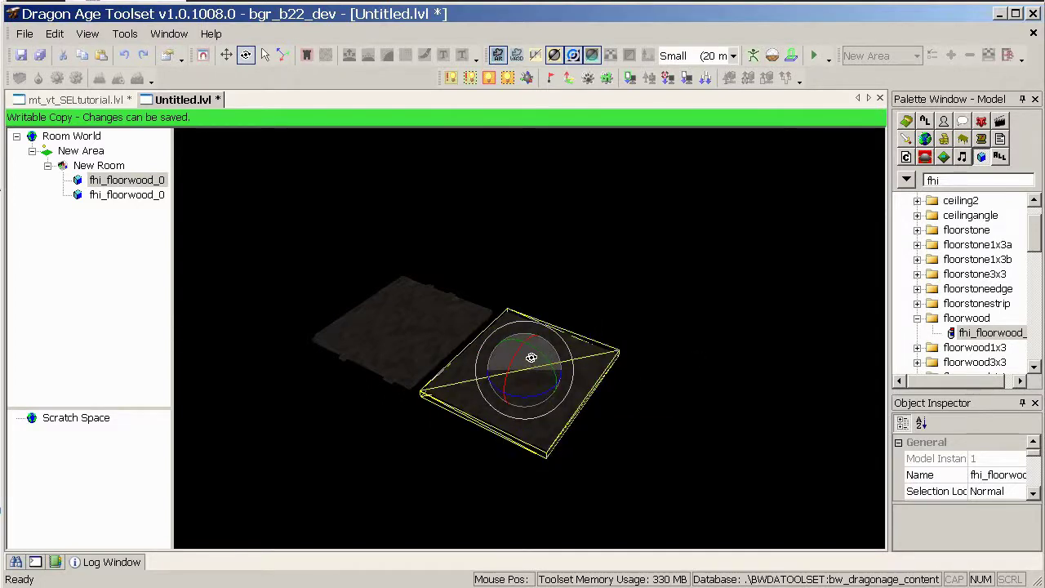
pyautogui.moveTo(530, 358); pyautogui.dragTo(562, 366)
pyautogui.hotkey('ctrl', 'z')
pyautogui.keyDown('alt'); pyautogui.moveTo(648, 353); pyautogui.dragTo(408, 307); pyautogui.keyUp('alt')
pyautogui.moveTo(408, 307); pyautogui.dragTo(454, 366, button='right')
pyautogui.moveTo(489, 379); pyautogui.dragTo(433, 363)
pyautogui.hotkey('ctrl', 'z')
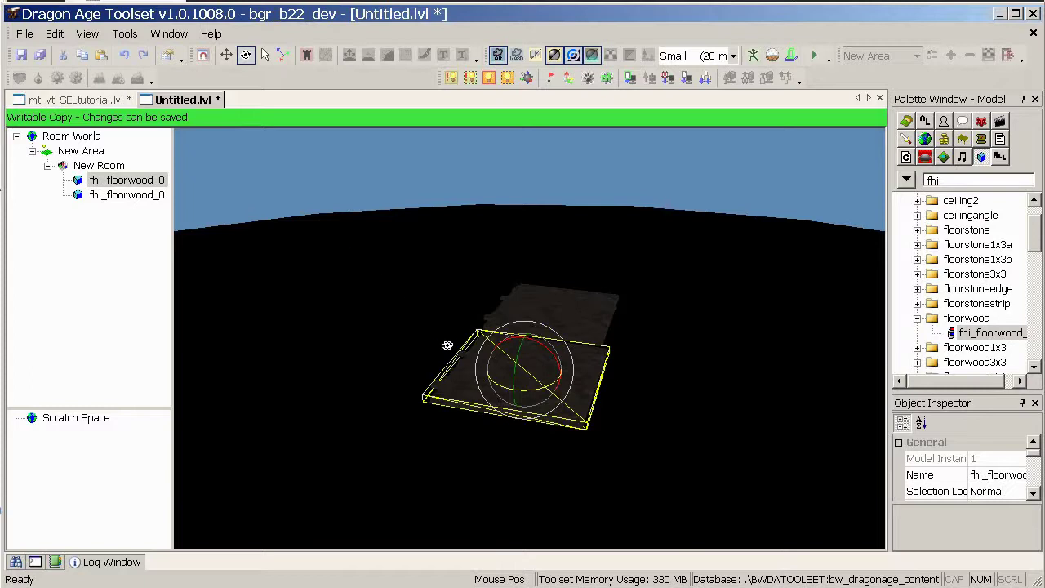
# Step: Move the first floor tile flush against the second one so the gap between them closes
pyautogui.press('w')
pyautogui.moveTo(509, 381); pyautogui.dragTo(496, 312, button='right')
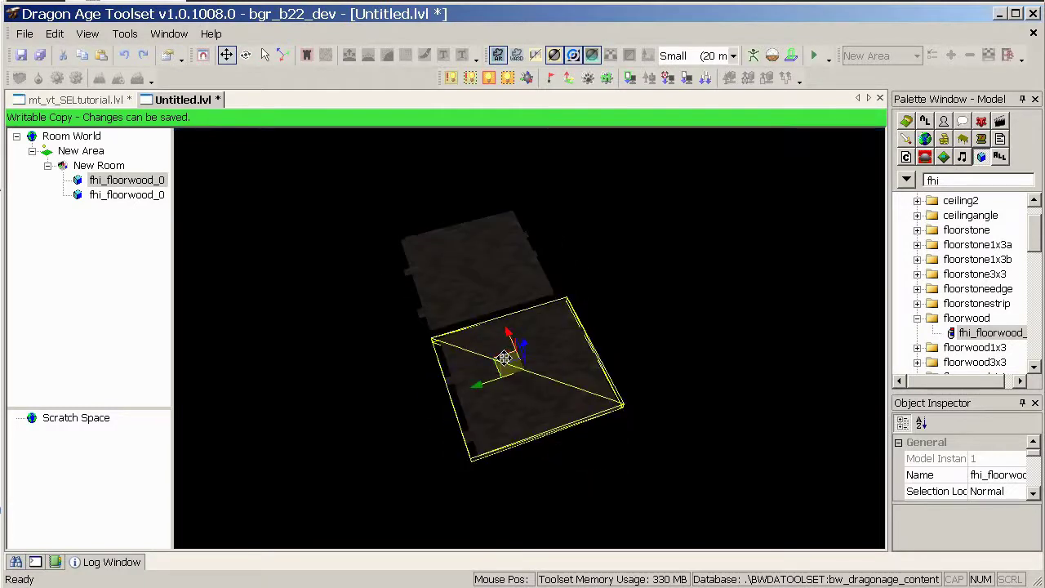
pyautogui.moveTo(505, 357); pyautogui.dragTo(493, 350)
pyautogui.moveTo(491, 351); pyautogui.dragTo(756, 310, button='right')
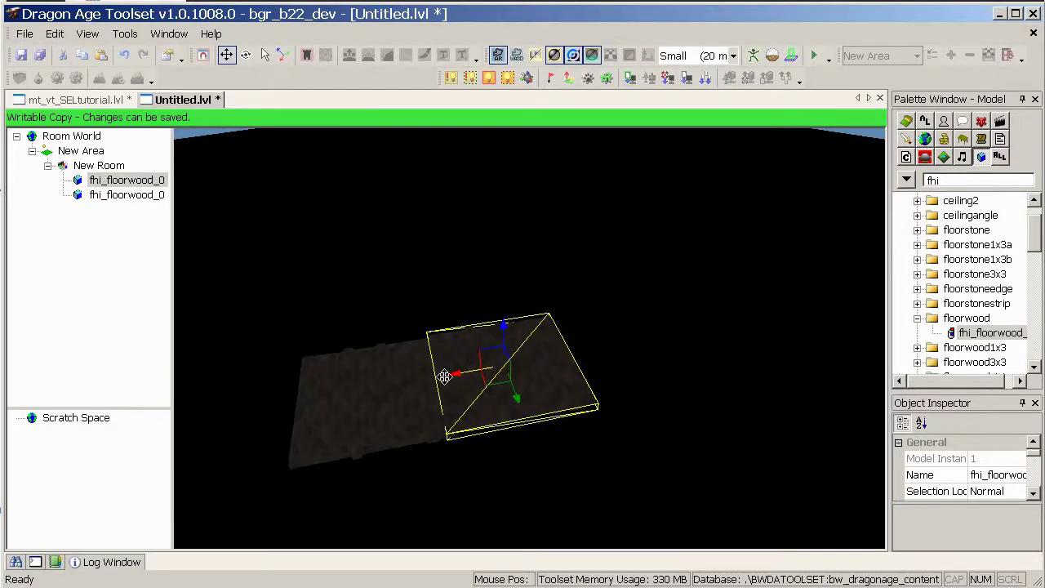
pyautogui.moveTo(636, 366); pyautogui.dragTo(482, 345, button='right')
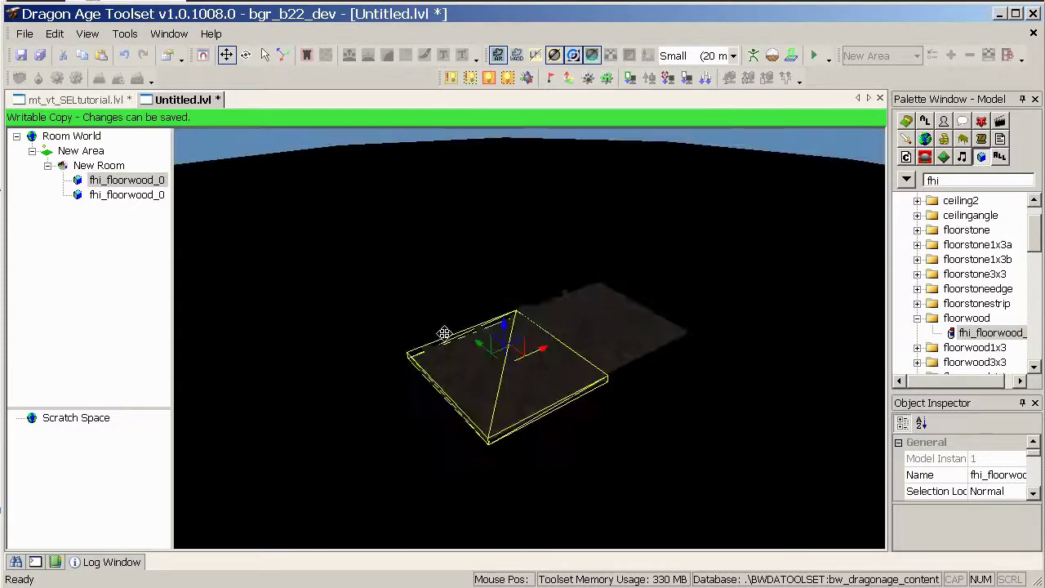
# Step: Review the grid, rotation and surface settings in the Snap Option dialog and close it without changes
pyautogui.click(204, 57)
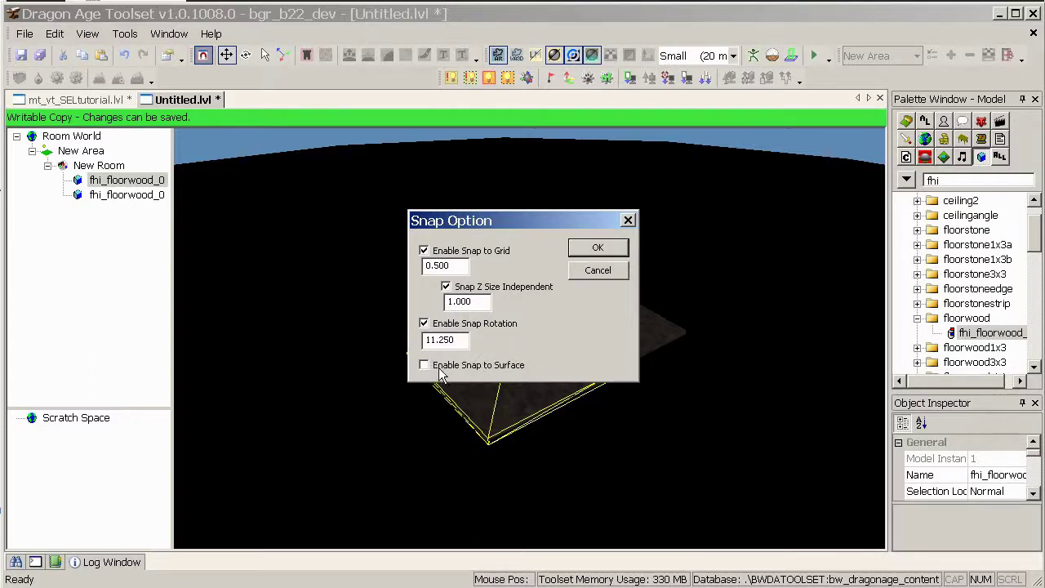
pyautogui.click(600, 278)
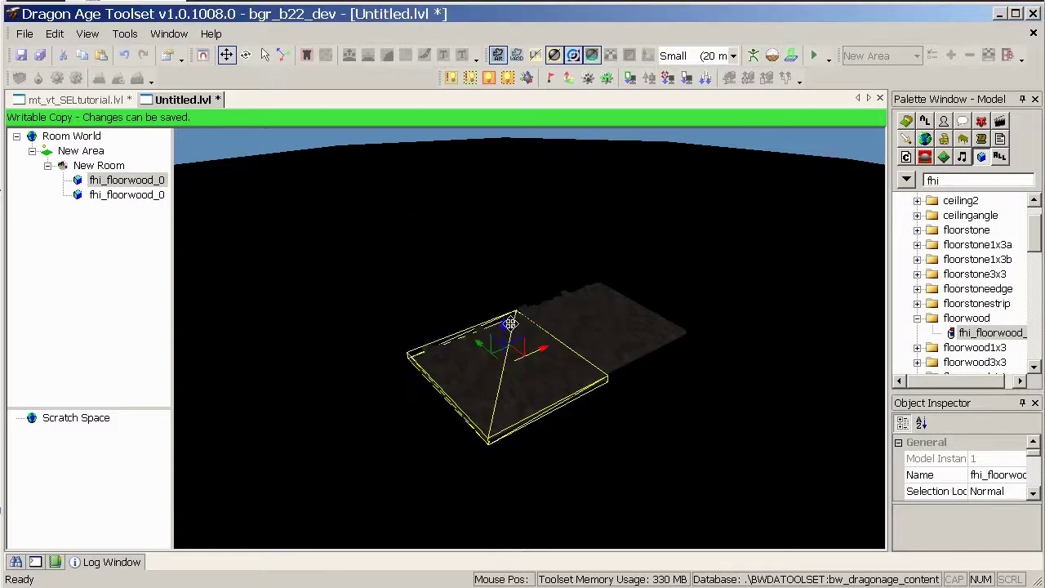
# Step: Duplicate both floor tiles and move the copies along the green axis to form a two-by-two floor
pyautogui.keyDown('ctrl'); pyautogui.click(613, 321); pyautogui.keyUp('ctrl')
pyautogui.keyDown('alt'); pyautogui.moveTo(525, 261); pyautogui.dragTo(501, 313, button='middle'); pyautogui.keyUp('alt')
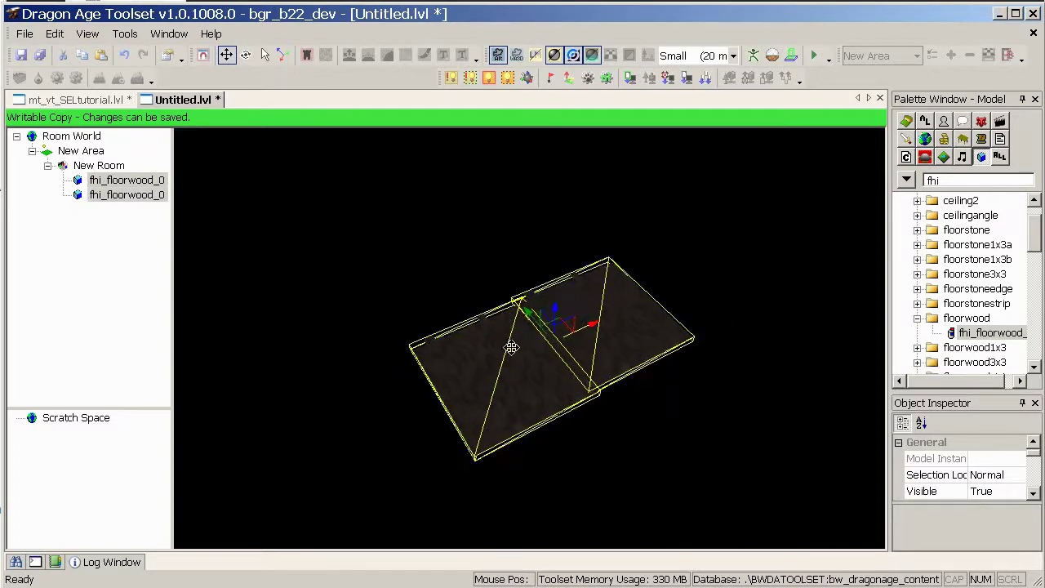
pyautogui.hotkey('ctrl', 'c')
pyautogui.hotkey('ctrl', 'v')
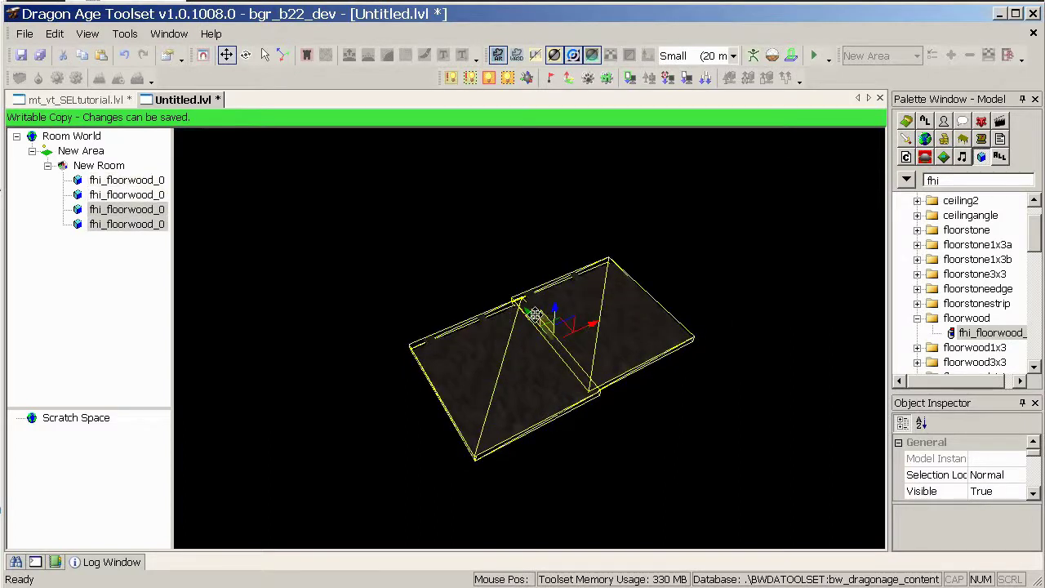
pyautogui.moveTo(529, 312); pyautogui.dragTo(470, 239)
pyautogui.keyDown('alt'); pyautogui.moveTo(471, 241); pyautogui.dragTo(472, 312, button='middle'); pyautogui.keyUp('alt')
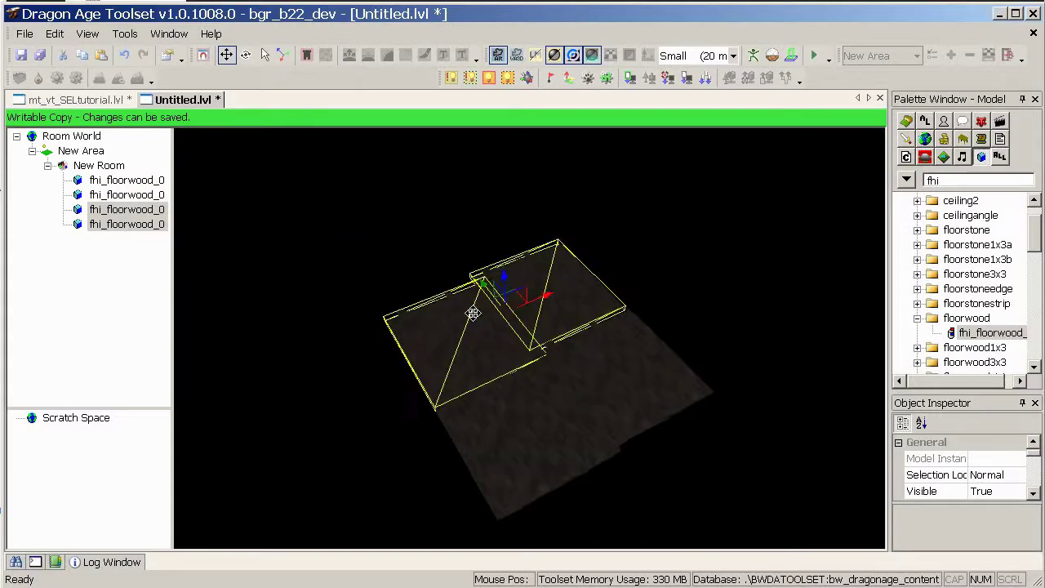
# Step: Duplicate all four floor tiles and move the copies along the red axis to extend the floor to two by four tiles
pyautogui.keyDown('ctrl'); pyautogui.click(519, 414); pyautogui.keyUp('ctrl')
pyautogui.keyDown('ctrl'); pyautogui.click(634, 374); pyautogui.keyUp('ctrl')
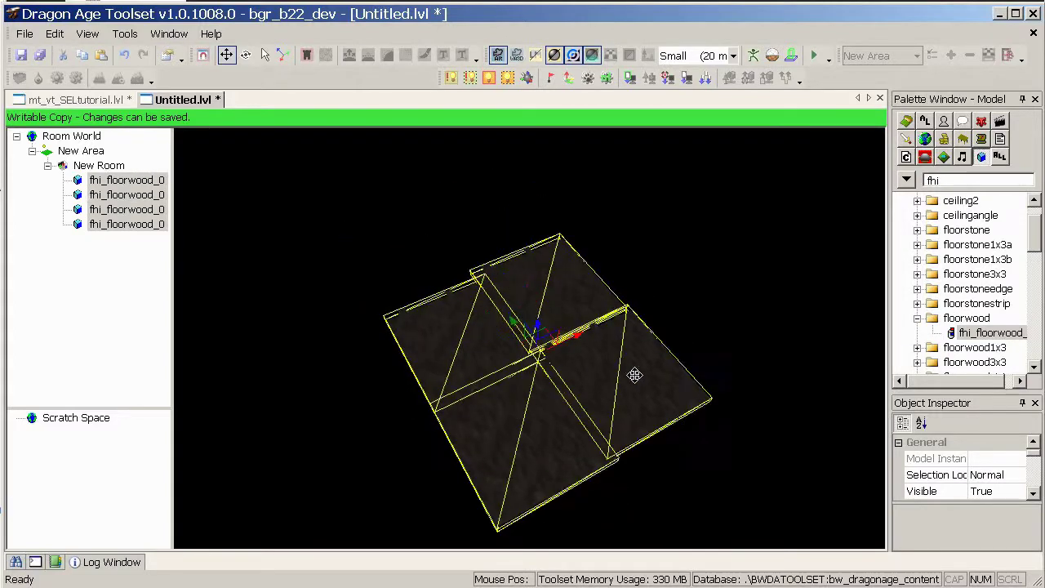
pyautogui.keyDown('alt'); pyautogui.moveTo(623, 374); pyautogui.dragTo(560, 399, button='middle'); pyautogui.keyUp('alt')
pyautogui.hotkey('ctrl', 'c')
pyautogui.hotkey('ctrl', 'v')
pyautogui.moveTo(523, 358); pyautogui.dragTo(680, 275)
# Step: Select all eight fhi_floorwood tiles in the room and create a group from them
pyautogui.click(449, 259)
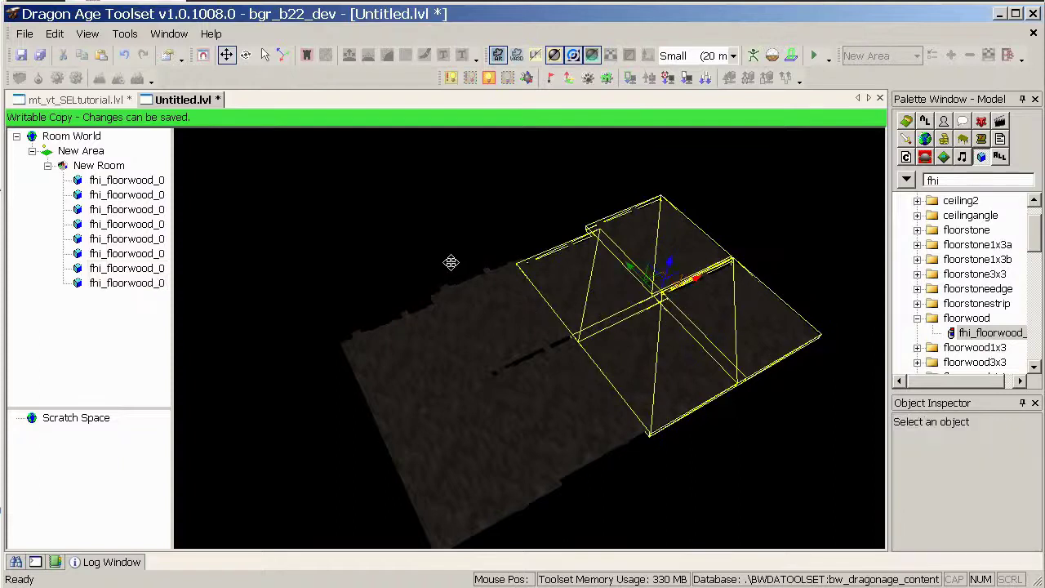
pyautogui.click(121, 284)
pyautogui.keyDown('shift'); pyautogui.click(117, 188); pyautogui.keyUp('shift')
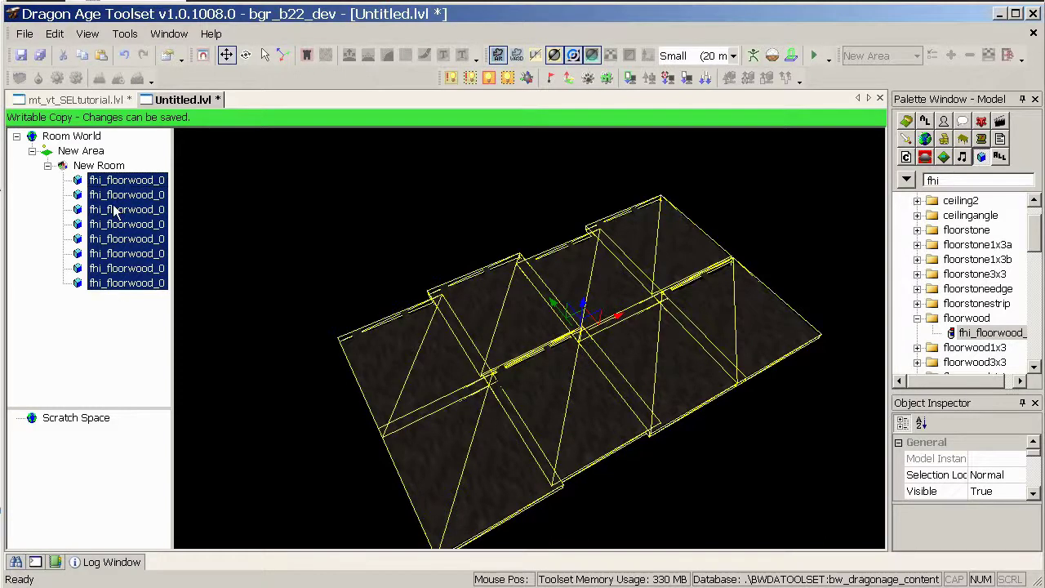
pyautogui.rightClick(115, 211)
pyautogui.moveTo(190, 371)
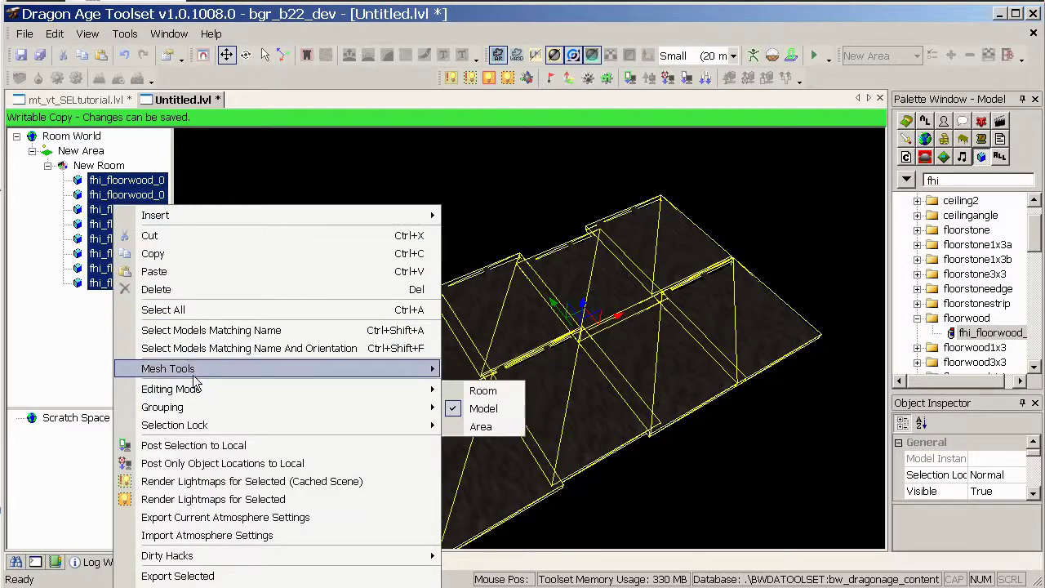
pyautogui.moveTo(207, 404)
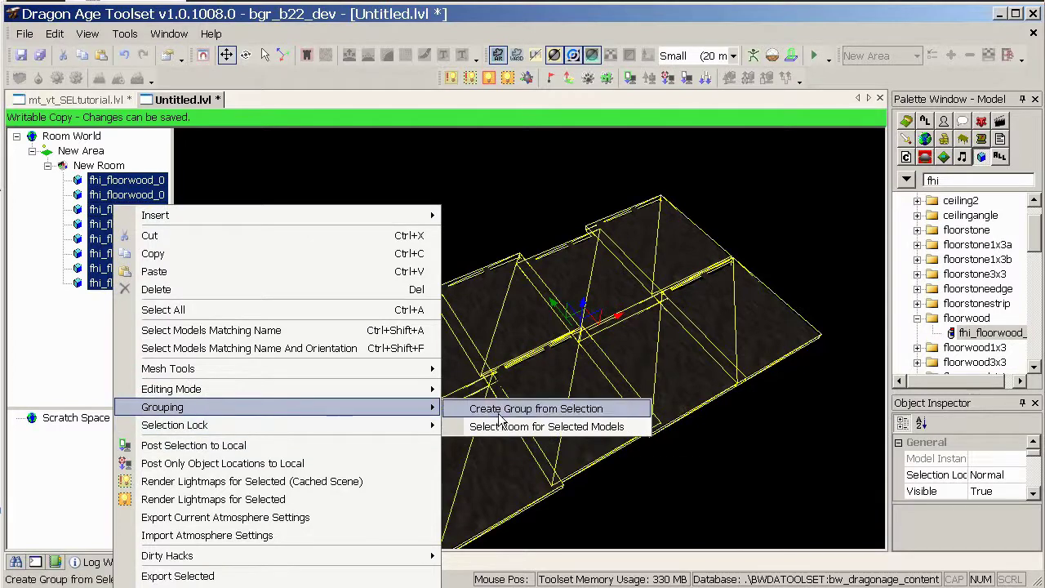
pyautogui.click(620, 410)
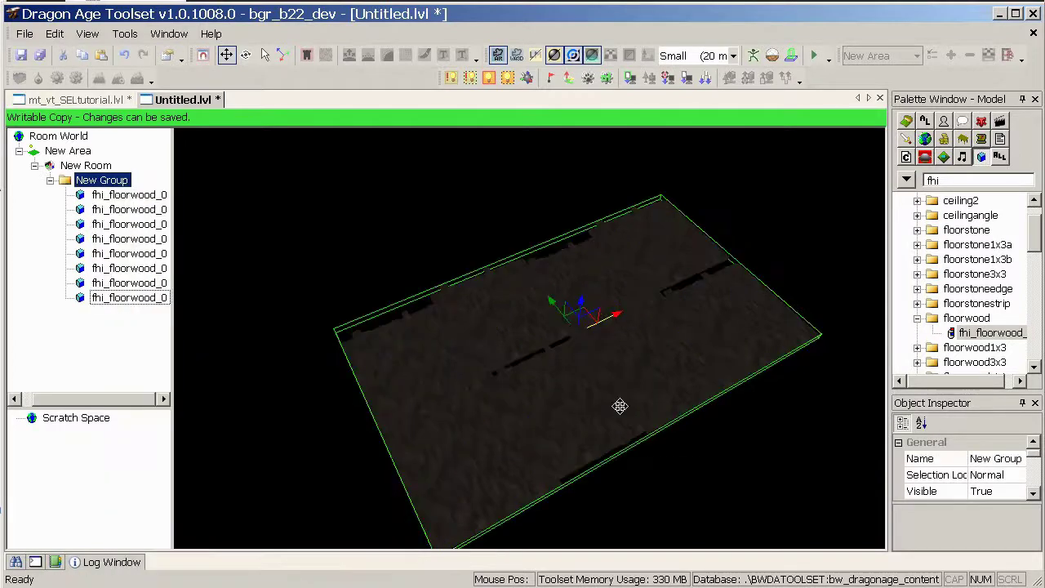
# Step: Rename the new group of floor tiles as Floor
pyautogui.doubleClick(1010, 457)
pyautogui.doubleClick(986, 457)
pyautogui.press('BackSpace')
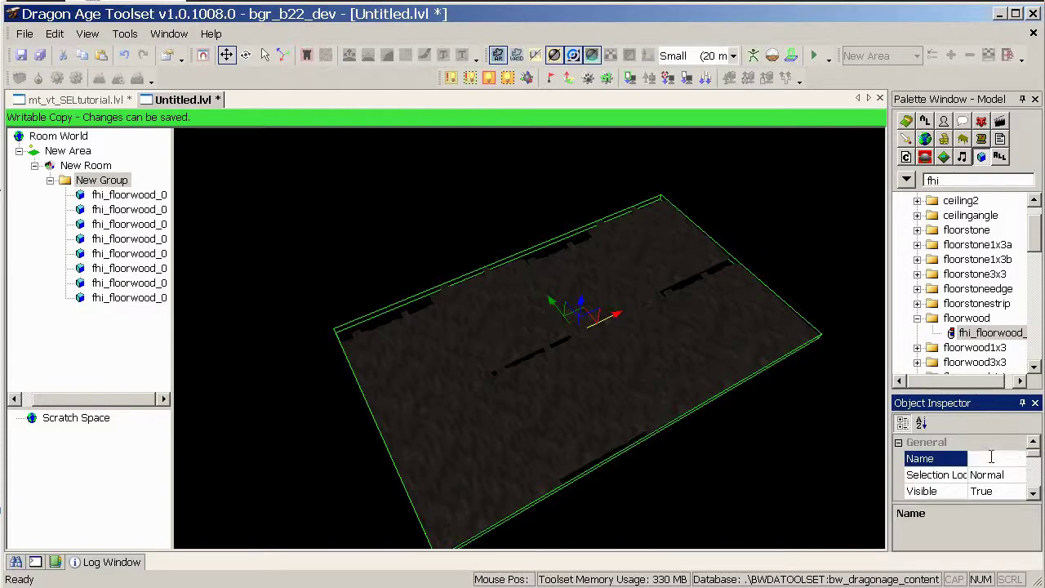
pyautogui.write('Floor')
pyautogui.press('Return')
# Step: Search the model palette for "door" and go to the end of the filtered folder list
pyautogui.click(957, 176)
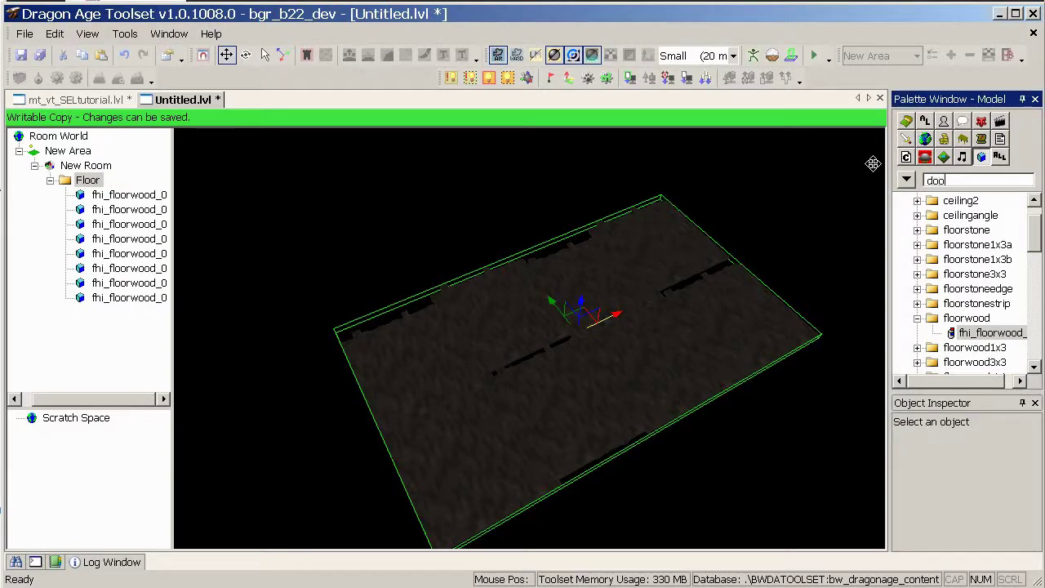
pyautogui.press('Return')
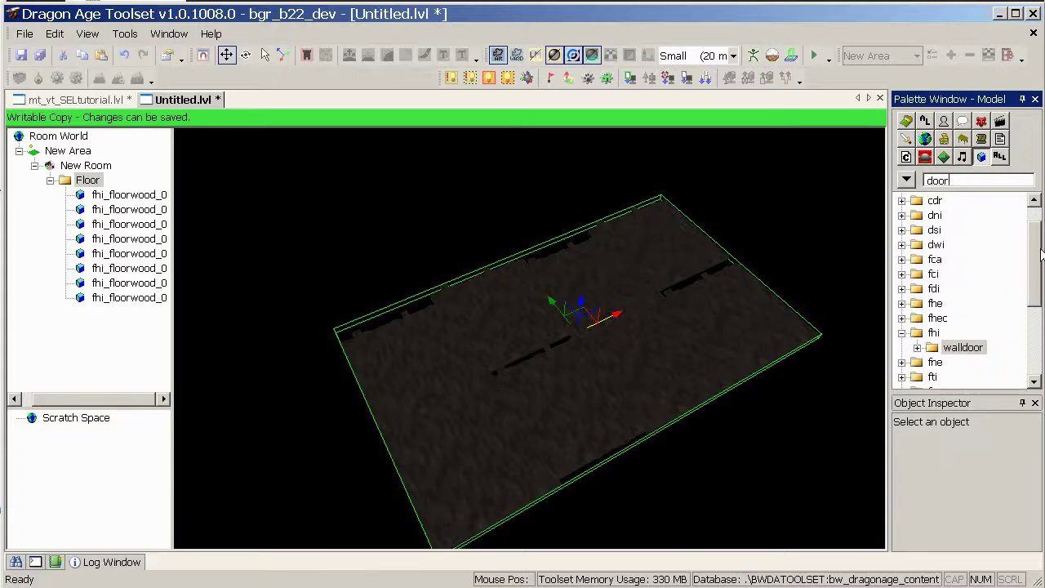
pyautogui.scroll(-3, 1035, 269)
pyautogui.scroll(-3, 1035, 269)
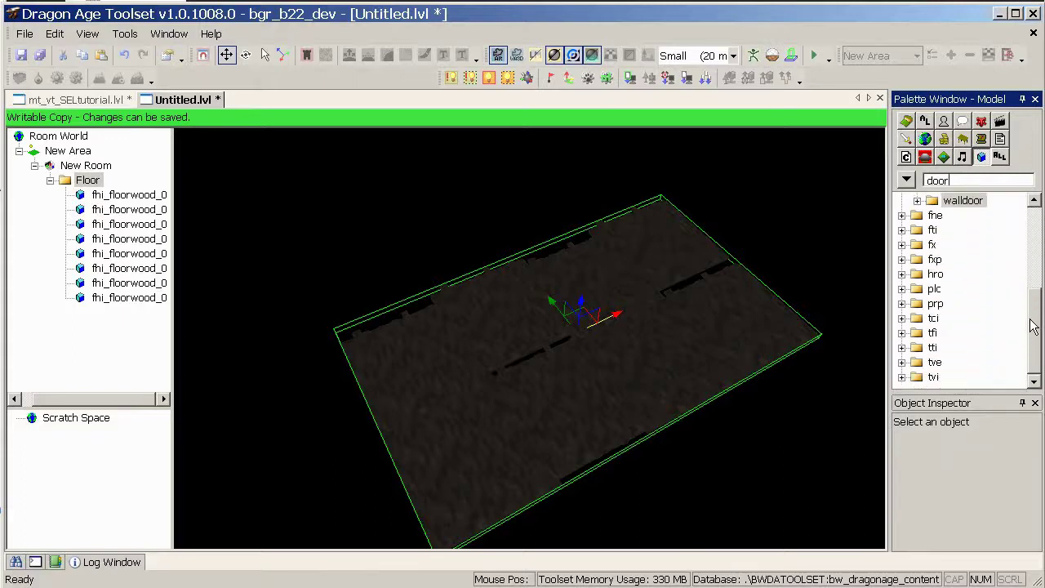
# Step: Look through the door models in the prp and plc folders, then collapse the plc folder
pyautogui.click(934, 305)
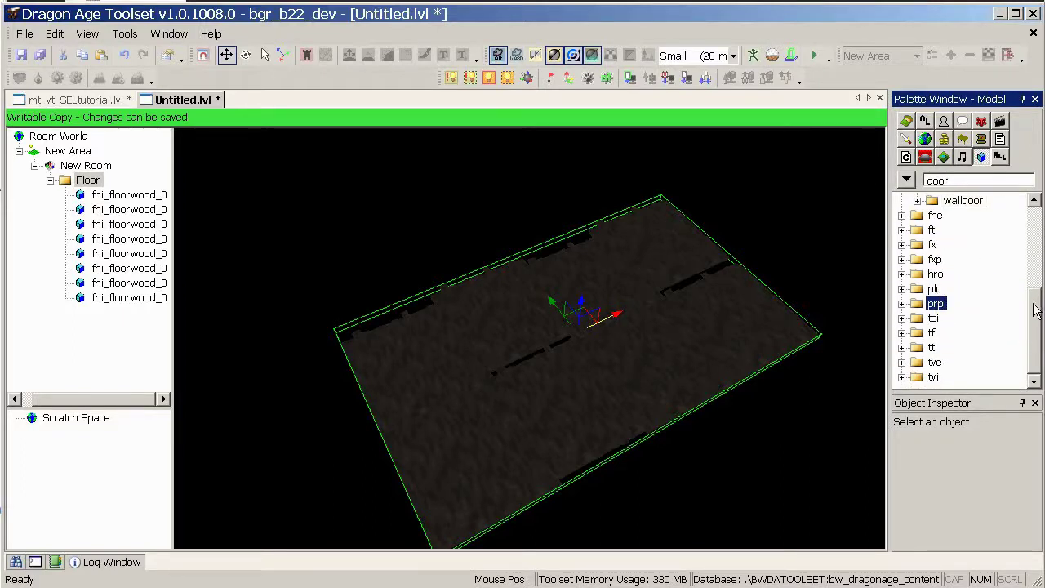
pyautogui.moveTo(1035, 305)
pyautogui.mouseDown()
pyautogui.moveTo(1033, 285)
pyautogui.moveTo(1034, 306)
pyautogui.mouseUp()
pyautogui.click(935, 289)
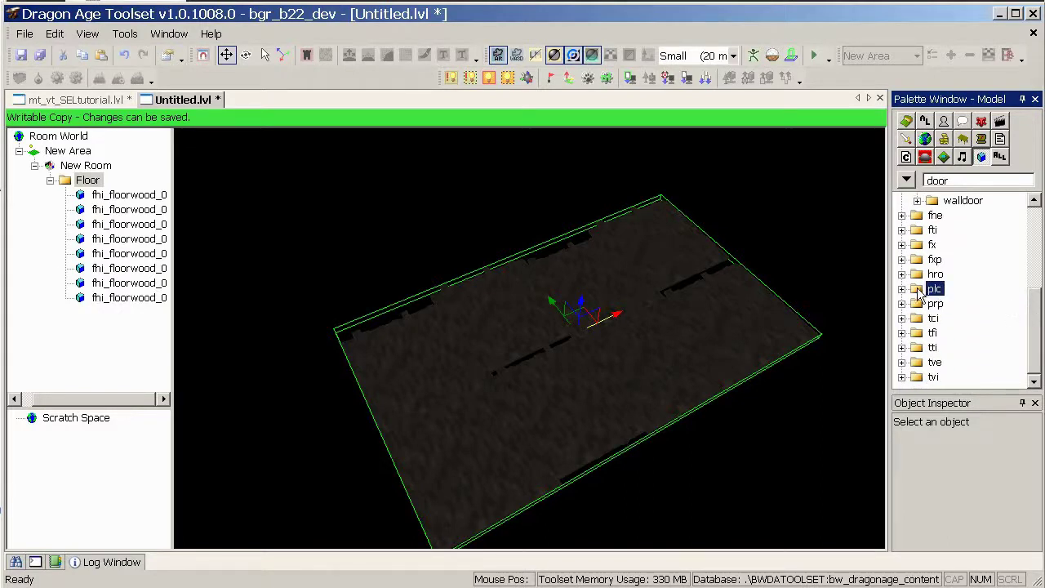
pyautogui.click(902, 303)
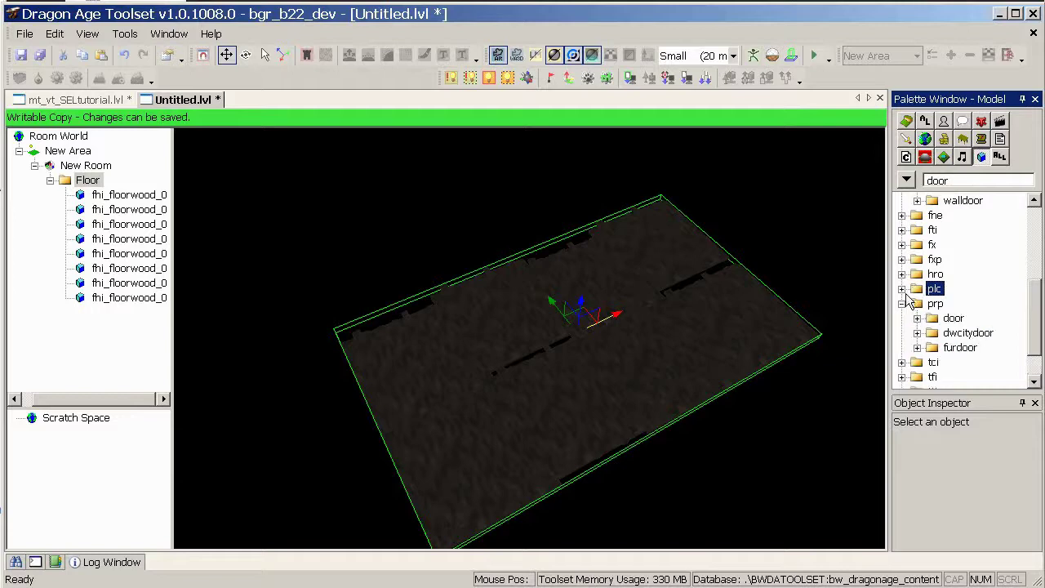
pyautogui.click(902, 290)
pyautogui.moveTo(1040, 311); pyautogui.dragTo(1040, 346)
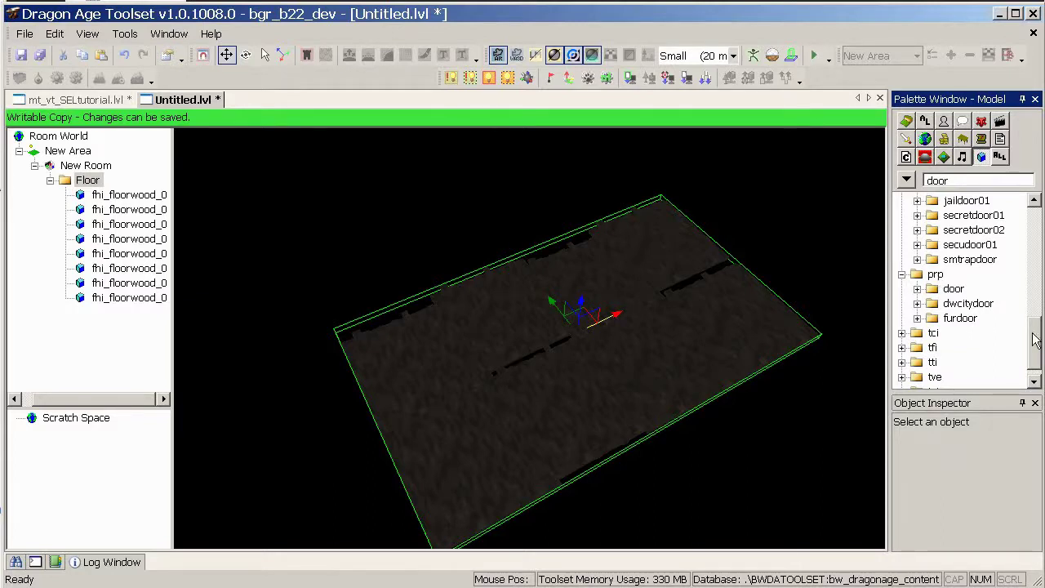
pyautogui.moveTo(1035, 335); pyautogui.dragTo(1037, 307)
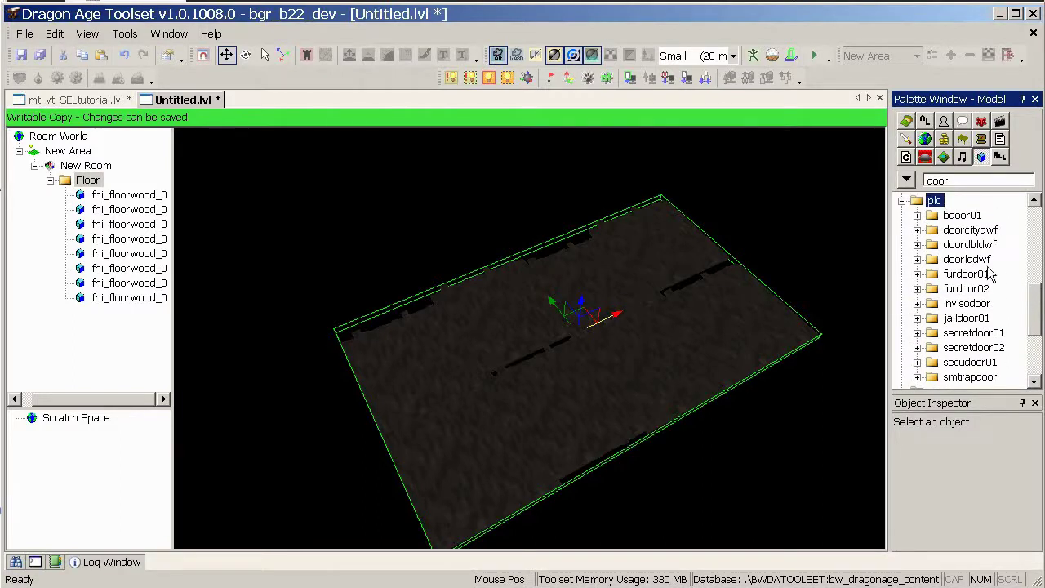
pyautogui.click(901, 202)
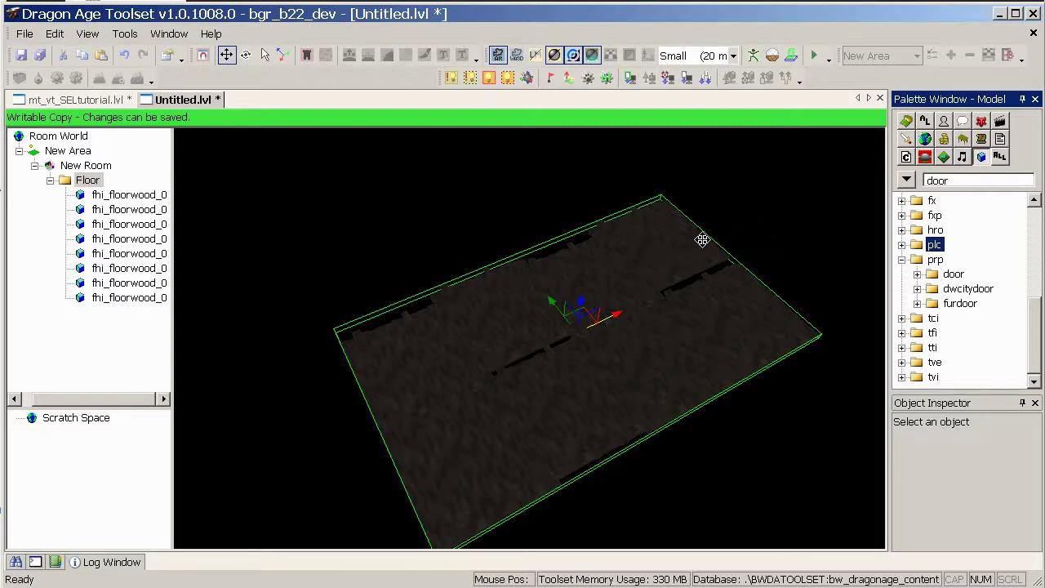
# Step: Switch to the mt_vt_SELtutorial.lvl level and place the pending fhi_floorwood tile in its Props group
pyautogui.keyDown('alt'); pyautogui.moveTo(684, 245); pyautogui.dragTo(702, 194); pyautogui.keyUp('alt')
pyautogui.moveTo(702, 195); pyautogui.dragTo(648, 243, button='middle')
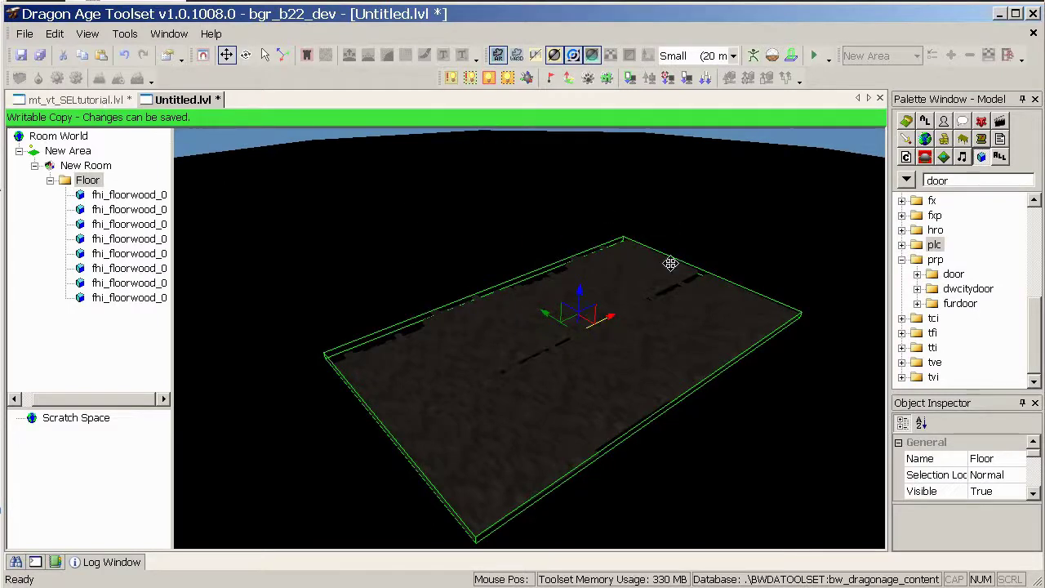
pyautogui.click(91, 99)
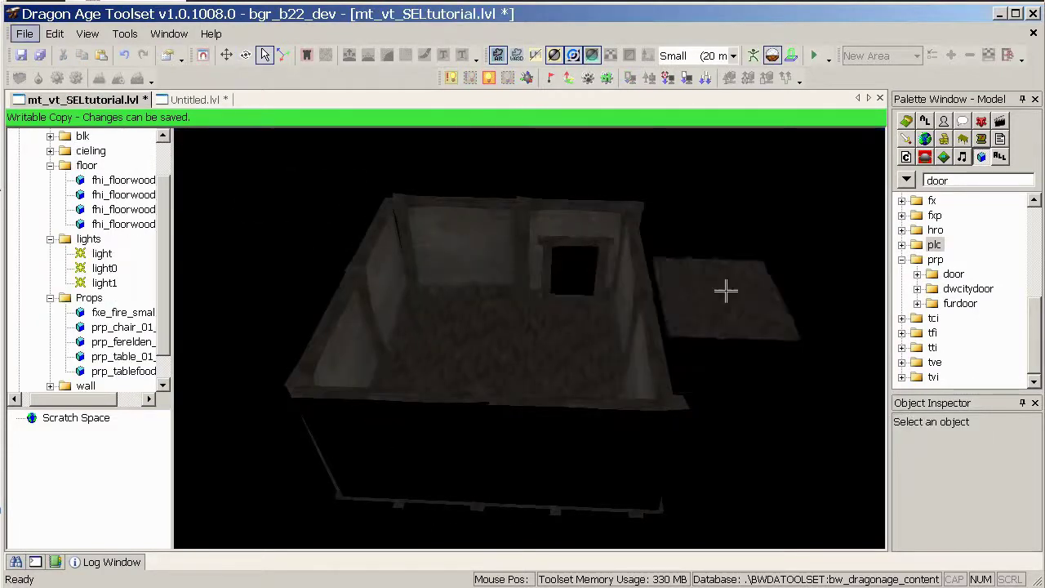
pyautogui.click(791, 268)
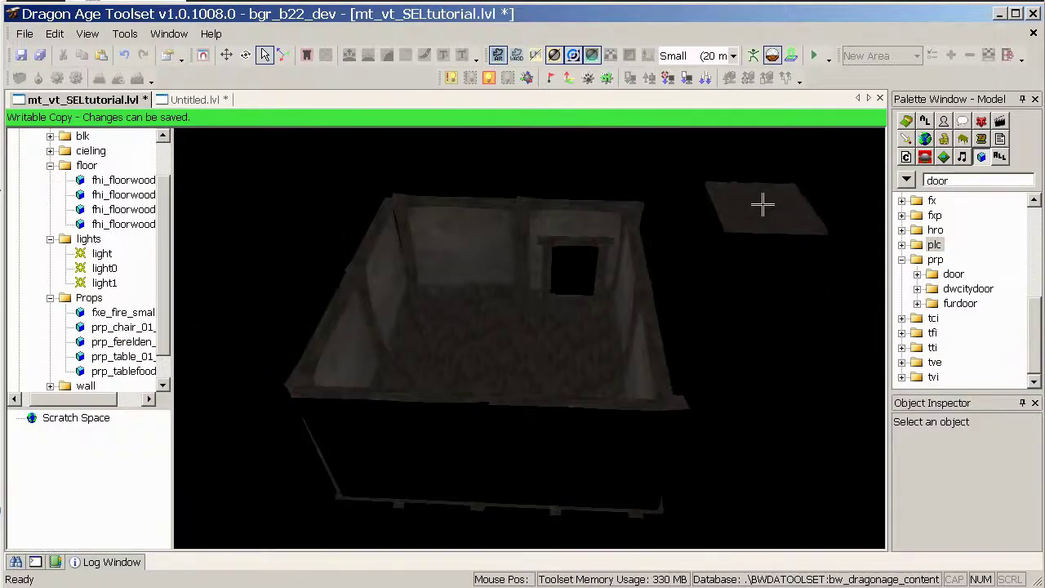
pyautogui.click(125, 324)
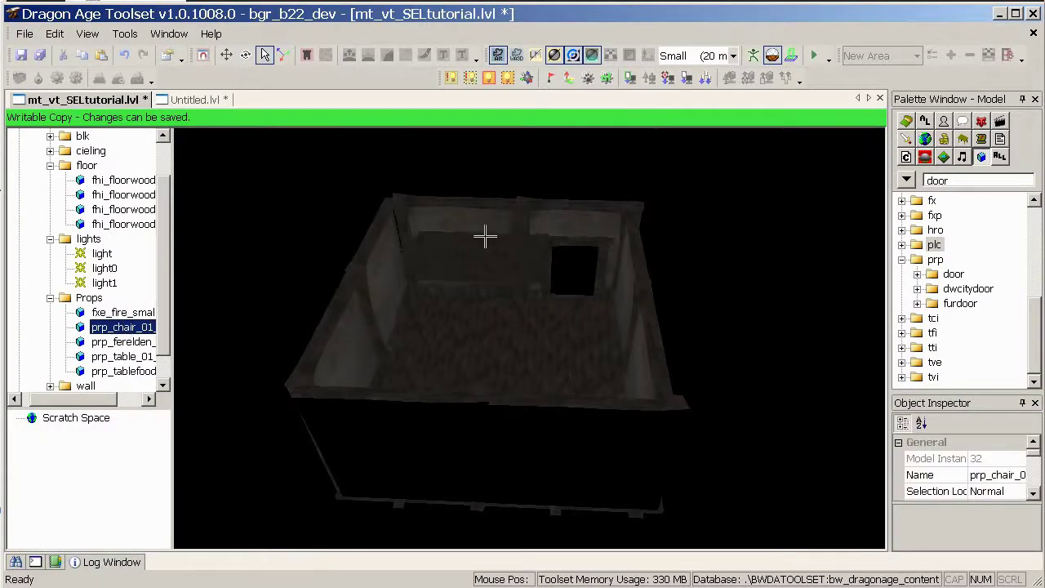
pyautogui.click(828, 282)
# Step: Examine the finished room from above and below, toggling Fade Cutaway to compare how the ceiling and walls are shown
pyautogui.keyDown('alt'); pyautogui.moveTo(653, 288); pyautogui.dragTo(621, 345); pyautogui.keyUp('alt')
pyautogui.moveTo(621, 352); pyautogui.dragTo(616, 276, button='right')
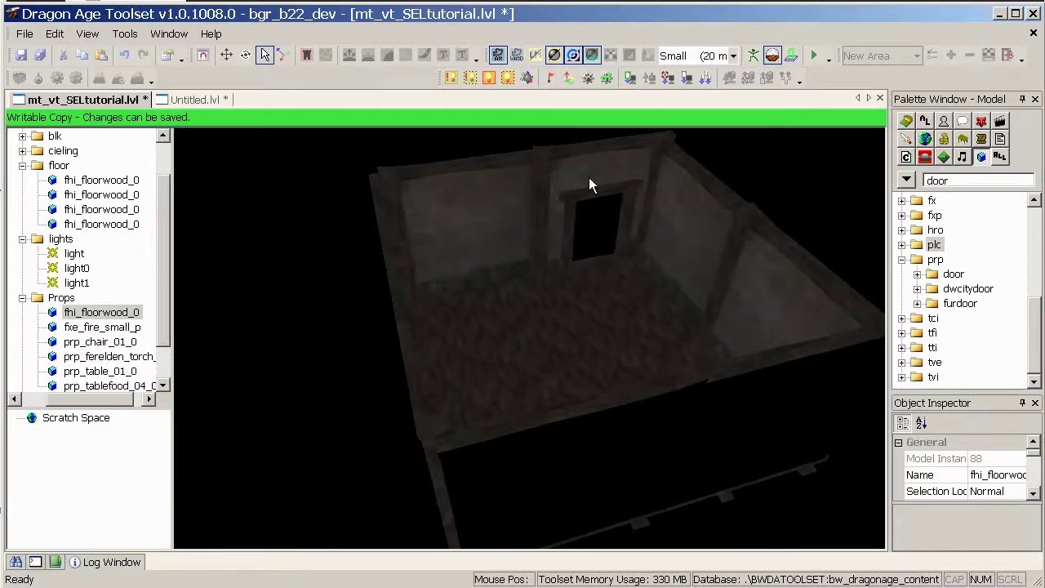
pyautogui.moveTo(647, 235); pyautogui.dragTo(571, 429, button='right')
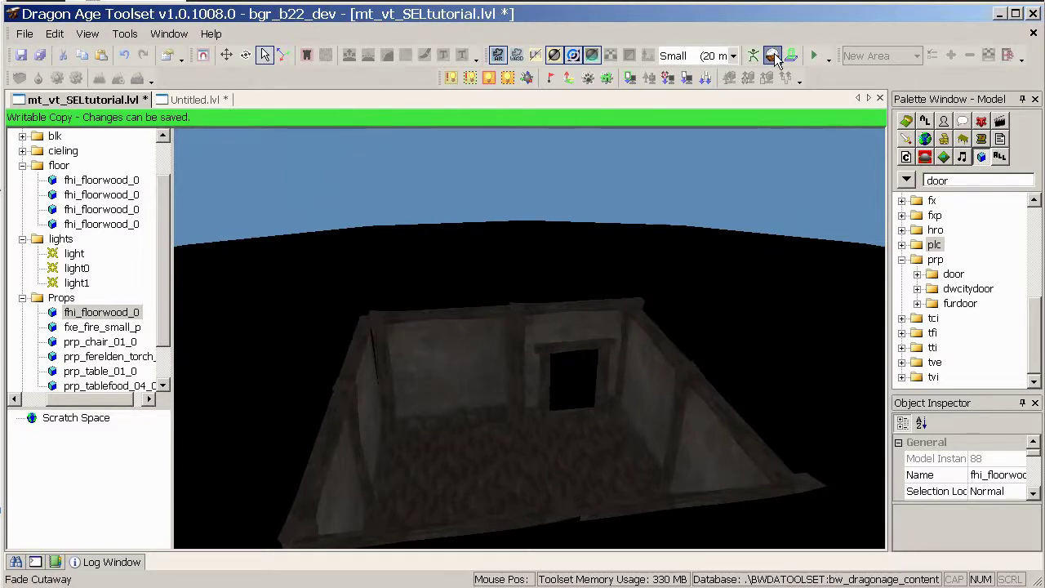
pyautogui.moveTo(647, 281); pyautogui.dragTo(643, 230, button='middle')
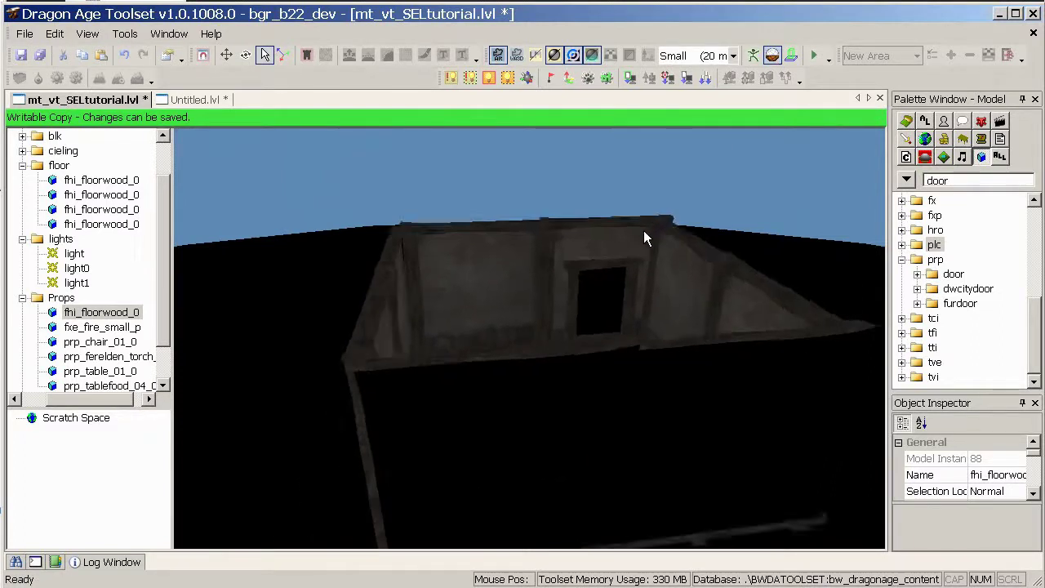
pyautogui.moveTo(643, 230)
pyautogui.mouseDown(button='right')
pyautogui.moveTo(626, 340)
pyautogui.moveTo(637, 244)
pyautogui.mouseUp(button='right')
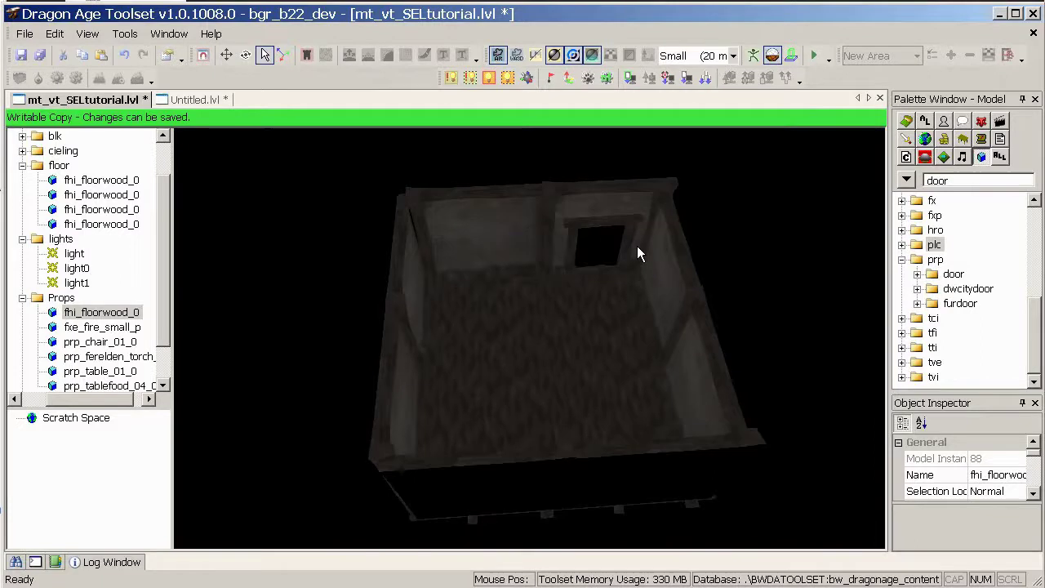
pyautogui.click(773, 62)
pyautogui.moveTo(641, 277); pyautogui.dragTo(600, 302, button='right')
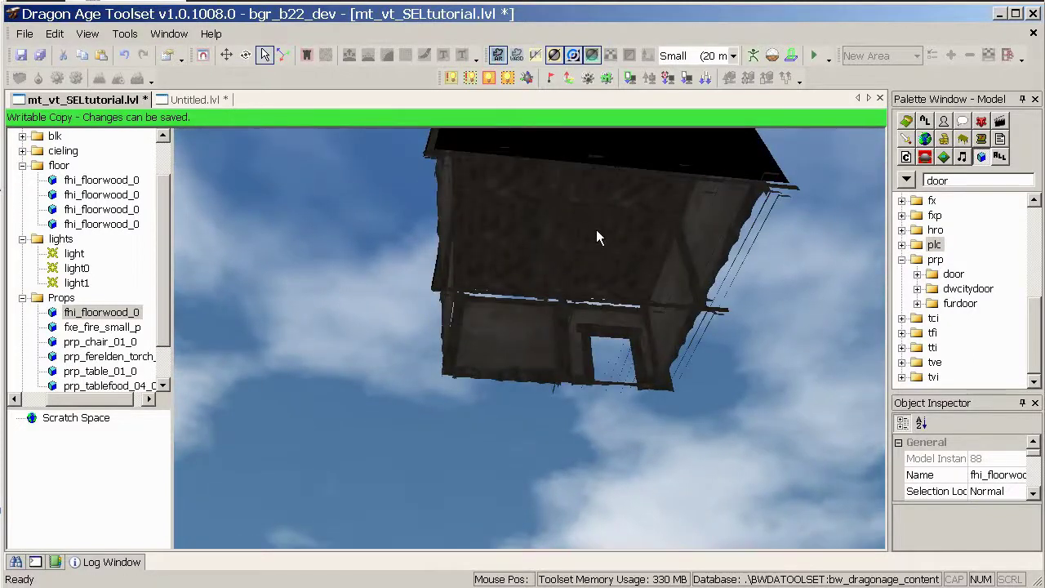
pyautogui.moveTo(596, 230); pyautogui.dragTo(618, 220, button='right')
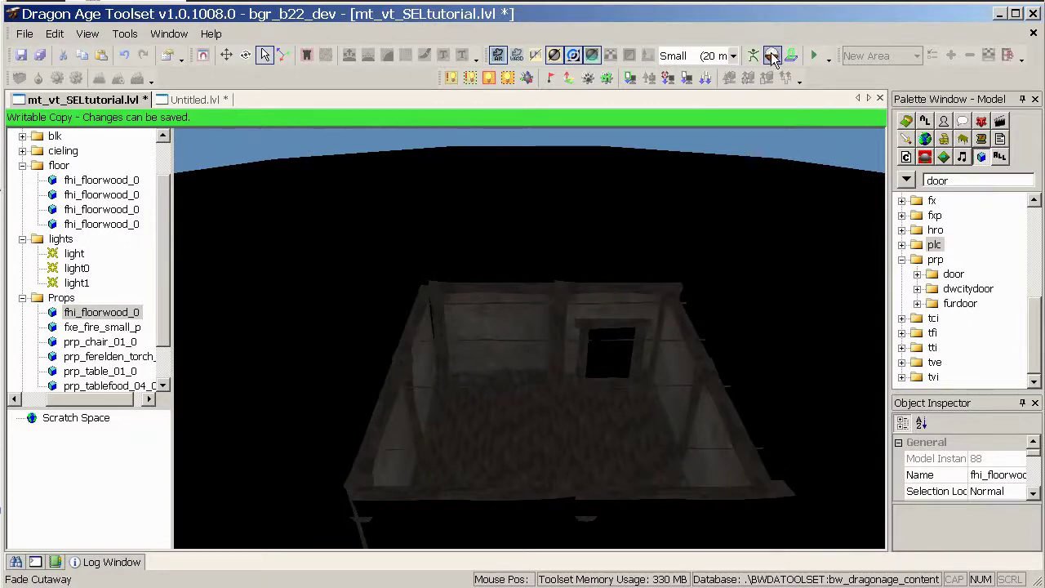
pyautogui.moveTo(642, 289); pyautogui.dragTo(548, 333, button='right')
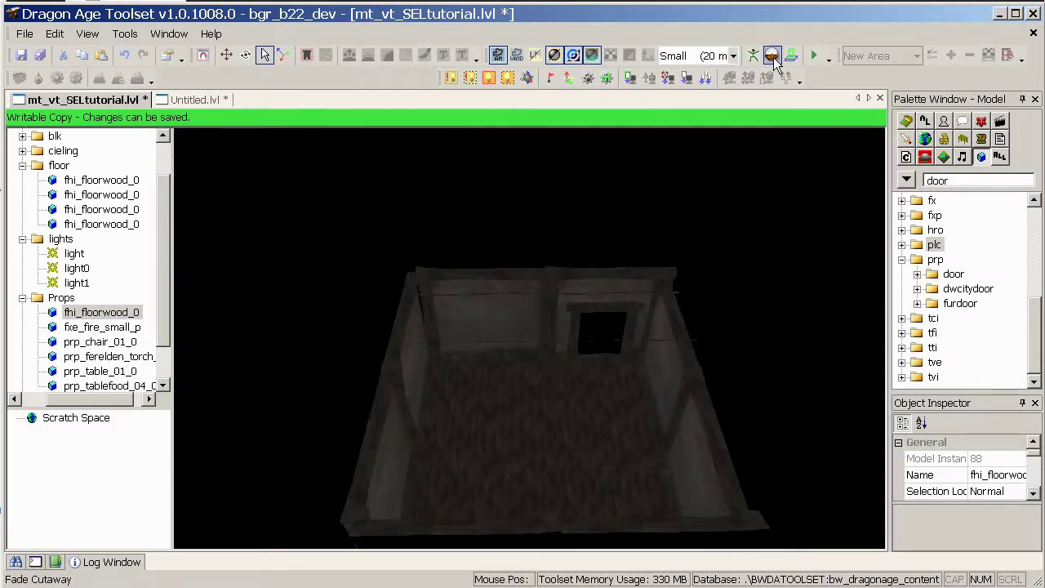
pyautogui.click(771, 56)
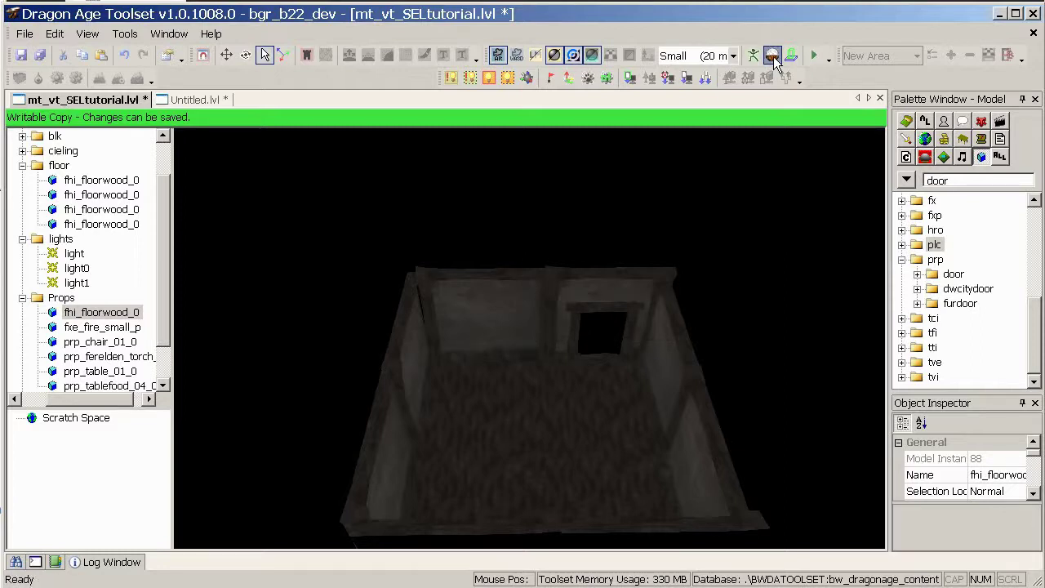
pyautogui.moveTo(660, 279); pyautogui.dragTo(607, 234, button='middle')
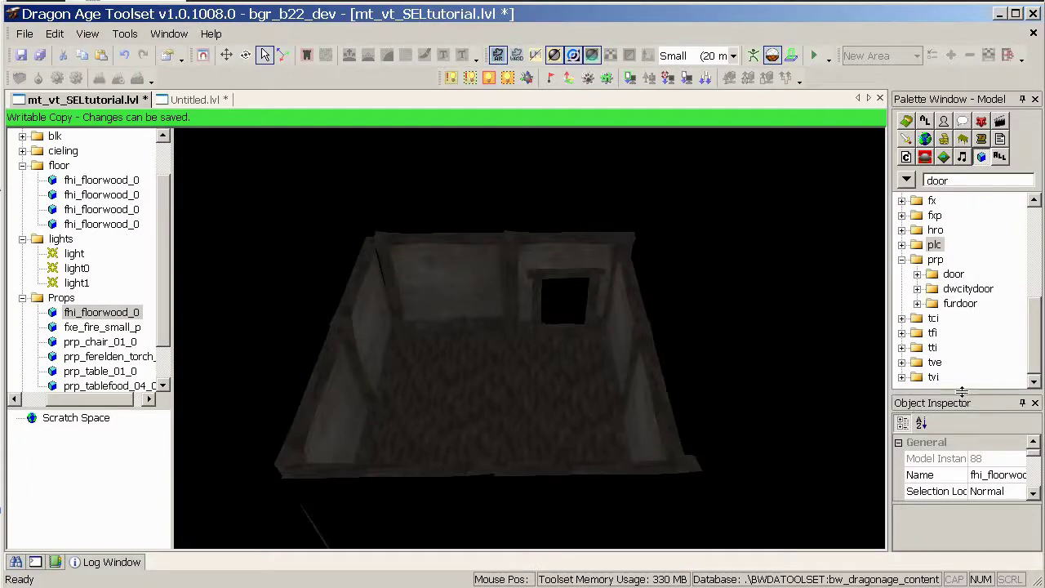
# Step: Review the Cut Away Override options of the fhi_floorwood tile in the Props group and keep None
pyautogui.moveTo(962, 392); pyautogui.dragTo(964, 278)
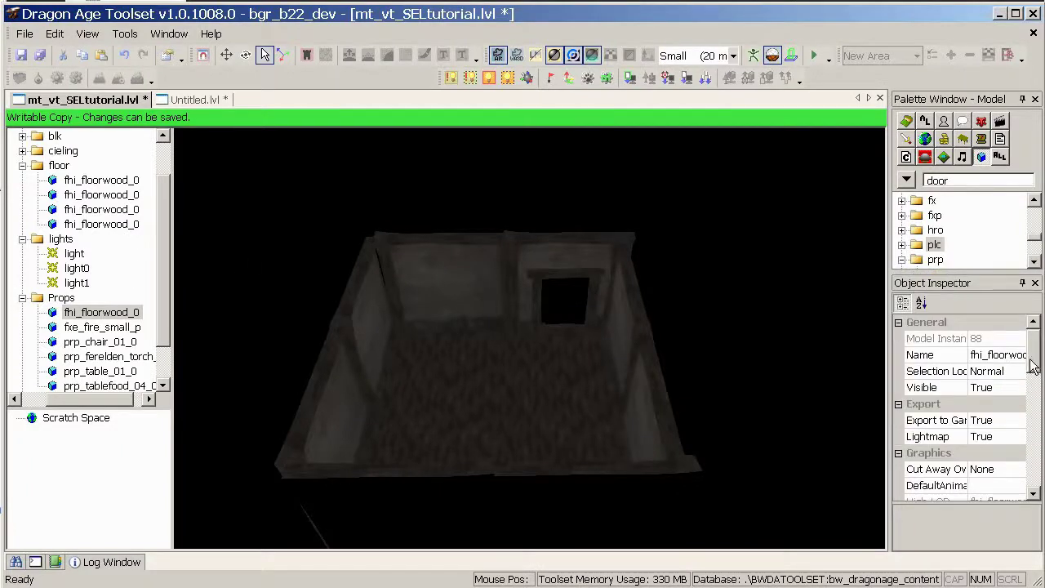
pyautogui.scroll(-2, 1033, 375)
pyautogui.scroll(-1, 1033, 376)
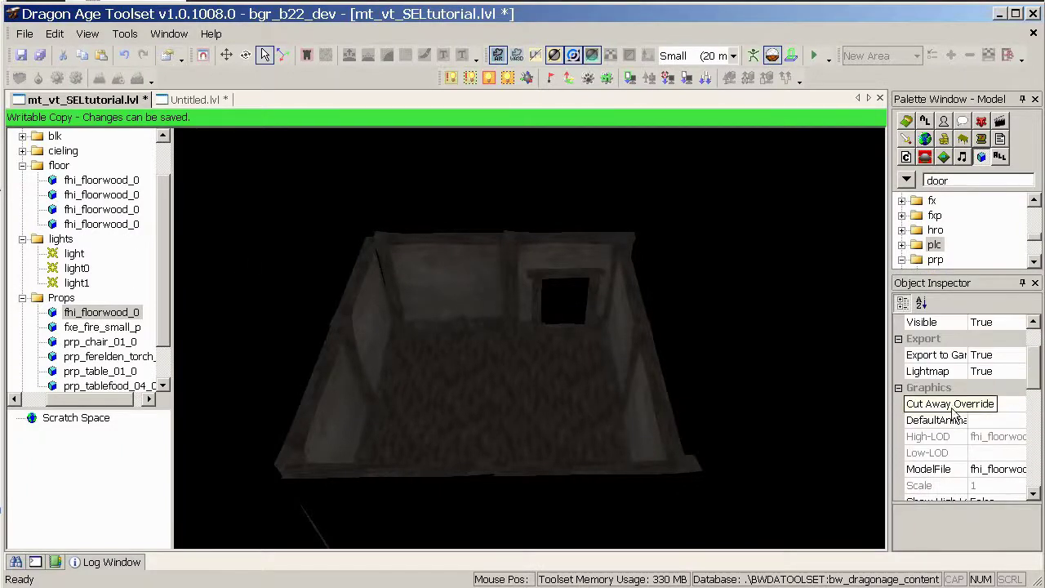
pyautogui.click(1009, 403)
pyautogui.click(1019, 404)
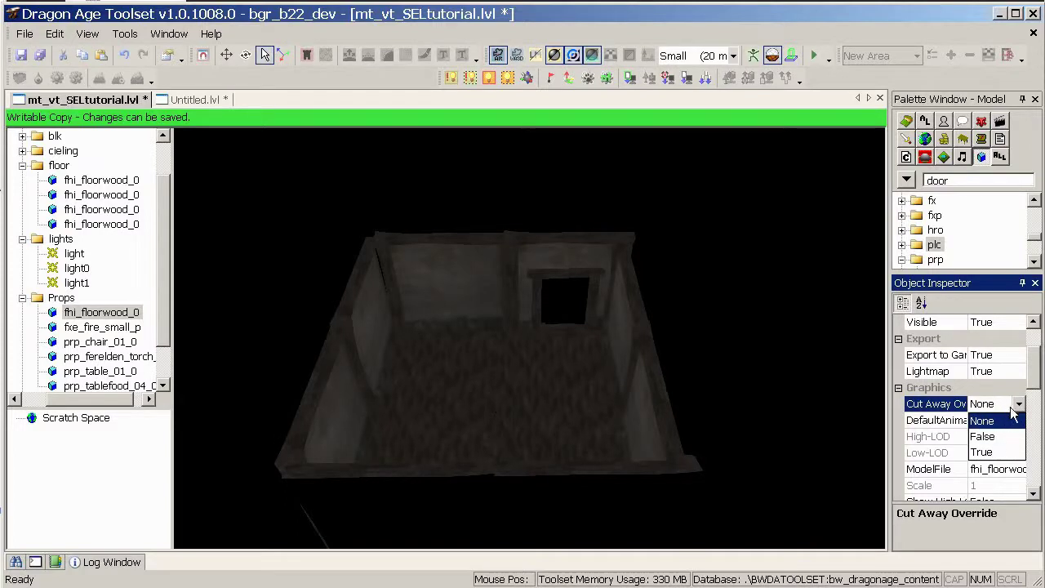
pyautogui.click(1011, 420)
pyautogui.click(655, 322)
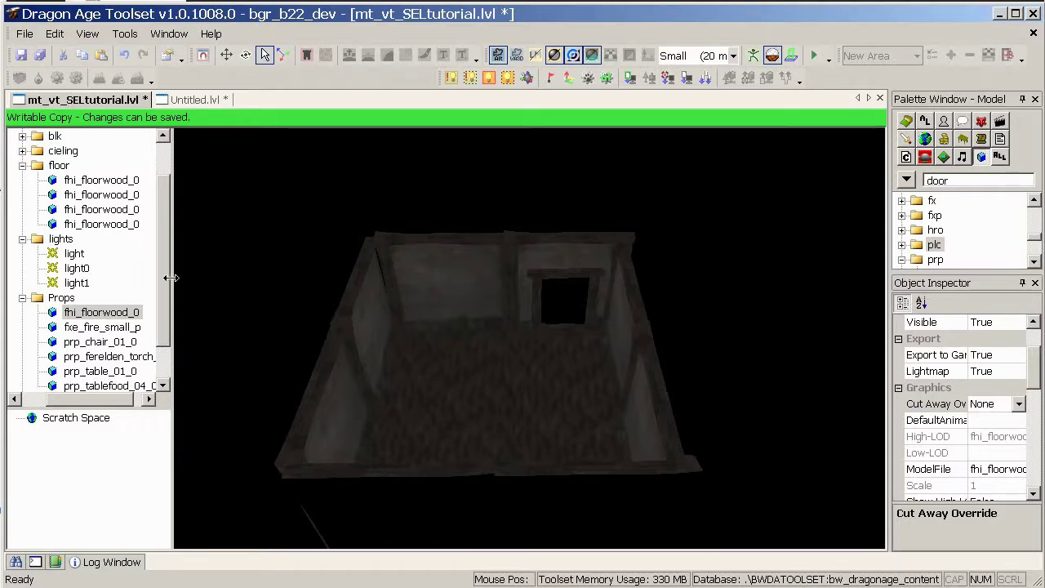
# Step: Set the Props group's Visible property to True
pyautogui.keyDown('alt'); pyautogui.moveTo(425, 314); pyautogui.dragTo(370, 274); pyautogui.keyUp('alt')
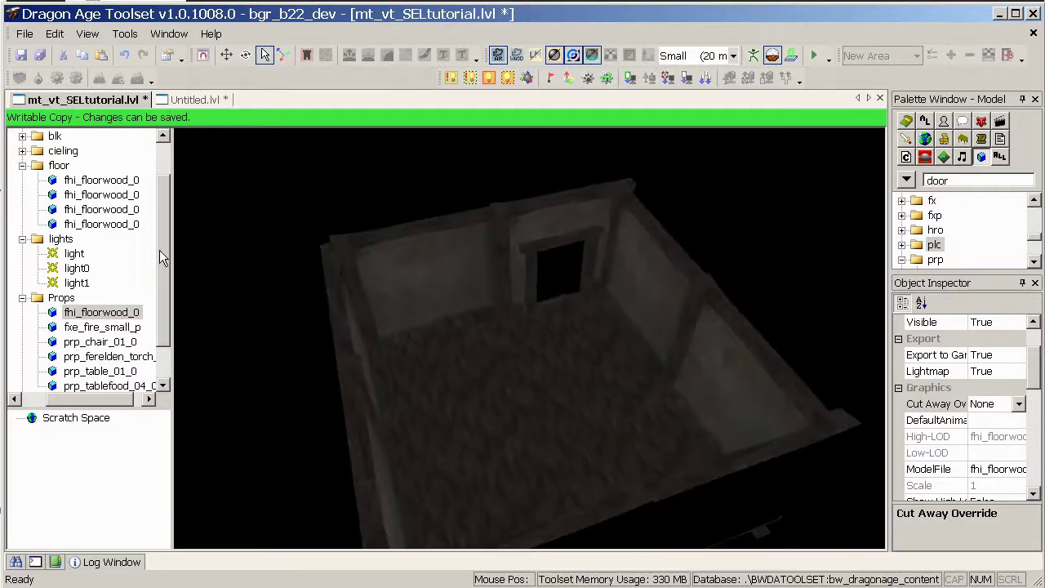
pyautogui.scroll(-1, 157, 250)
pyautogui.click(70, 255)
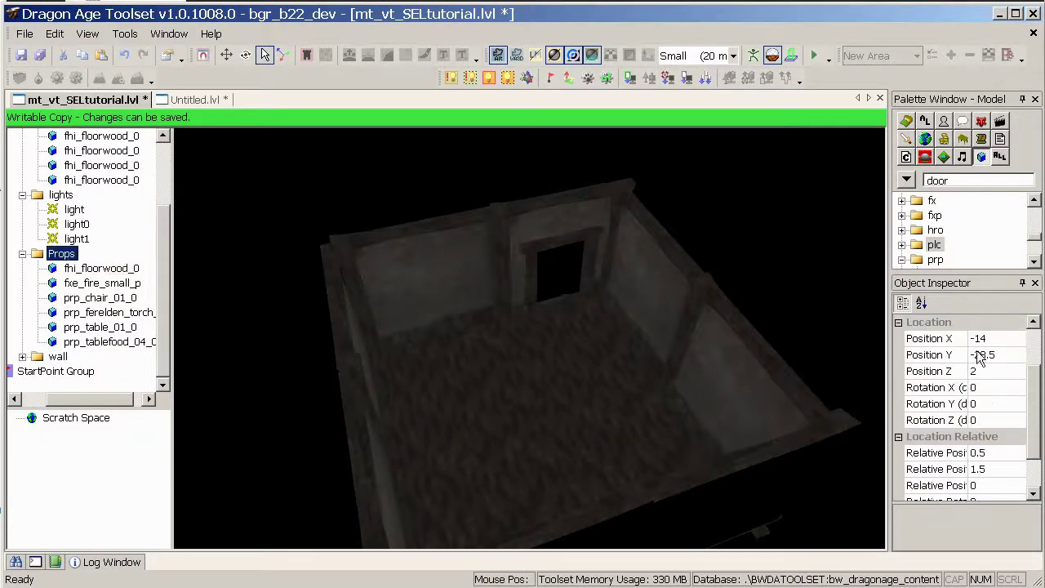
pyautogui.moveTo(1035, 379); pyautogui.dragTo(1032, 344)
pyautogui.doubleClick(1004, 371)
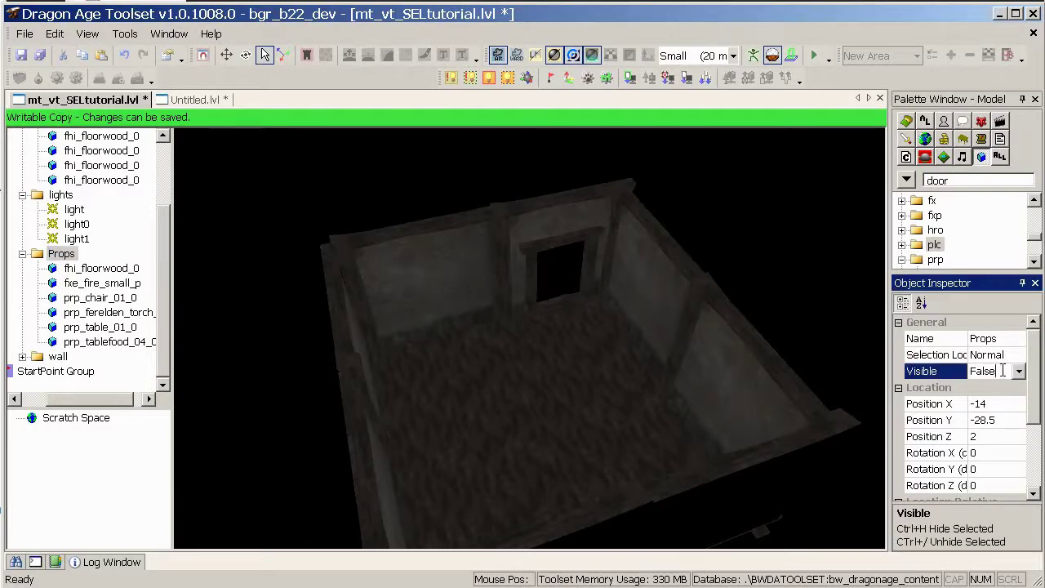
pyautogui.keyDown('alt'); pyautogui.moveTo(769, 371); pyautogui.dragTo(478, 339); pyautogui.keyUp('alt')
# Step: Delete the stray fhi_floorwood tile outside the room from the Props group
pyautogui.click(697, 192)
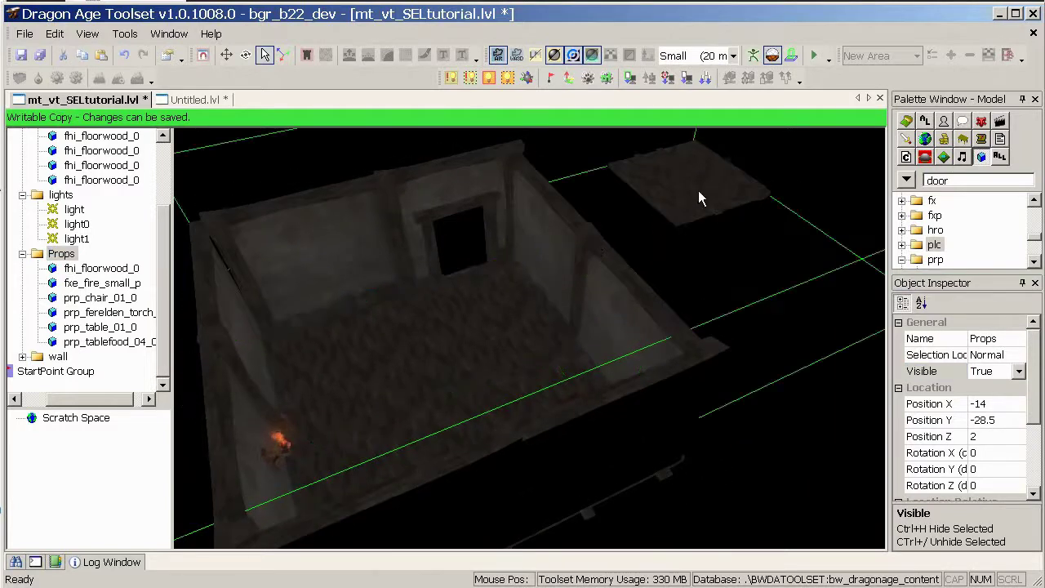
pyautogui.click(123, 268)
pyautogui.press('Delete')
# Step: Examine the table, chair and wall torch inside the room, and the fhi_walldoor_0 wall from outside
pyautogui.keyDown('alt'); pyautogui.moveTo(464, 365); pyautogui.dragTo(594, 315, button='middle'); pyautogui.keyUp('alt')
pyautogui.keyDown('alt'); pyautogui.moveTo(594, 315); pyautogui.dragTo(455, 376); pyautogui.keyUp('alt')
pyautogui.moveTo(455, 383); pyautogui.dragTo(424, 343, button='middle')
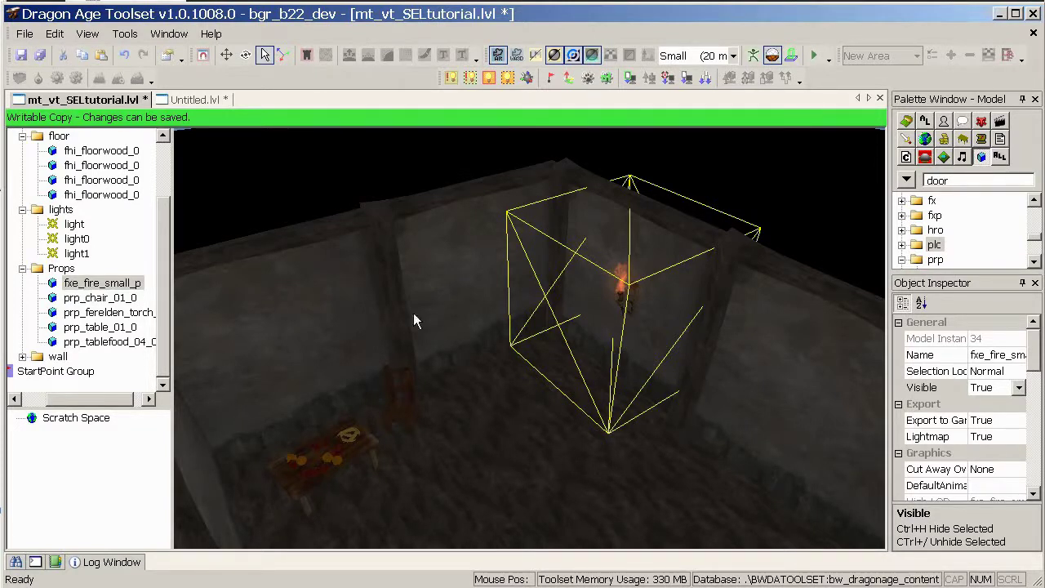
pyautogui.moveTo(541, 333); pyautogui.dragTo(536, 297, button='middle')
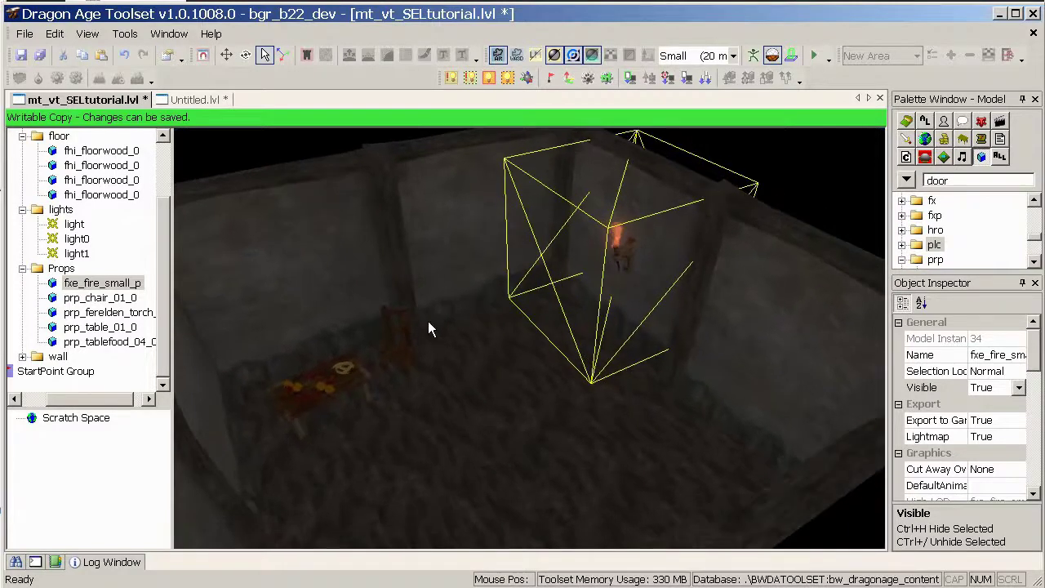
pyautogui.moveTo(422, 365); pyautogui.dragTo(633, 341, button='middle')
pyautogui.scroll(-3, 436, 327)
pyautogui.scroll(-3, 559, 321)
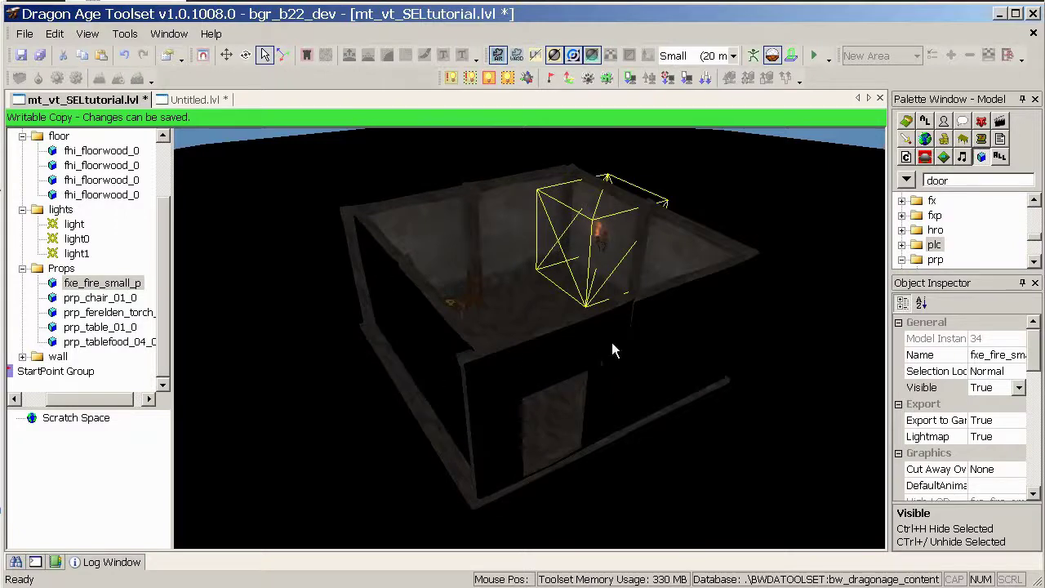
pyautogui.click(581, 377)
pyautogui.moveTo(748, 301); pyautogui.dragTo(639, 386, button='middle')
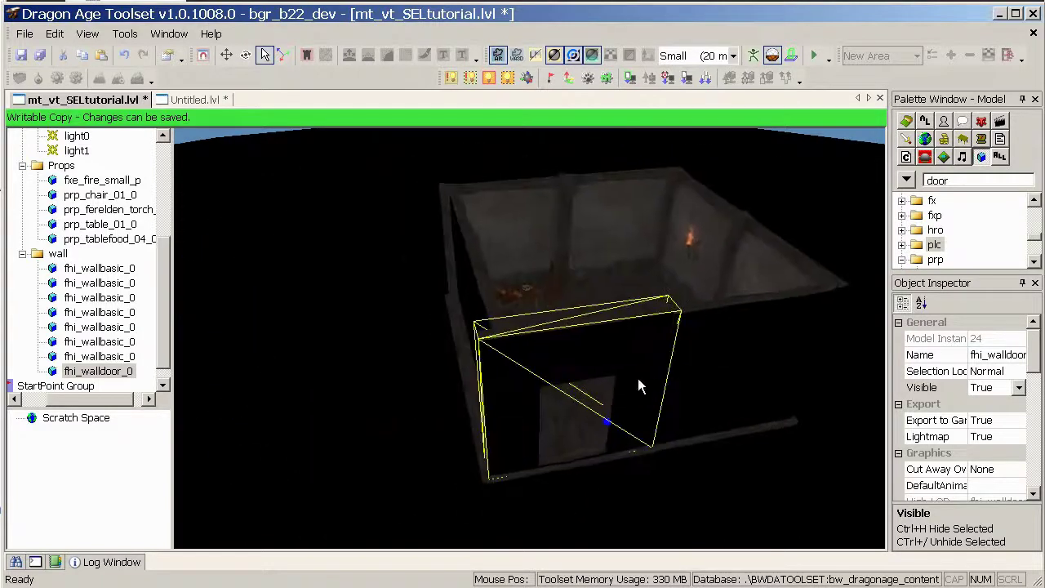
# Step: Search the models for blk, try placing a blk_02_0 block in the room, and delete it again
pyautogui.doubleClick(956, 180)
pyautogui.write('blk')
pyautogui.click(902, 200)
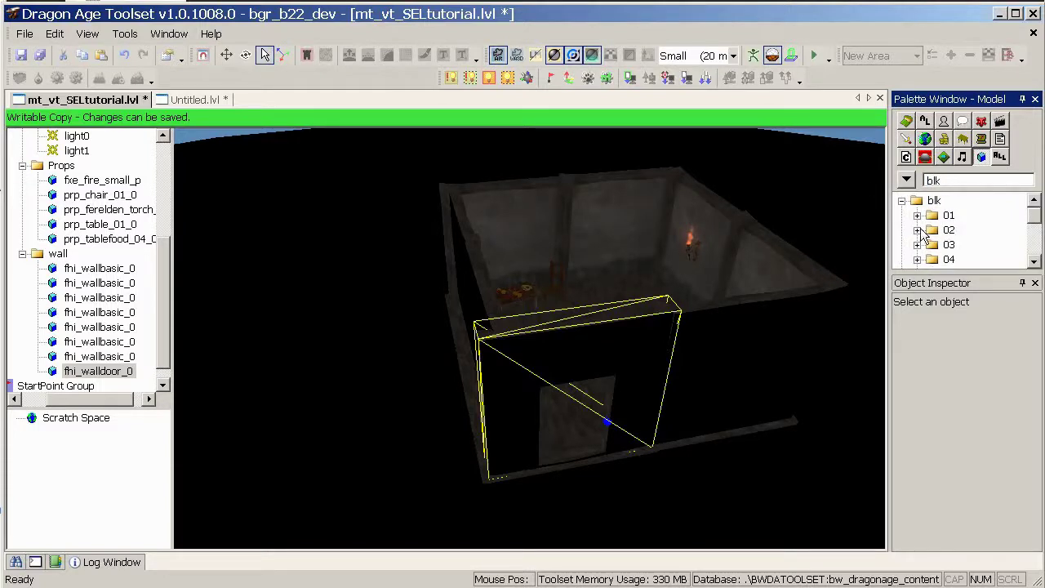
pyautogui.click(917, 230)
pyautogui.click(977, 244)
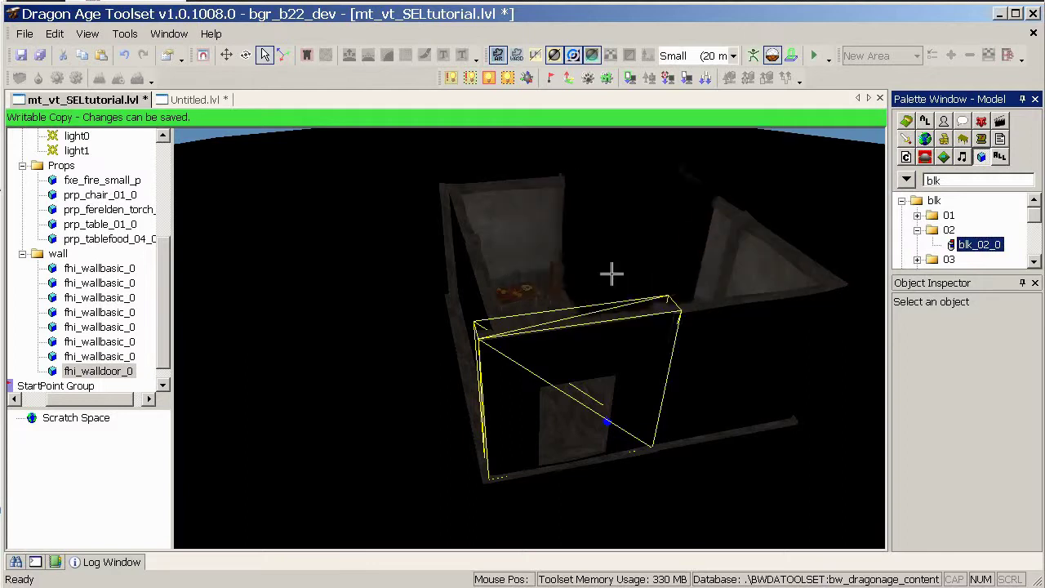
pyautogui.click(597, 286)
pyautogui.keyDown('alt'); pyautogui.moveTo(597, 286); pyautogui.dragTo(560, 354); pyautogui.keyUp('alt')
pyautogui.moveTo(560, 363); pyautogui.dragTo(658, 343, button='middle')
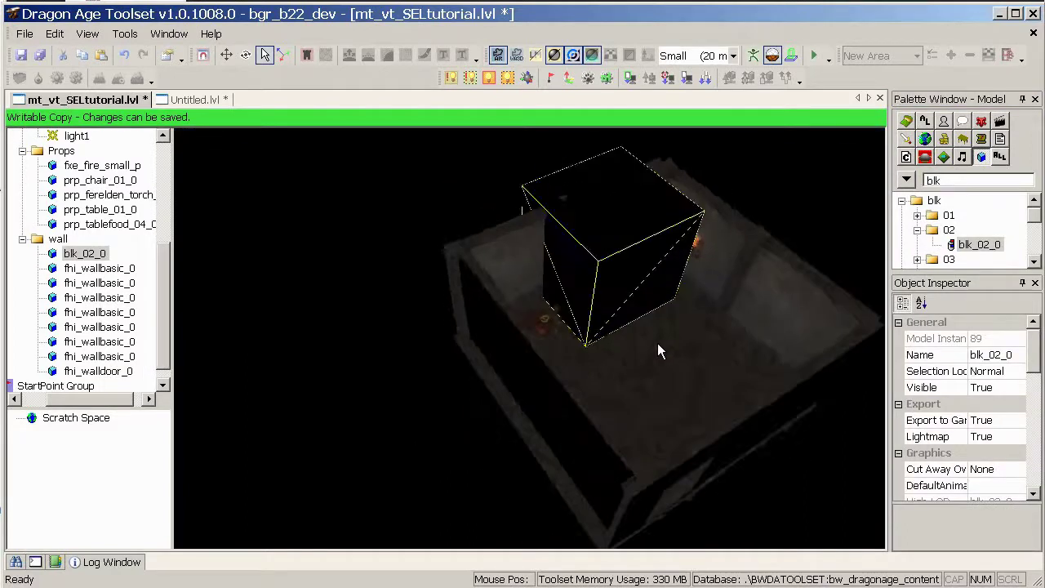
pyautogui.press('Delete')
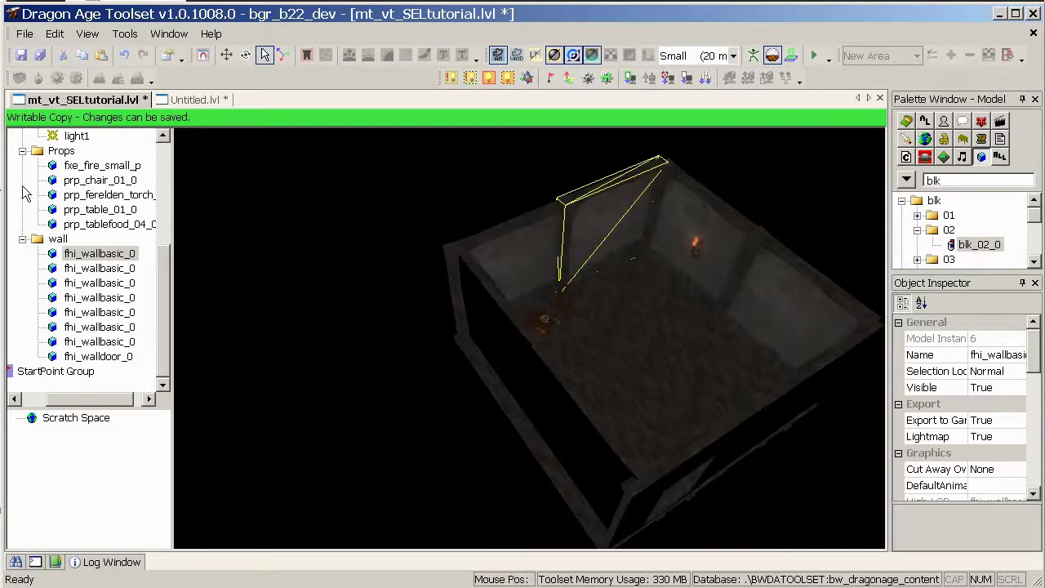
# Step: Set the blk group's Visible property to True and inspect the black blocks around the room from several angles
pyautogui.moveTo(166, 267); pyautogui.dragTo(159, 165)
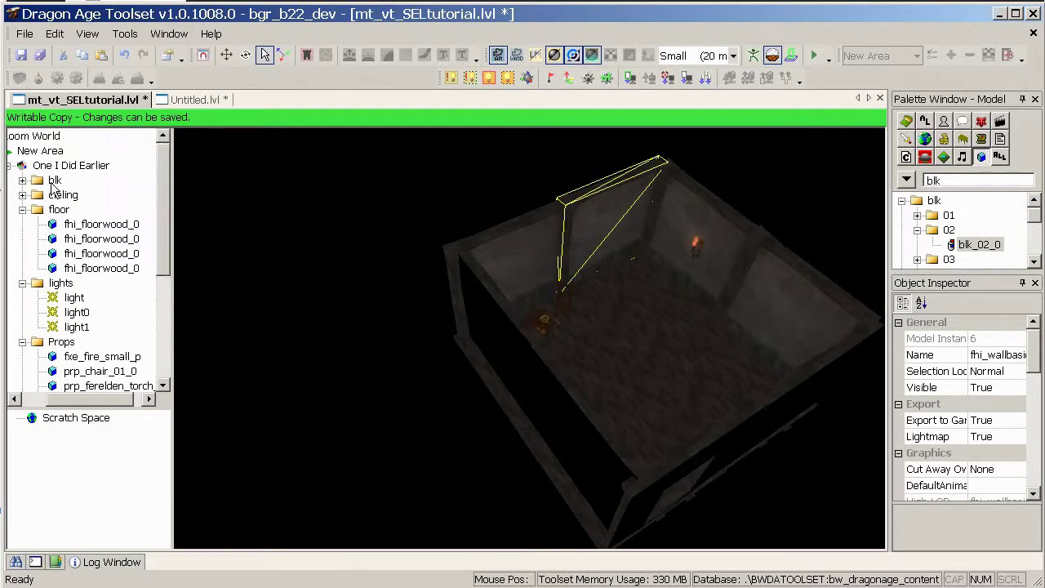
pyautogui.click(51, 179)
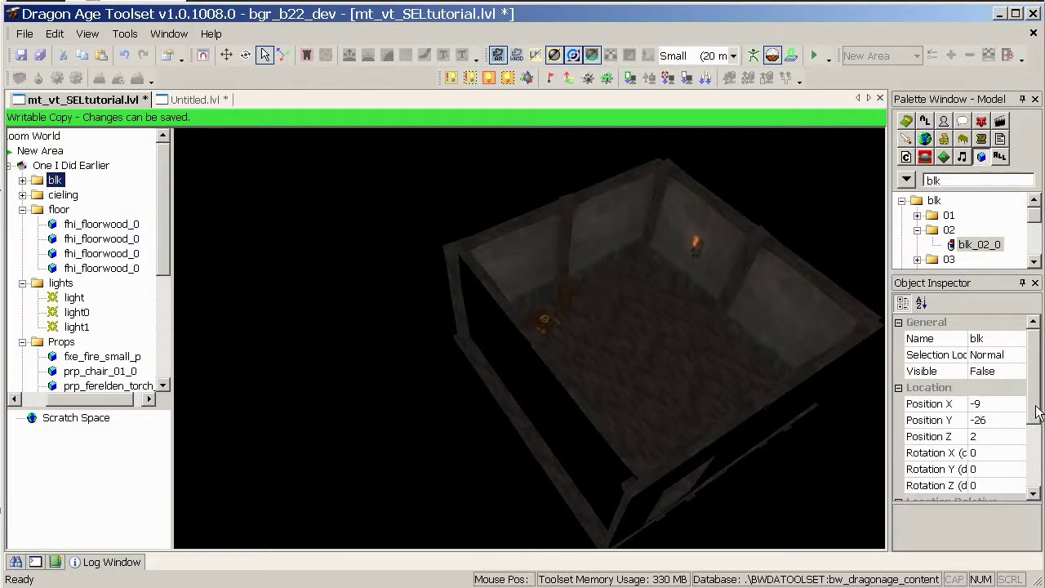
pyautogui.doubleClick(995, 372)
pyautogui.moveTo(692, 324); pyautogui.dragTo(631, 317, button='middle')
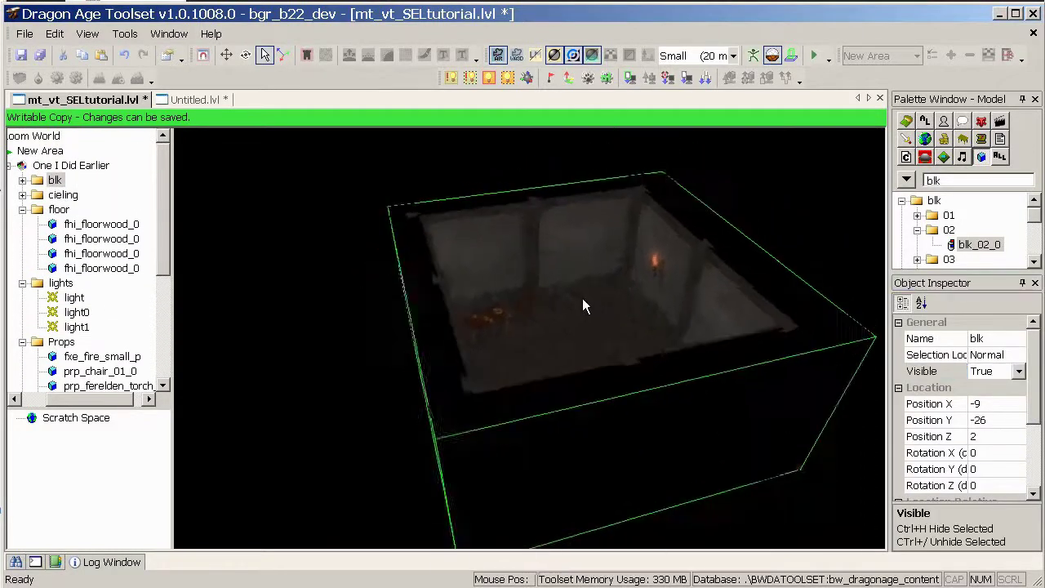
pyautogui.moveTo(578, 304); pyautogui.dragTo(480, 325, button='middle')
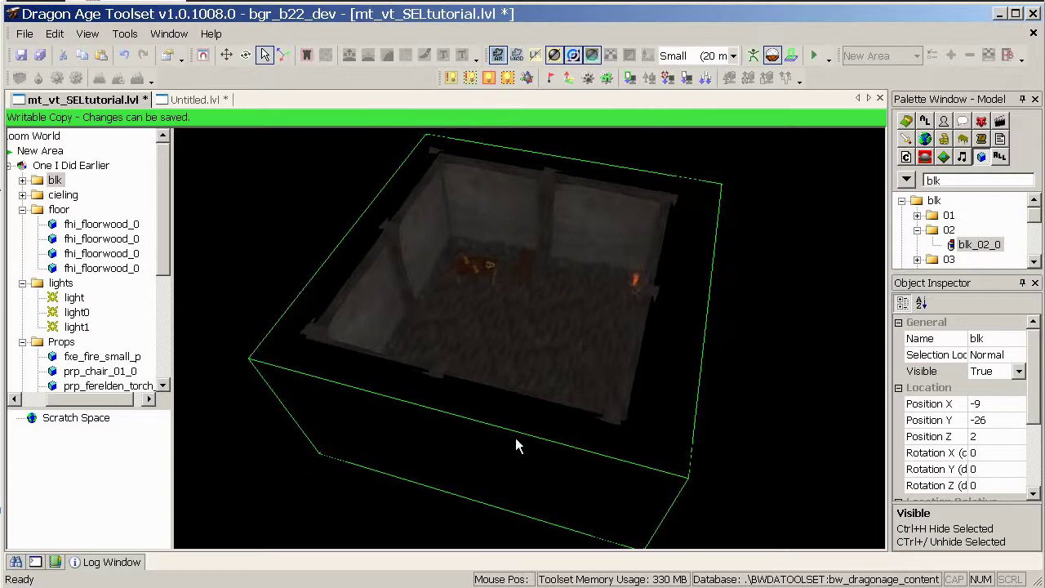
pyautogui.moveTo(737, 324); pyautogui.dragTo(863, 196, button='middle')
pyautogui.moveTo(688, 346); pyautogui.dragTo(564, 350, button='middle')
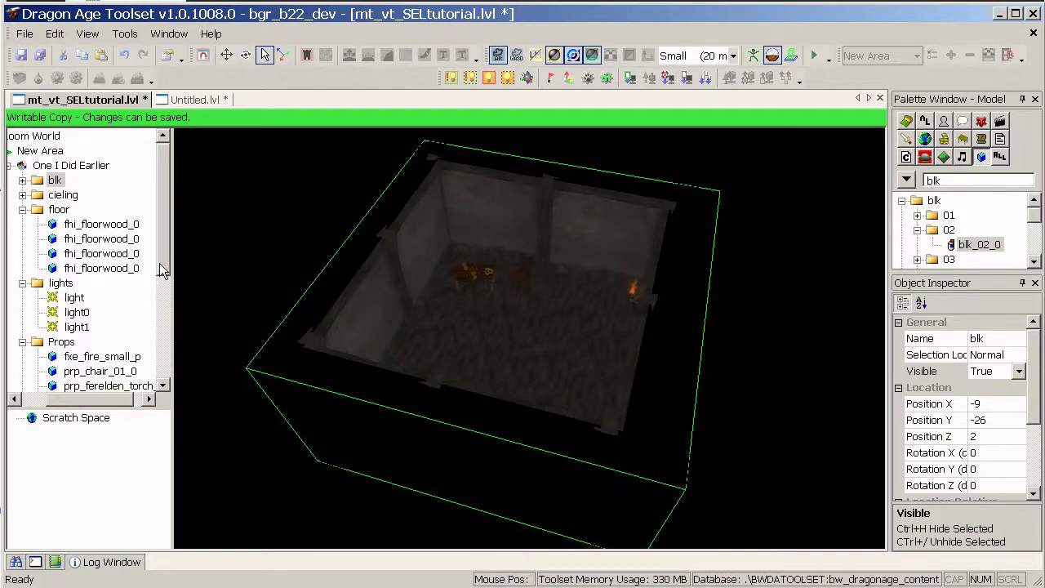
# Step: Turn on the collision display, examine the outlines around the table and chair, and turn the display off
pyautogui.scroll(-3, 163, 269)
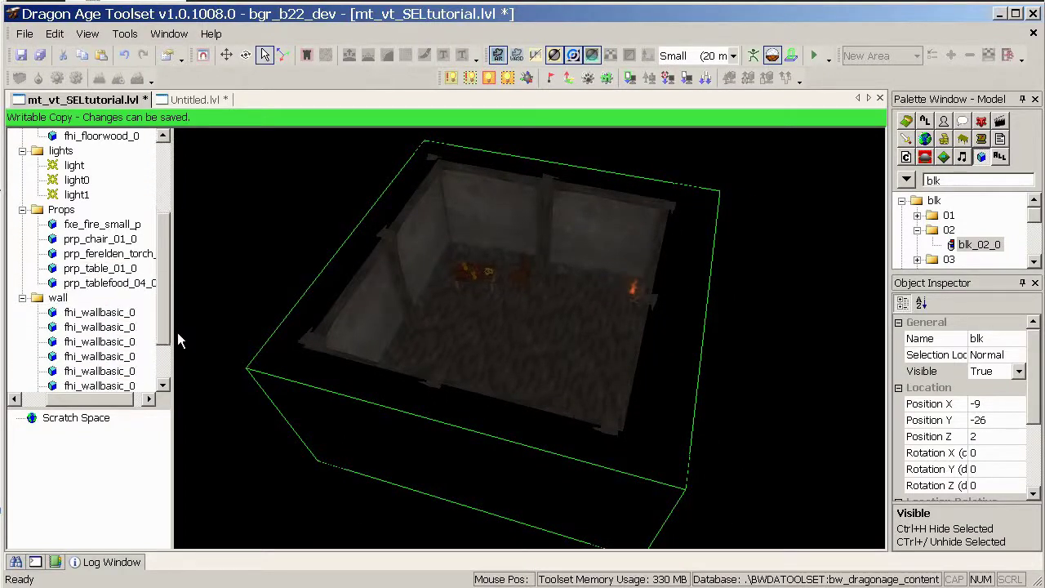
pyautogui.scroll(5, 469, 367)
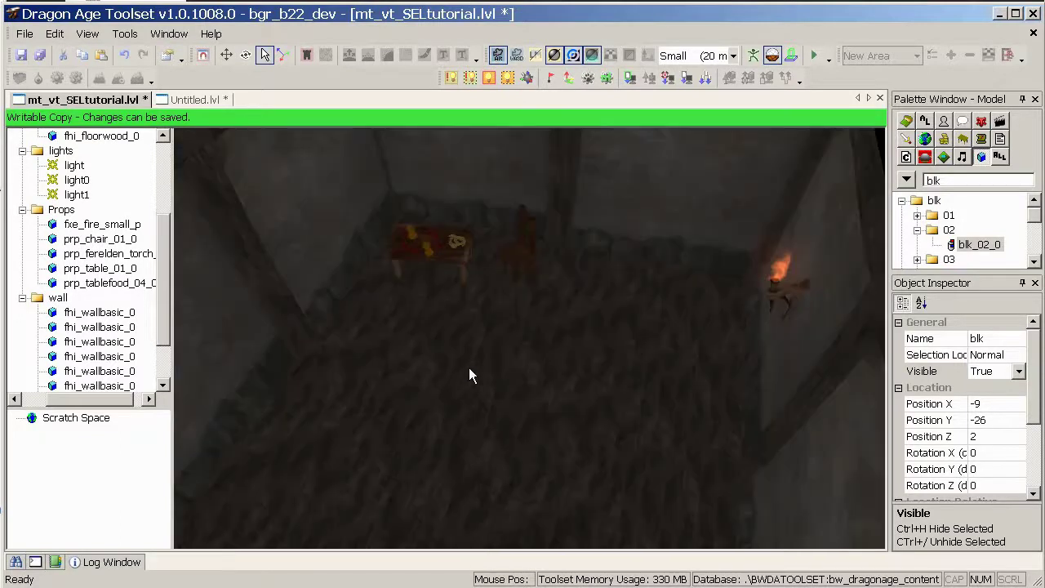
pyautogui.click(794, 62)
pyautogui.keyDown('alt'); pyautogui.moveTo(627, 346); pyautogui.dragTo(638, 278); pyautogui.keyUp('alt')
pyautogui.moveTo(638, 278); pyautogui.dragTo(472, 316, button='middle')
pyautogui.keyDown('alt'); pyautogui.moveTo(472, 317); pyautogui.dragTo(491, 339, button='right'); pyautogui.keyUp('alt')
pyautogui.keyDown('alt'); pyautogui.moveTo(492, 339); pyautogui.dragTo(512, 338); pyautogui.keyUp('alt')
pyautogui.keyDown('alt'); pyautogui.moveTo(512, 337); pyautogui.dragTo(550, 303, button='middle'); pyautogui.keyUp('alt')
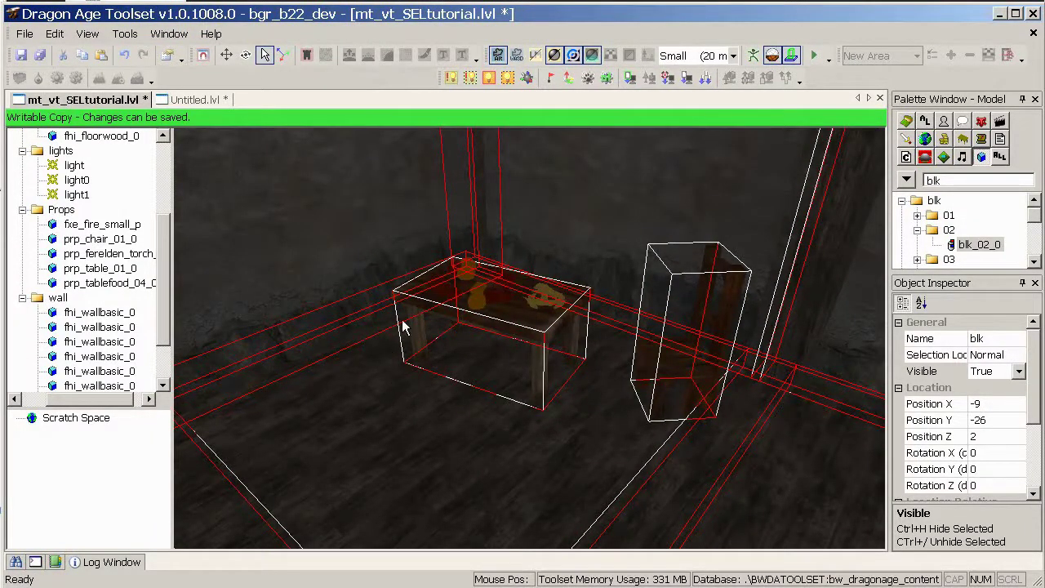
pyautogui.moveTo(534, 296); pyautogui.dragTo(513, 397, button='middle')
pyautogui.click(791, 55)
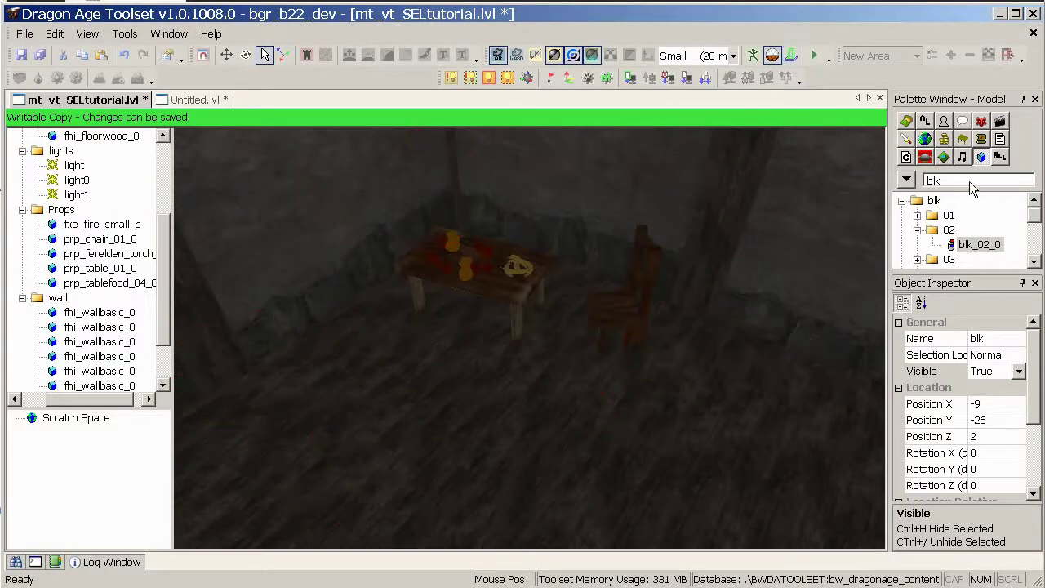
# Step: Search the model palette for col and expand the dne, fxa and prp folders
pyautogui.write('col')
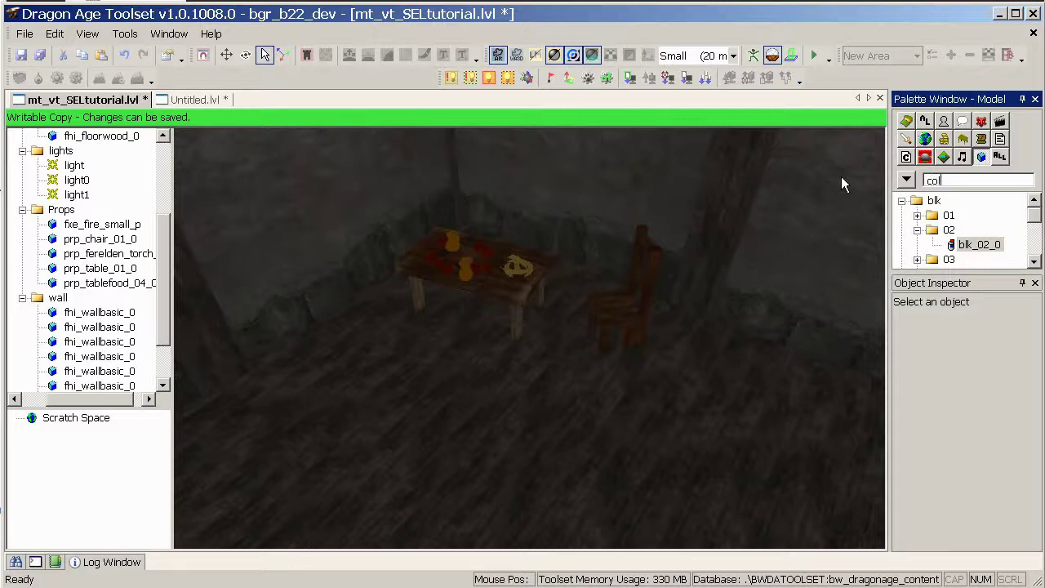
pyautogui.click(901, 200)
pyautogui.click(901, 229)
pyautogui.click(901, 289)
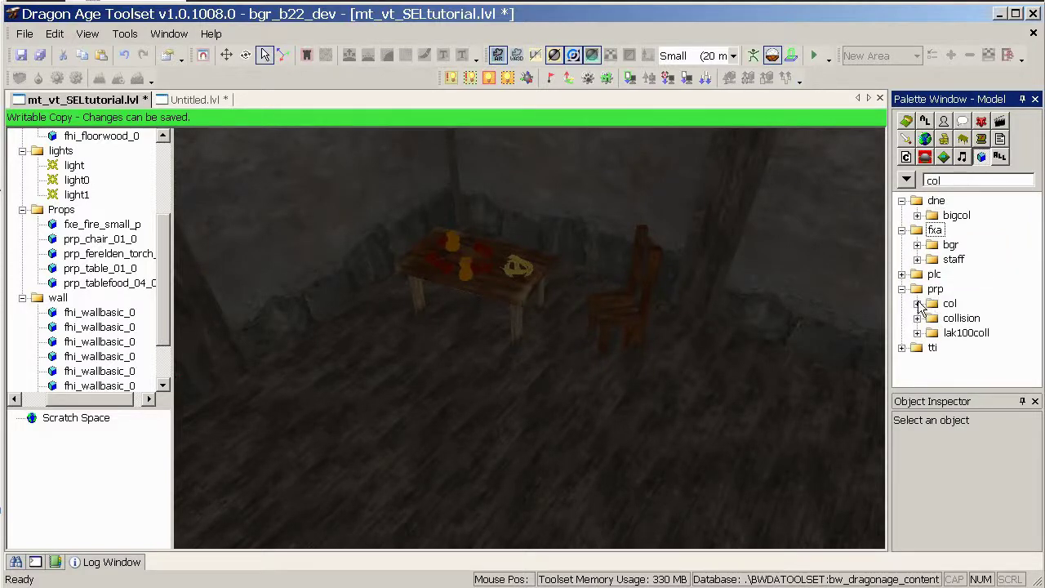
# Step: Try placing the prp_col_wall_0 model near the table and delete it again
pyautogui.click(917, 304)
pyautogui.click(989, 319)
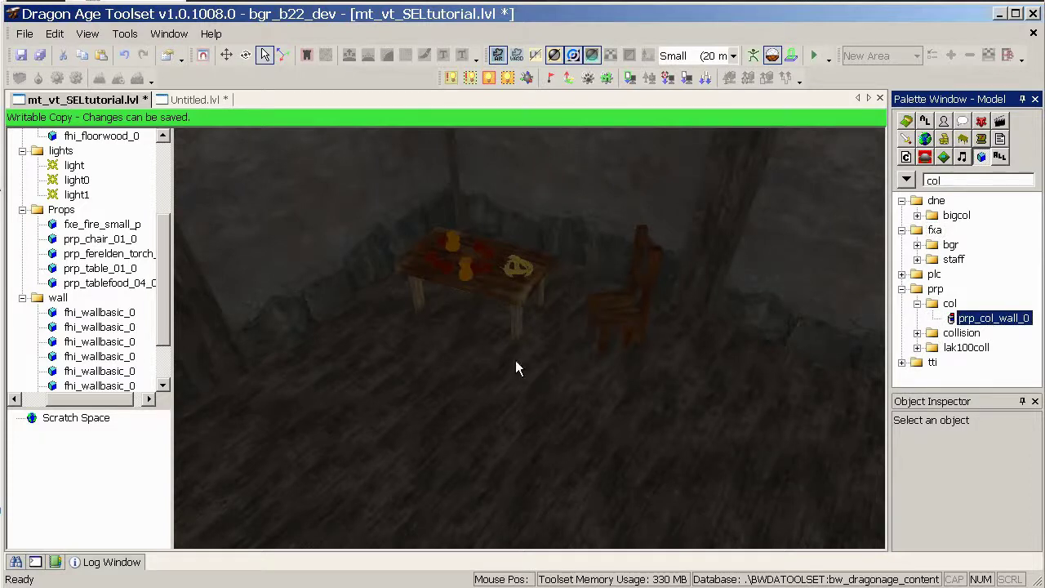
pyautogui.click(444, 330)
pyautogui.scroll(-5, 536, 327)
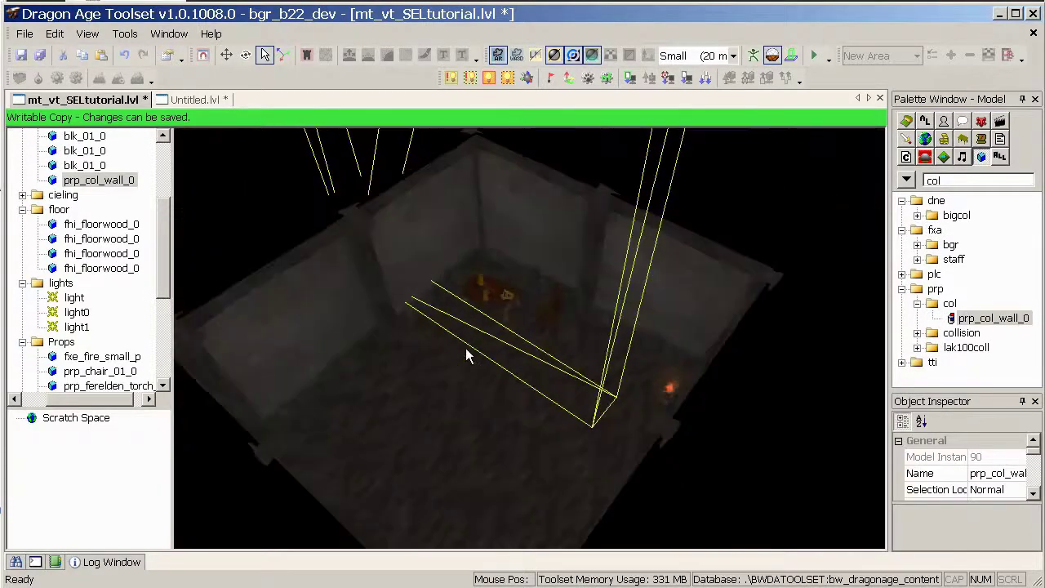
pyautogui.press('Delete')
# Step: Place the prp_collision_wall_0 model from the collision folder on the floor in front of the table
pyautogui.click(917, 333)
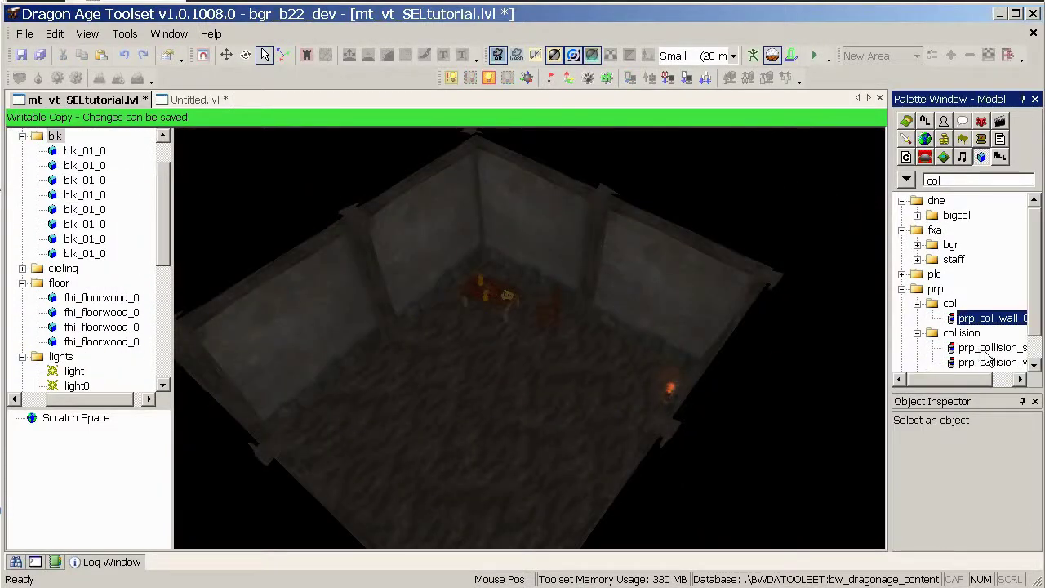
pyautogui.scroll(-1, 1012, 341)
pyautogui.click(1010, 334)
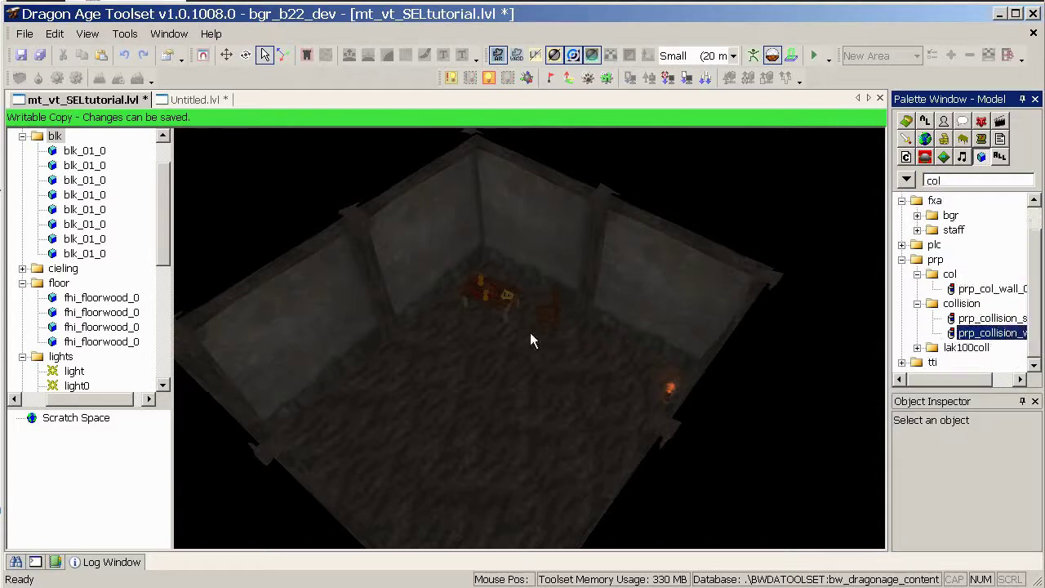
pyautogui.click(464, 345)
pyautogui.keyDown('alt'); pyautogui.moveTo(479, 352); pyautogui.dragTo(507, 266); pyautogui.keyUp('alt')
pyautogui.moveTo(507, 266); pyautogui.dragTo(513, 346, button='middle')
pyautogui.keyDown('alt'); pyautogui.moveTo(511, 340); pyautogui.dragTo(546, 373); pyautogui.keyUp('alt')
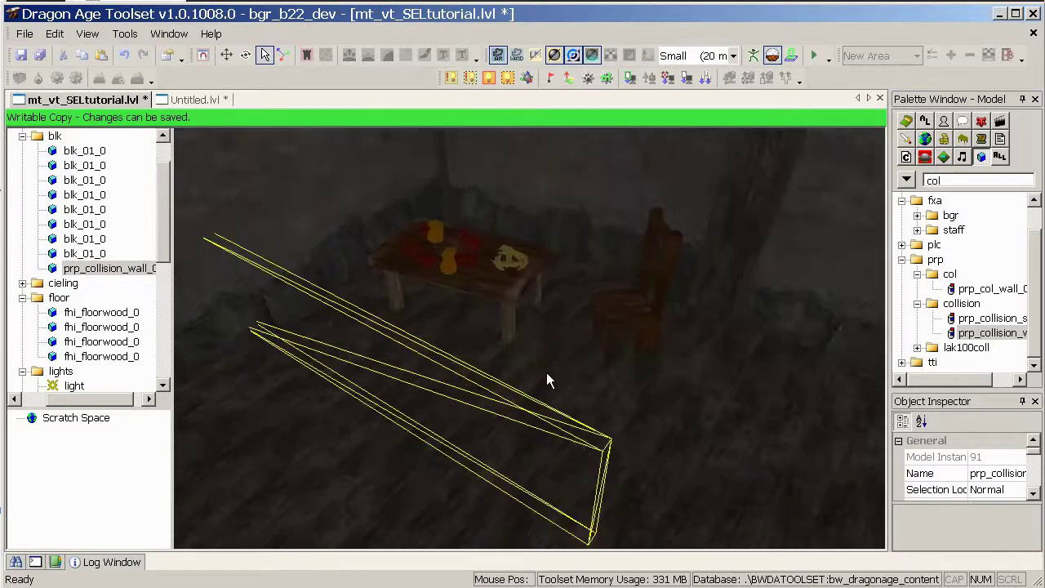
# Step: Duplicate the collision wall in front of the table and rotate the copy at an angle to the original
pyautogui.press('w')
pyautogui.keyDown('alt'); pyautogui.moveTo(433, 382); pyautogui.dragTo(378, 250); pyautogui.keyUp('alt')
pyautogui.scroll(-2, 427, 345)
pyautogui.scroll(-4, 427, 344)
pyautogui.keyDown('alt'); pyautogui.moveTo(427, 345); pyautogui.dragTo(602, 345); pyautogui.keyUp('alt')
pyautogui.hotkey('ctrl', 'c')
pyautogui.hotkey('ctrl', 'v')
pyautogui.press('e')
pyautogui.moveTo(598, 382); pyautogui.dragTo(657, 376)
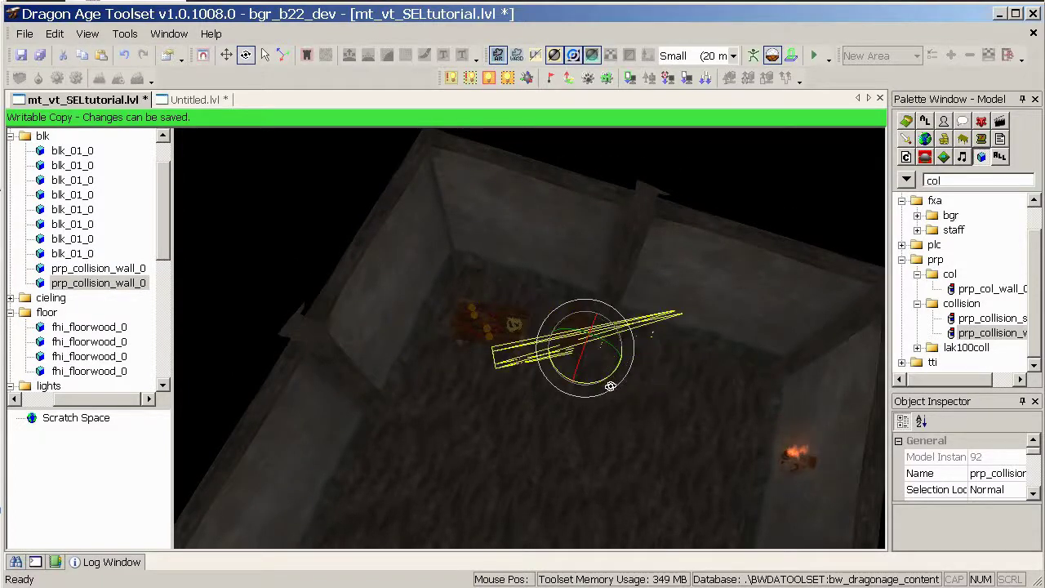
# Step: Show the collision outlines and move the copied collision wall so its end meets the first wall beside the chair
pyautogui.click(790, 55)
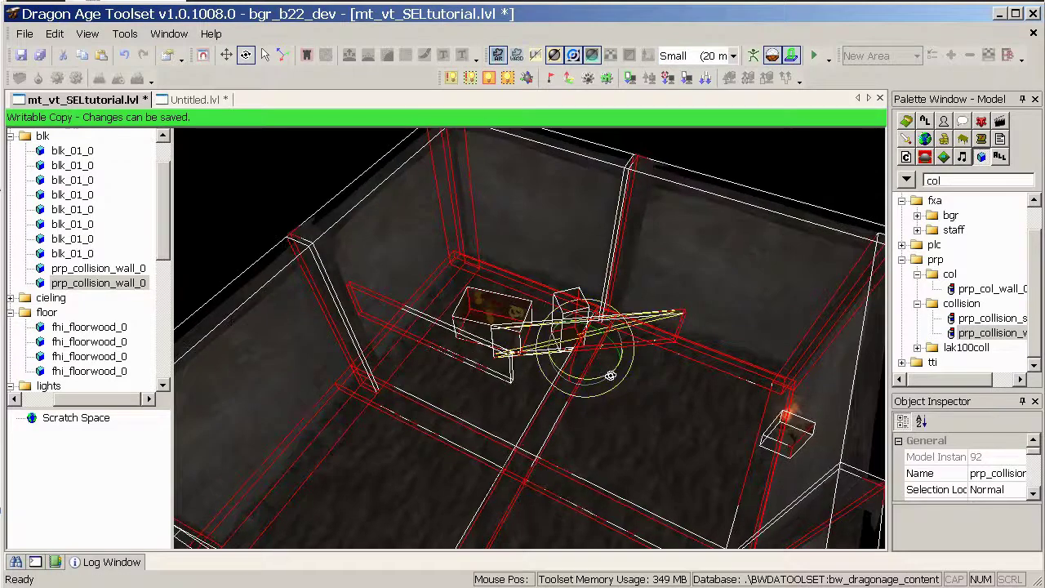
pyautogui.moveTo(613, 377); pyautogui.dragTo(617, 478)
pyautogui.scroll(1, 617, 478)
pyautogui.press('w')
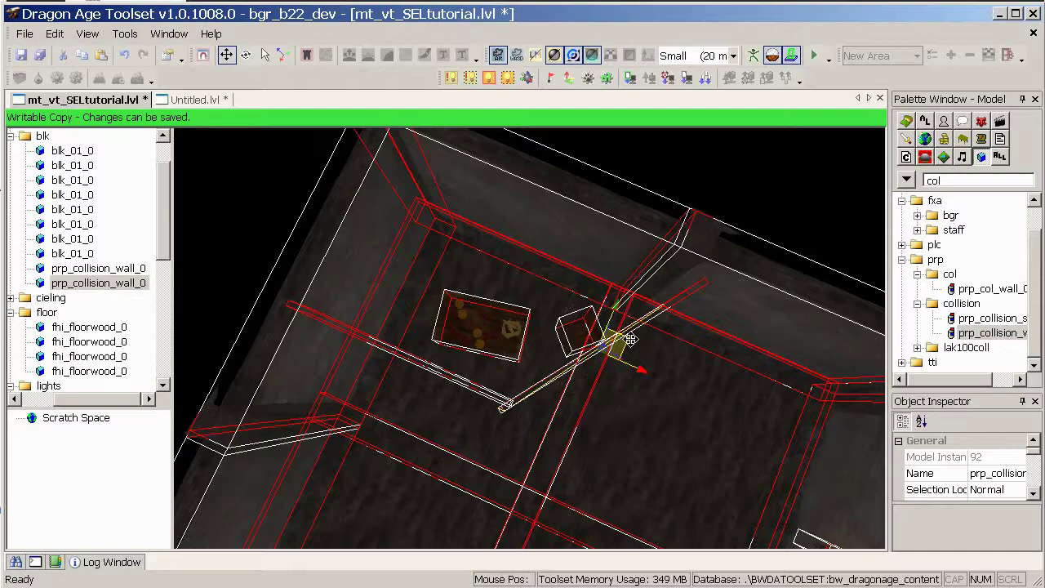
pyautogui.moveTo(638, 336); pyautogui.dragTo(635, 346)
pyautogui.keyDown('alt'); pyautogui.moveTo(583, 397); pyautogui.dragTo(576, 351); pyautogui.keyUp('alt')
pyautogui.scroll(-3, 621, 324)
# Step: Compare the room with the collision display on and off, leaving it off, and view the collision wall from another side
pyautogui.click(794, 57)
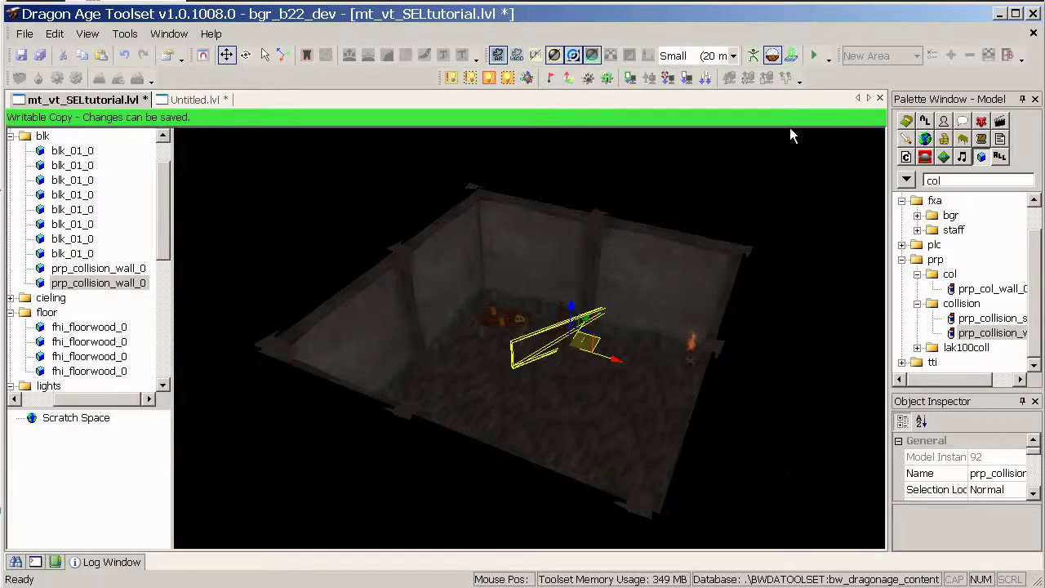
pyautogui.click(793, 62)
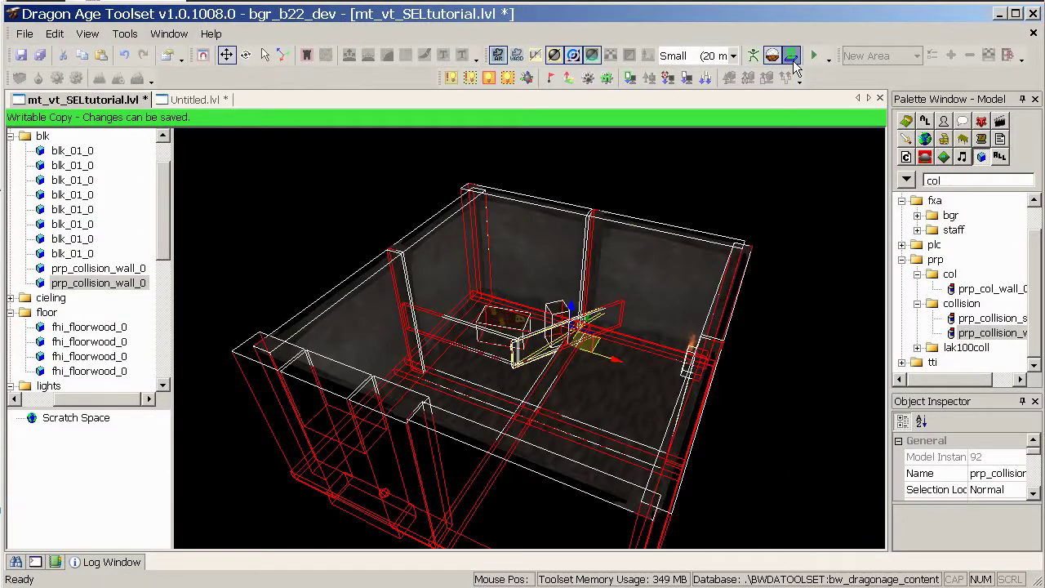
pyautogui.click(791, 57)
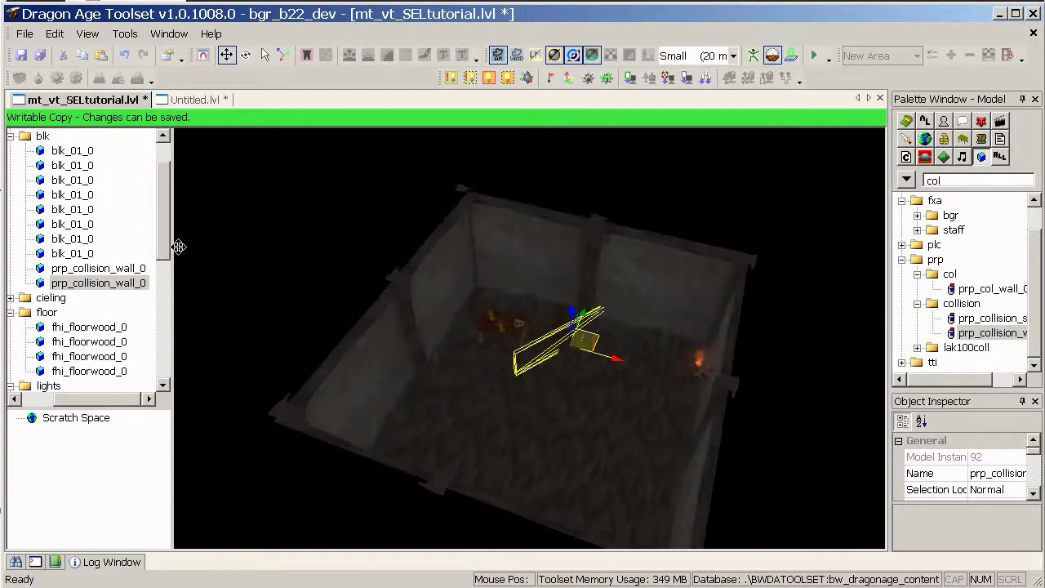
pyautogui.moveTo(462, 419); pyautogui.dragTo(679, 430, button='middle')
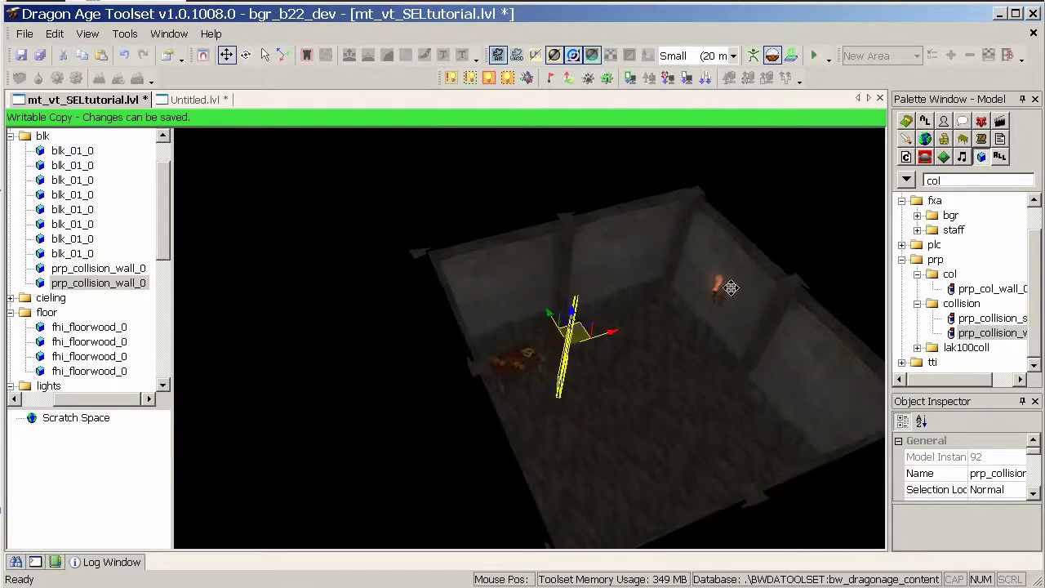
# Step: Insert a new light into the One I Did Earlier room
pyautogui.moveTo(723, 345); pyautogui.dragTo(566, 384, button='middle')
pyautogui.moveTo(79, 398); pyautogui.dragTo(63, 398)
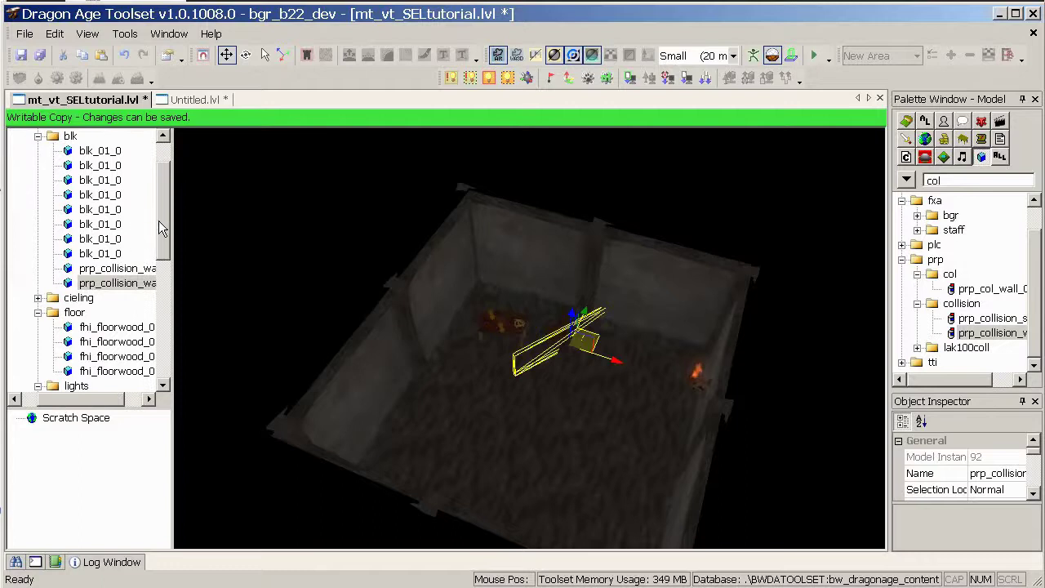
pyautogui.moveTo(164, 230); pyautogui.dragTo(163, 295)
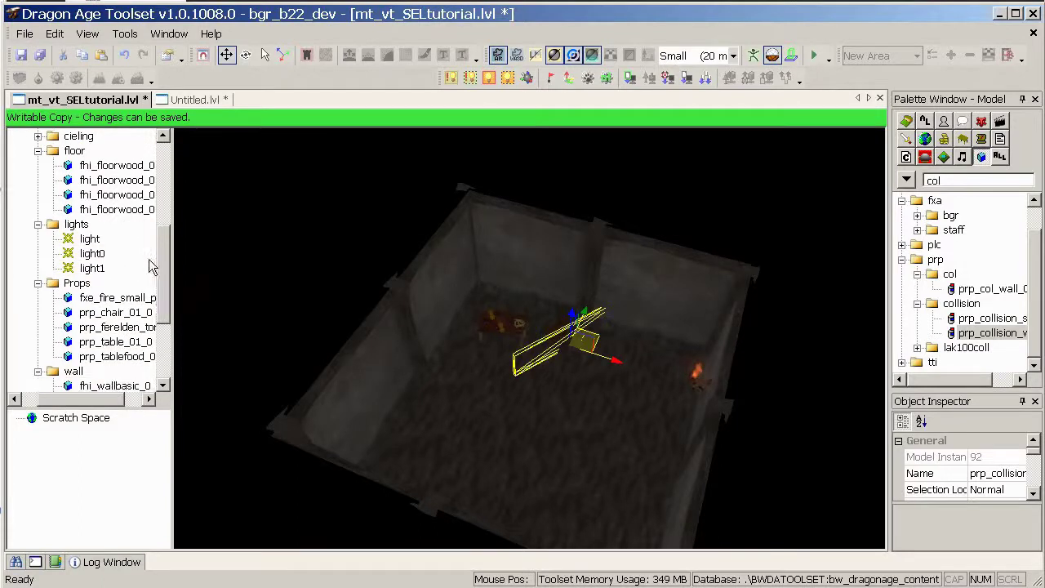
pyautogui.click(85, 229)
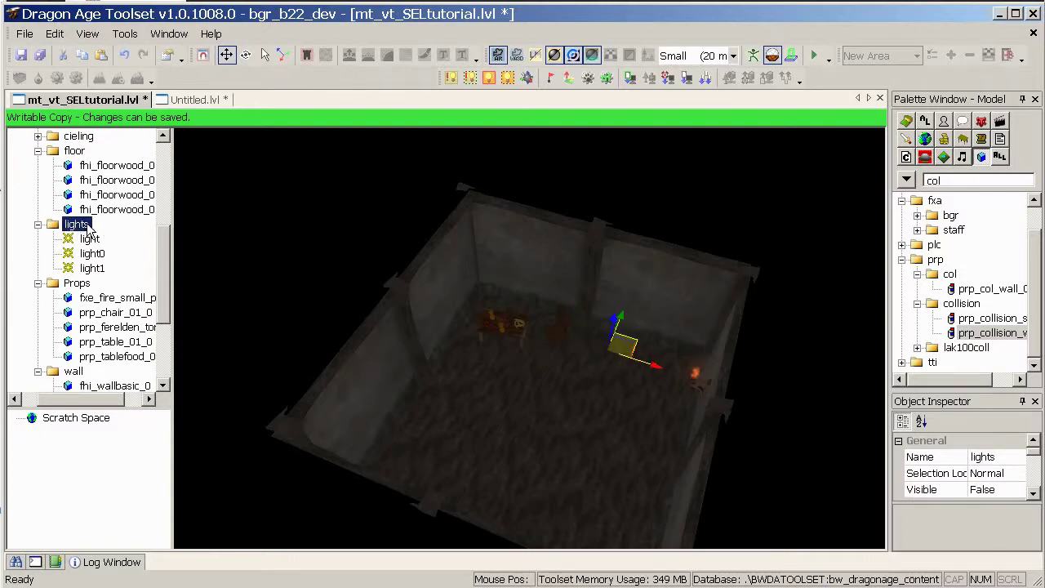
pyautogui.moveTo(161, 257); pyautogui.dragTo(152, 154)
pyautogui.click(82, 166)
pyautogui.rightClick(71, 170)
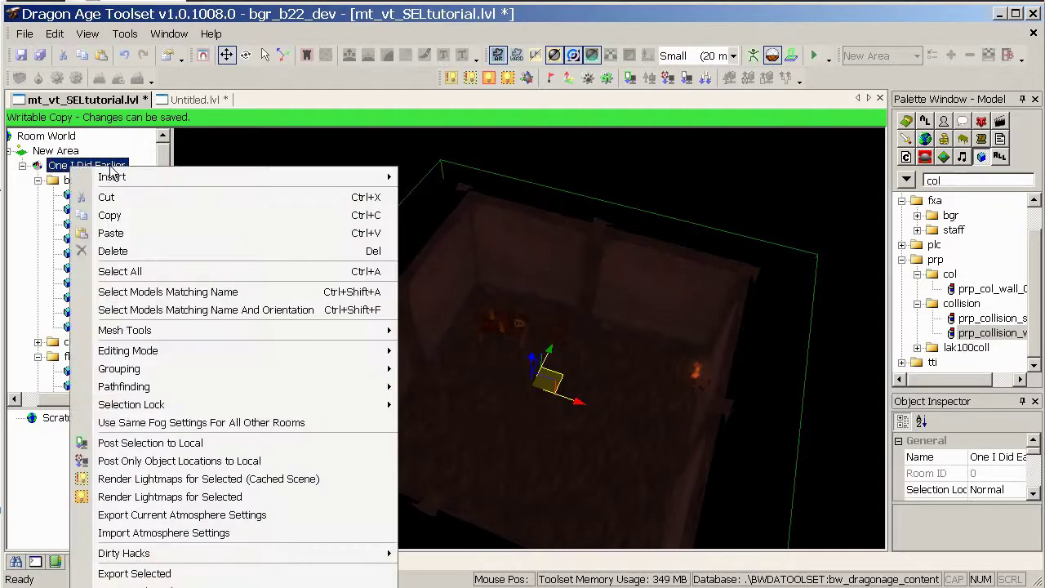
pyautogui.moveTo(128, 176)
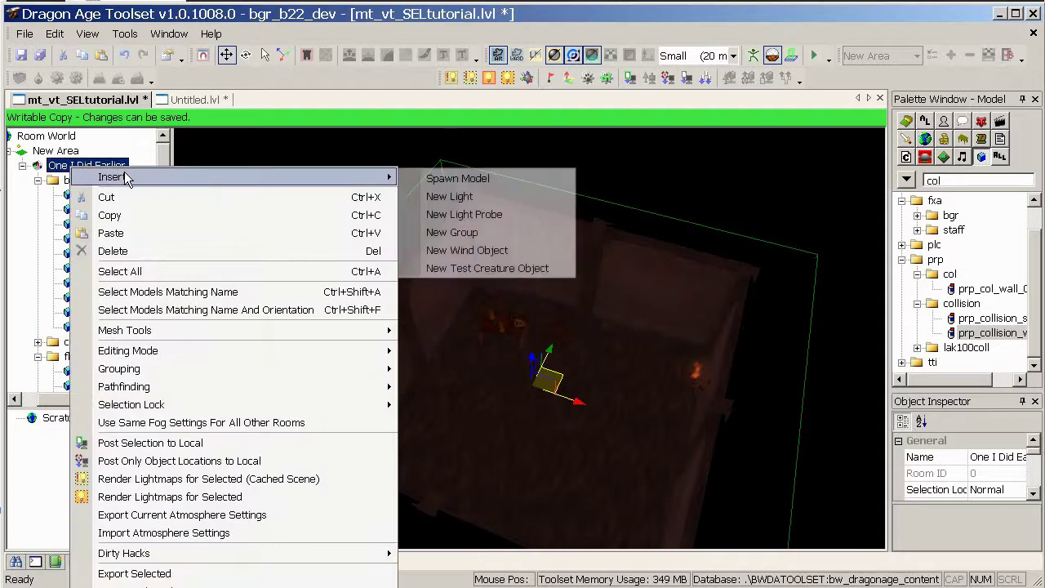
pyautogui.click(449, 196)
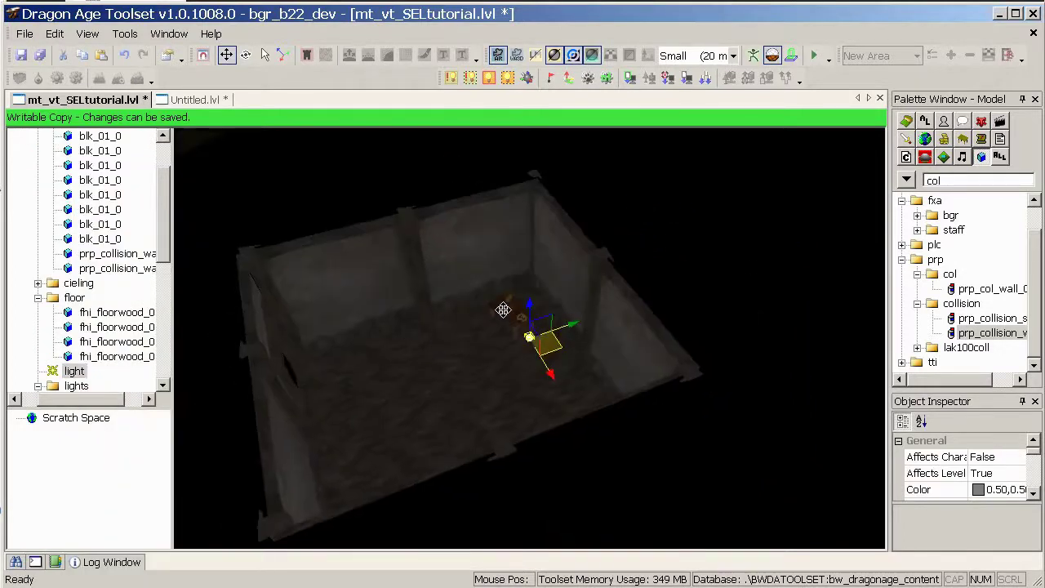
# Step: Raise the new light above the floor beside the table and turn off the fully lit display
pyautogui.moveTo(530, 303); pyautogui.dragTo(543, 216)
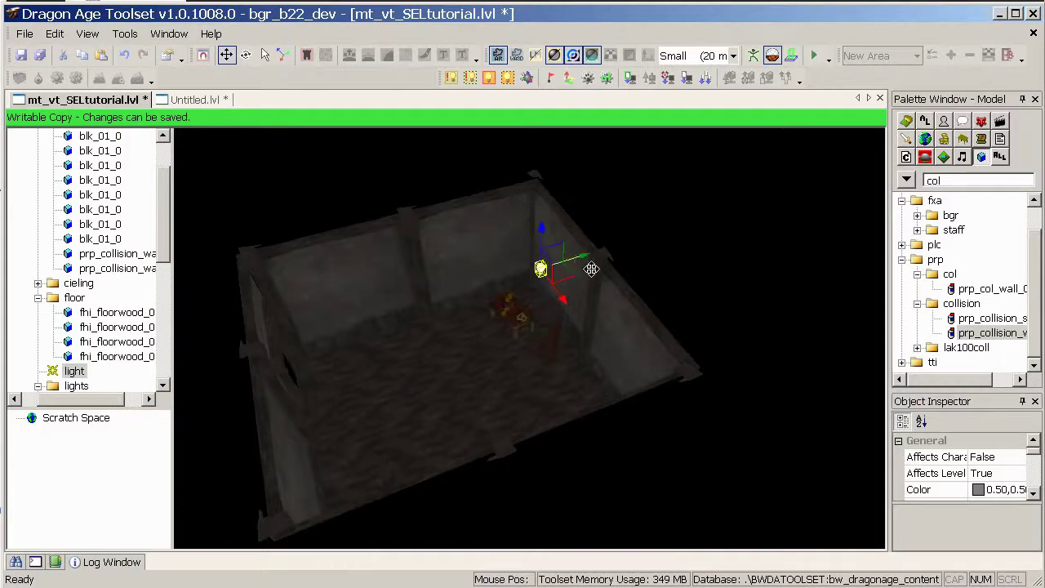
pyautogui.moveTo(563, 271); pyautogui.dragTo(579, 352)
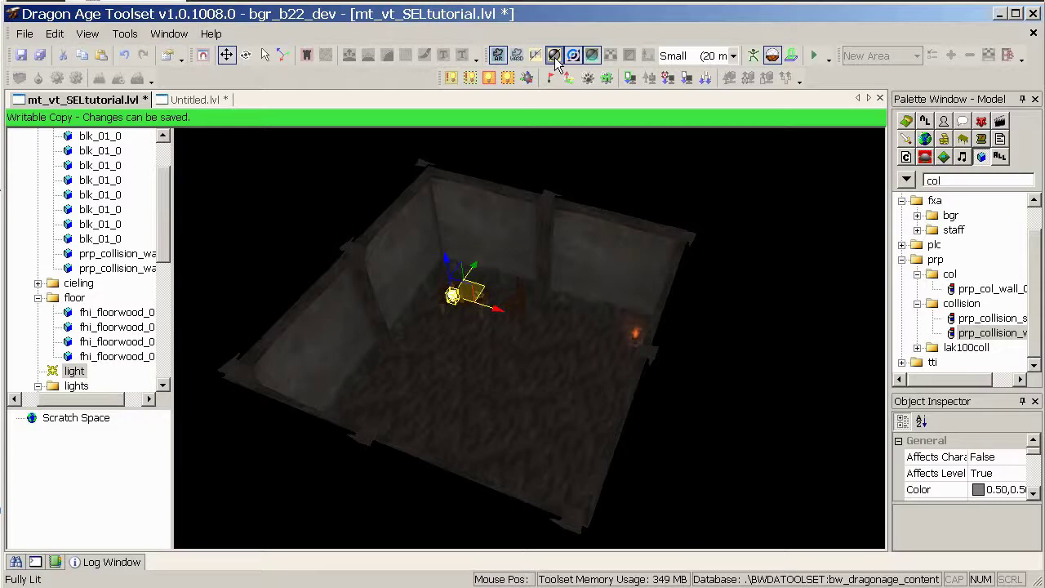
pyautogui.click(554, 56)
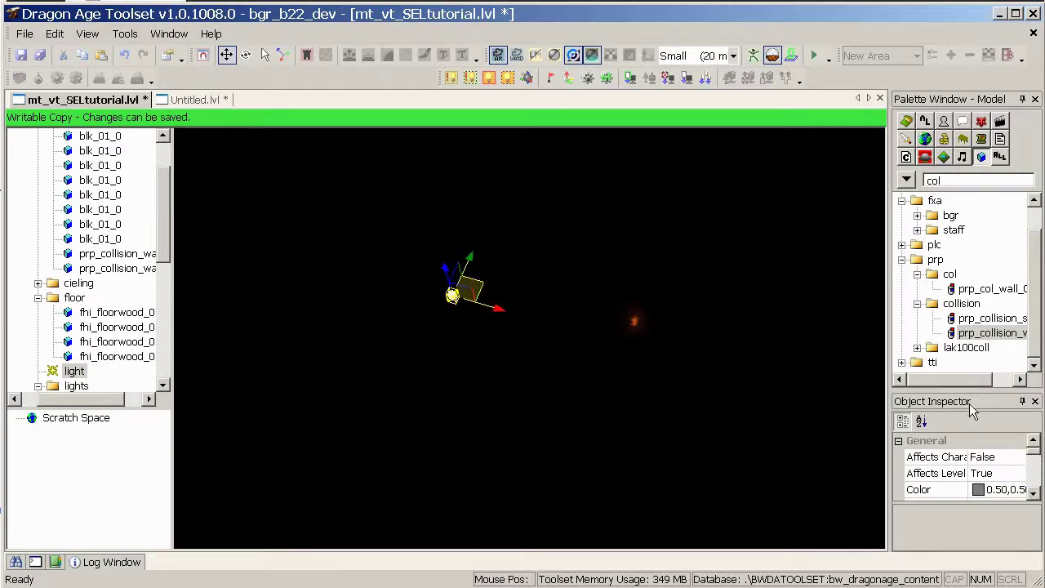
# Step: Change the new light's type to Point - Static (lc) and shift it away from the table across the room
pyautogui.moveTo(968, 390); pyautogui.dragTo(969, 259)
pyautogui.click(1004, 414)
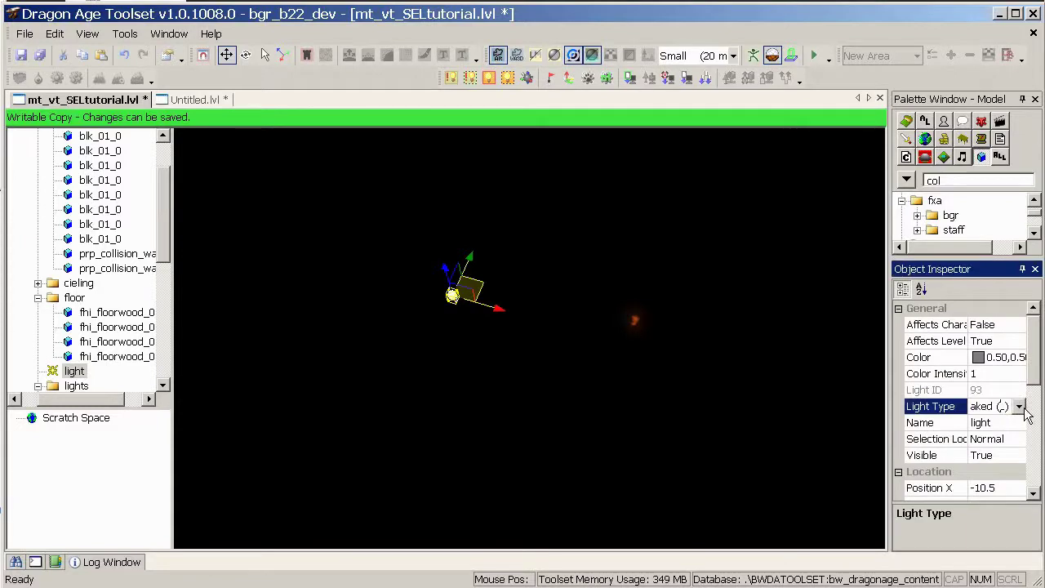
pyautogui.click(1019, 406)
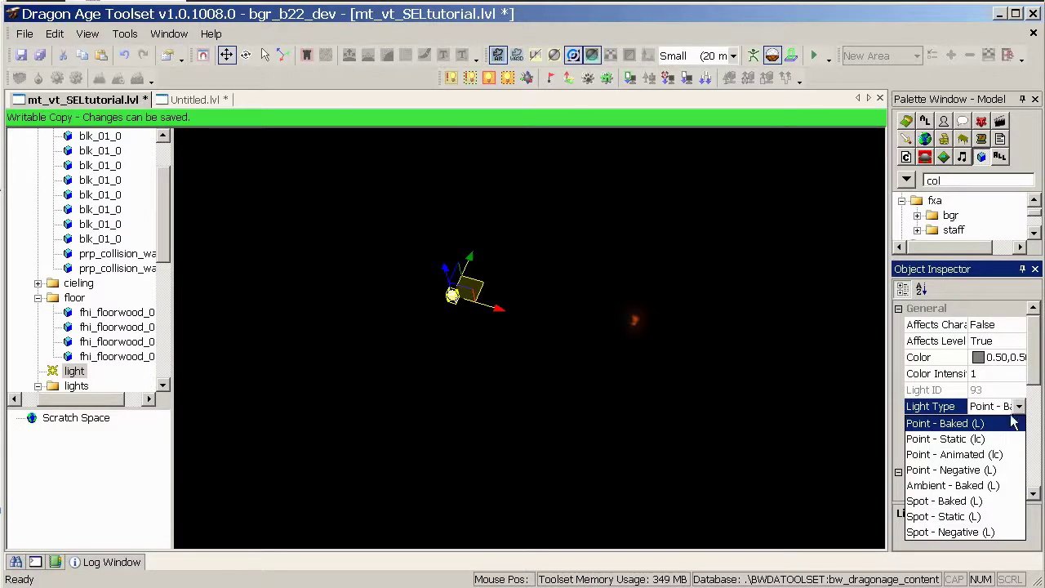
pyautogui.click(947, 438)
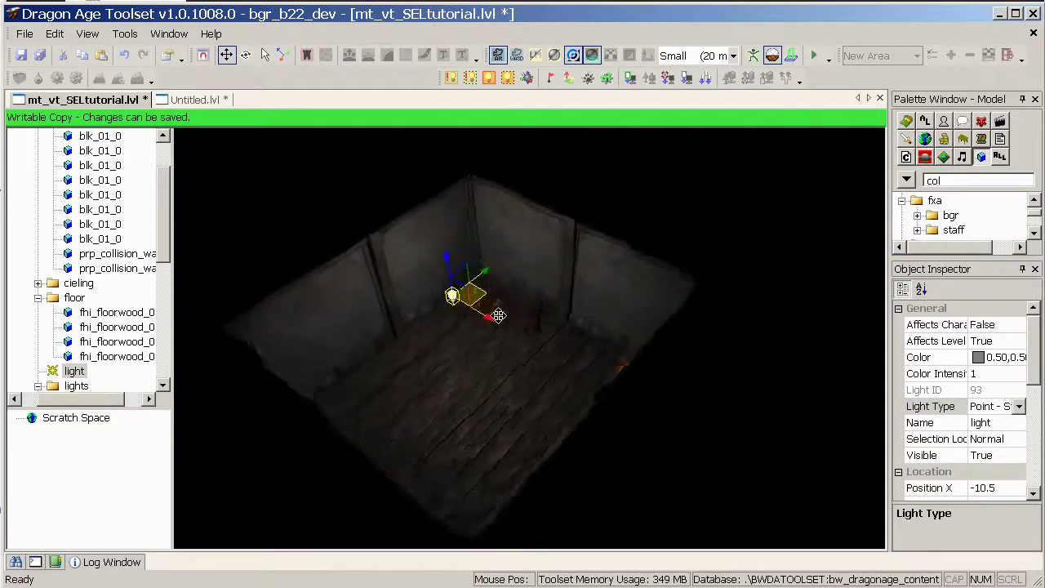
pyautogui.moveTo(480, 299); pyautogui.dragTo(490, 345)
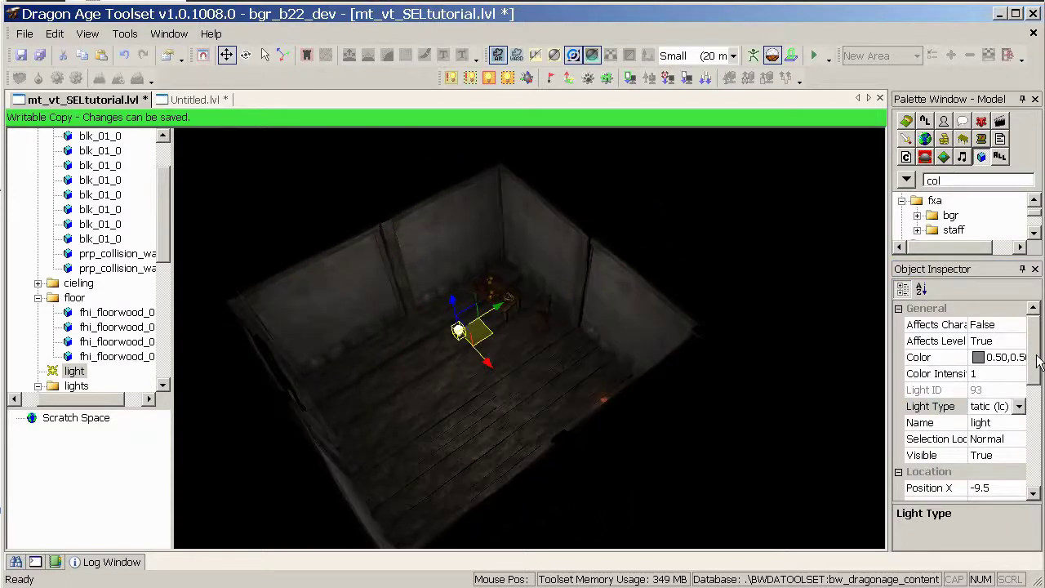
# Step: Set the new light's color intensity to 2
pyautogui.click(998, 375)
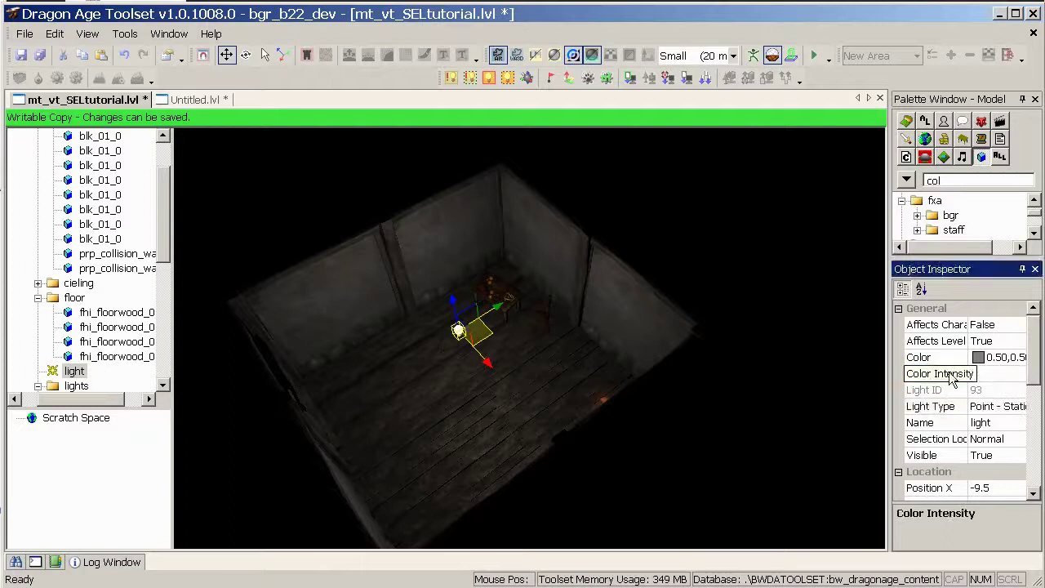
pyautogui.write('2')
pyautogui.press('Return')
pyautogui.keyDown('alt'); pyautogui.moveTo(510, 324); pyautogui.dragTo(579, 400); pyautogui.keyUp('alt')
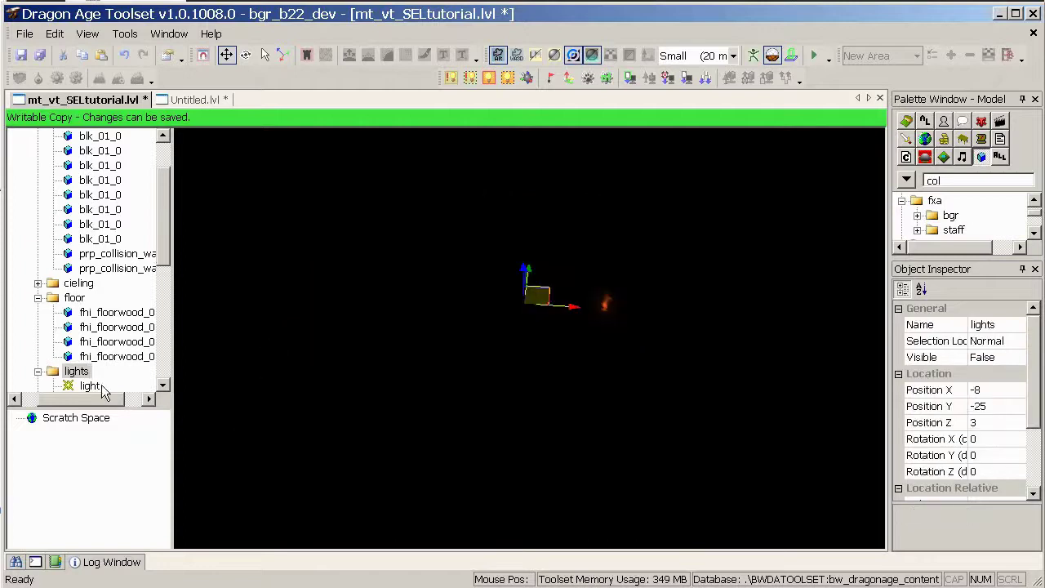
# Step: Set the existing lights group's Visible property to True to light the room
pyautogui.click(80, 373)
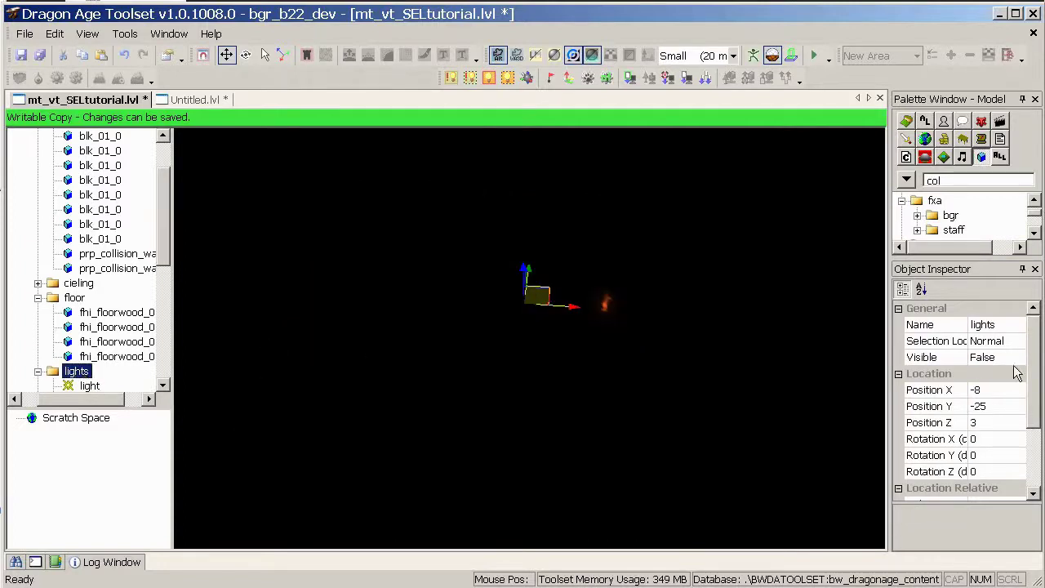
pyautogui.scroll(-2, 1034, 391)
pyautogui.scroll(2, 1034, 391)
pyautogui.click(1004, 359)
pyautogui.doubleClick(1002, 359)
pyautogui.moveTo(540, 360); pyautogui.dragTo(568, 368, button='middle')
pyautogui.scroll(3, 580, 356)
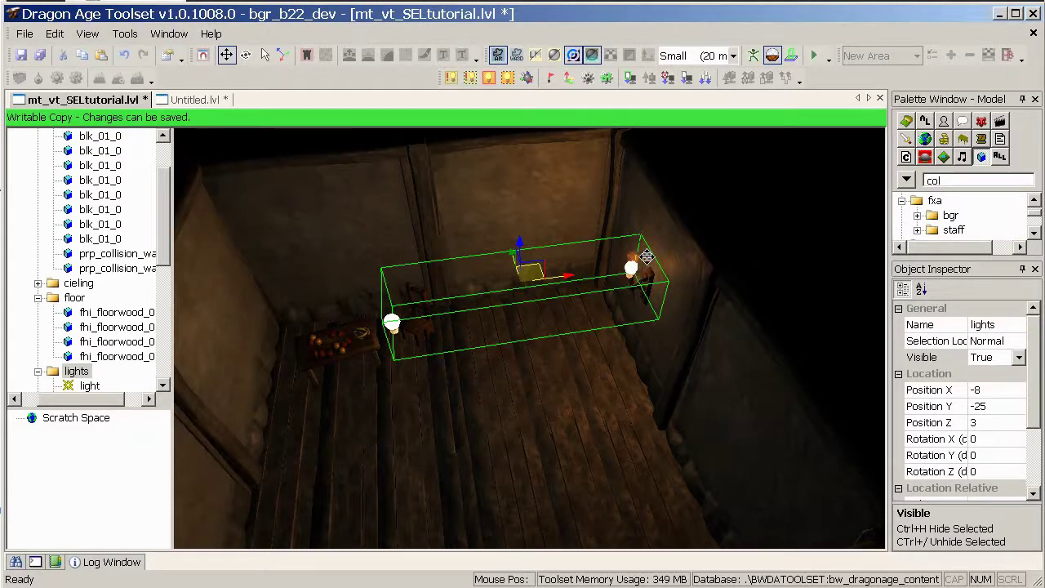
pyautogui.moveTo(408, 349); pyautogui.dragTo(590, 441, button='middle')
# Step: Select light1 beside the wall torch and examine how it lights the room
pyautogui.moveTo(166, 256); pyautogui.dragTo(168, 273)
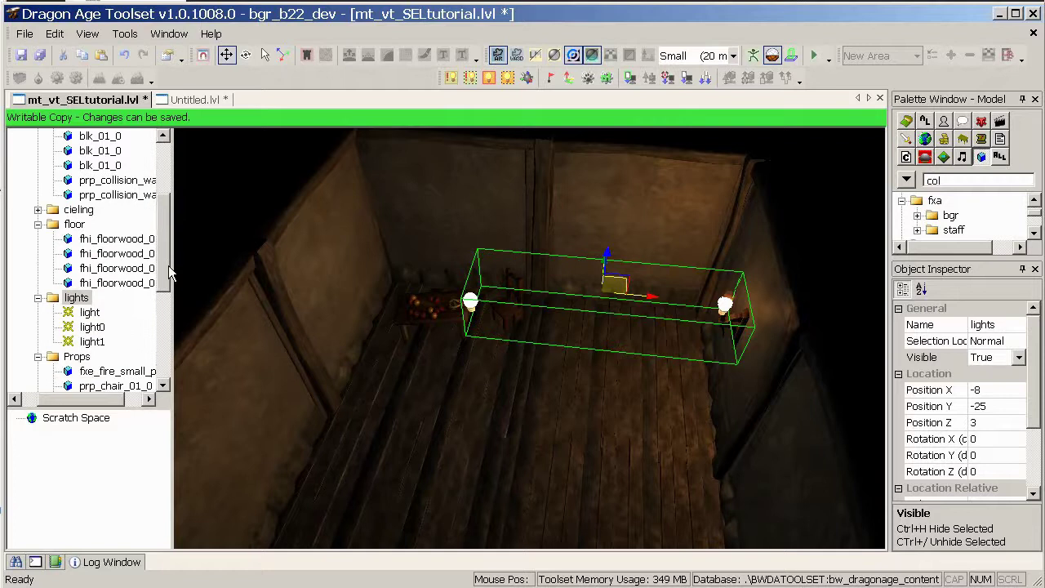
pyautogui.click(91, 342)
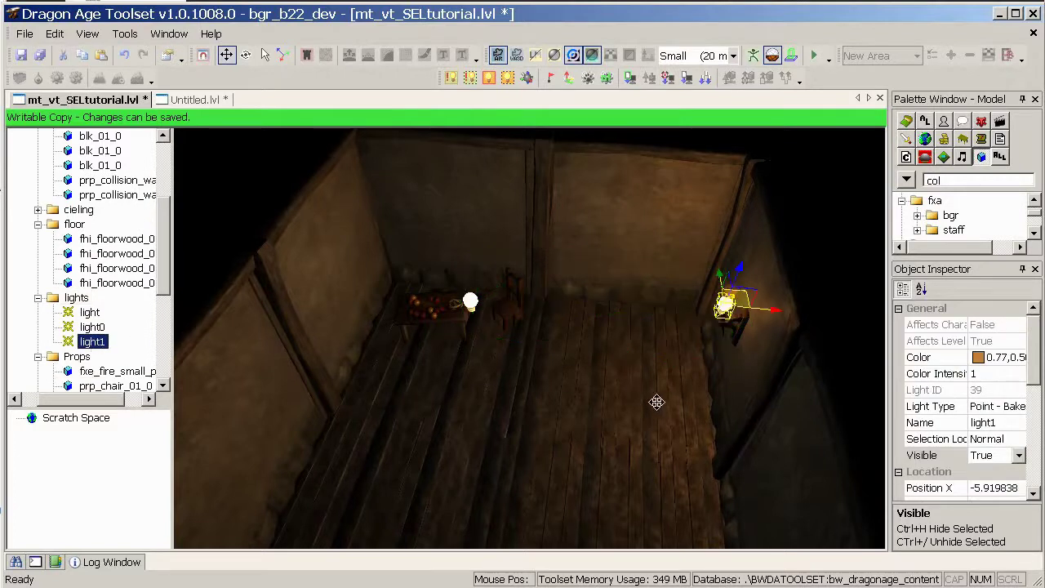
pyautogui.moveTo(635, 408); pyautogui.dragTo(577, 417, button='middle')
pyautogui.scroll(-2, 662, 415)
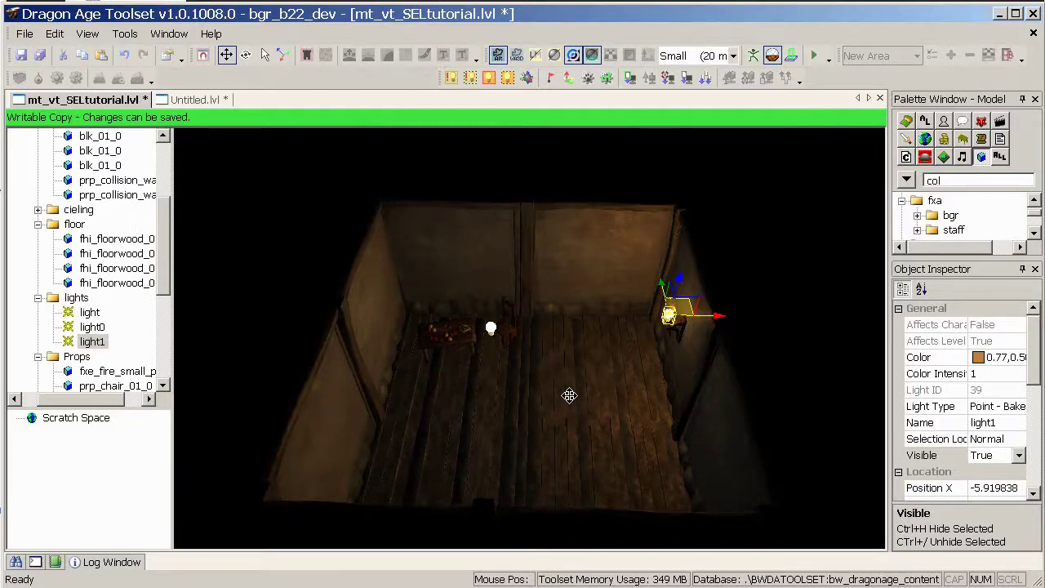
pyautogui.moveTo(569, 395); pyautogui.dragTo(534, 340, button='middle')
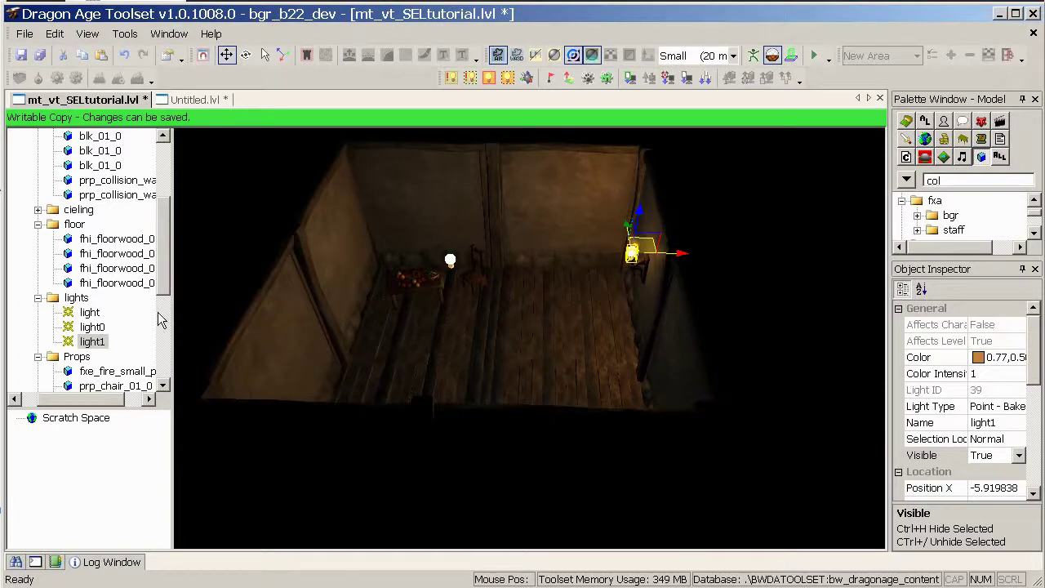
# Step: Collapse the expanded blk, floor, lights, Props and wall groups under the One I Did Earlier room
pyautogui.moveTo(168, 294); pyautogui.dragTo(158, 229)
pyautogui.moveTo(102, 404); pyautogui.dragTo(75, 404)
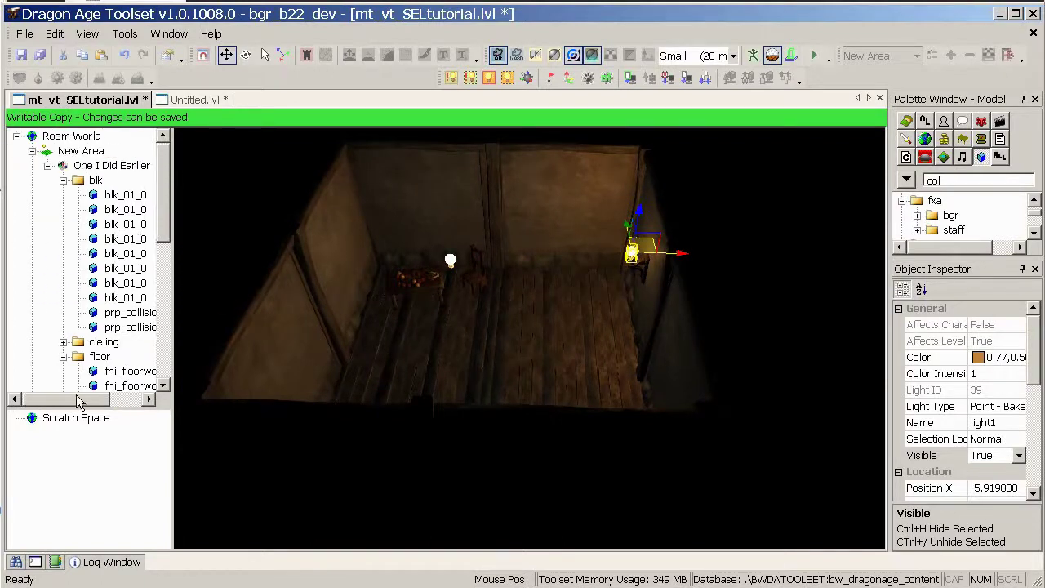
pyautogui.click(47, 165)
pyautogui.click(47, 165)
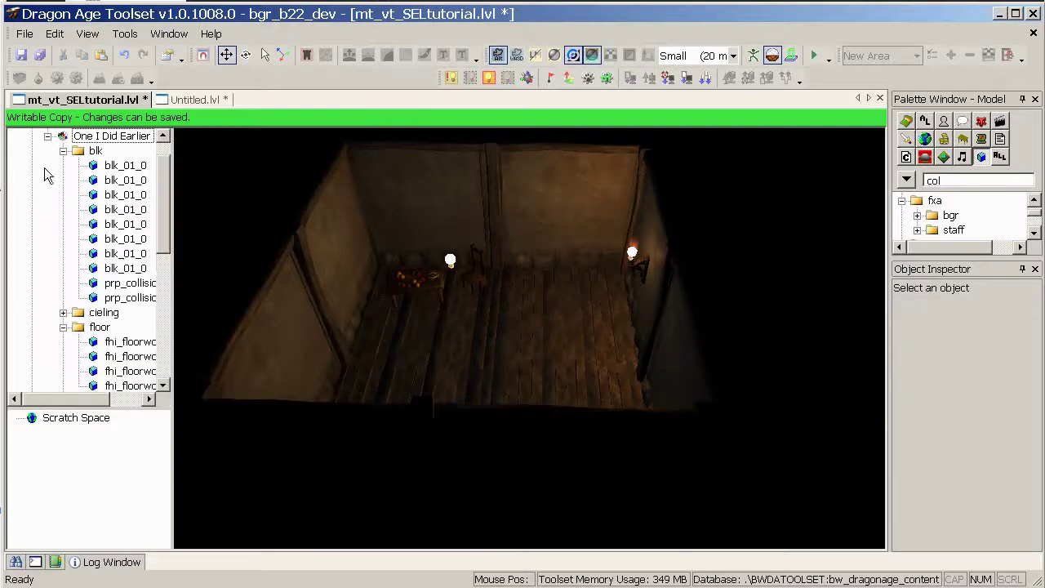
pyautogui.click(63, 151)
pyautogui.click(63, 179)
pyautogui.click(63, 194)
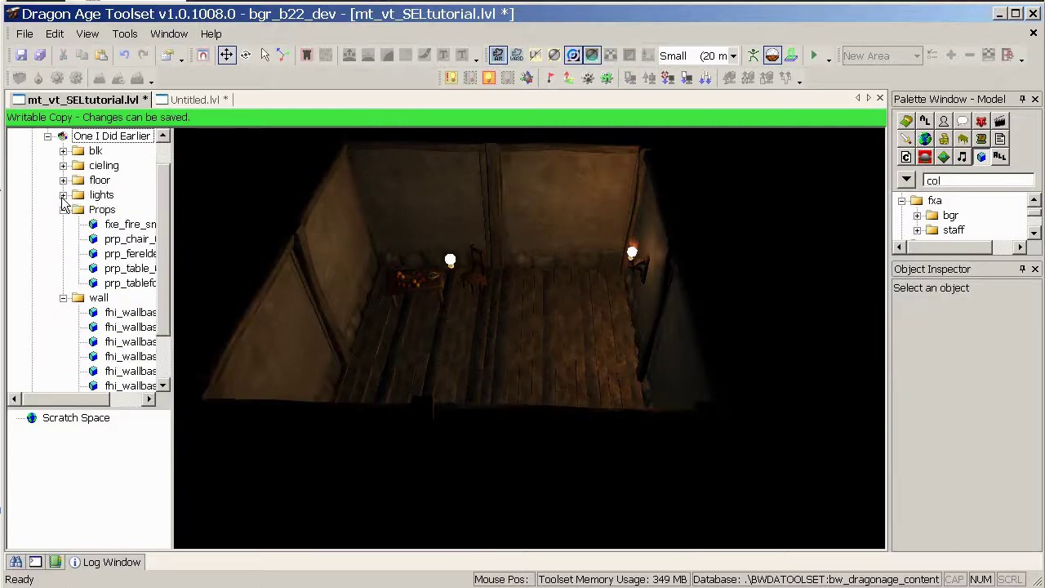
pyautogui.click(62, 209)
pyautogui.click(62, 238)
# Step: Export all six groups from blk through wall as a SEL file named room on the Desktop
pyautogui.click(95, 179)
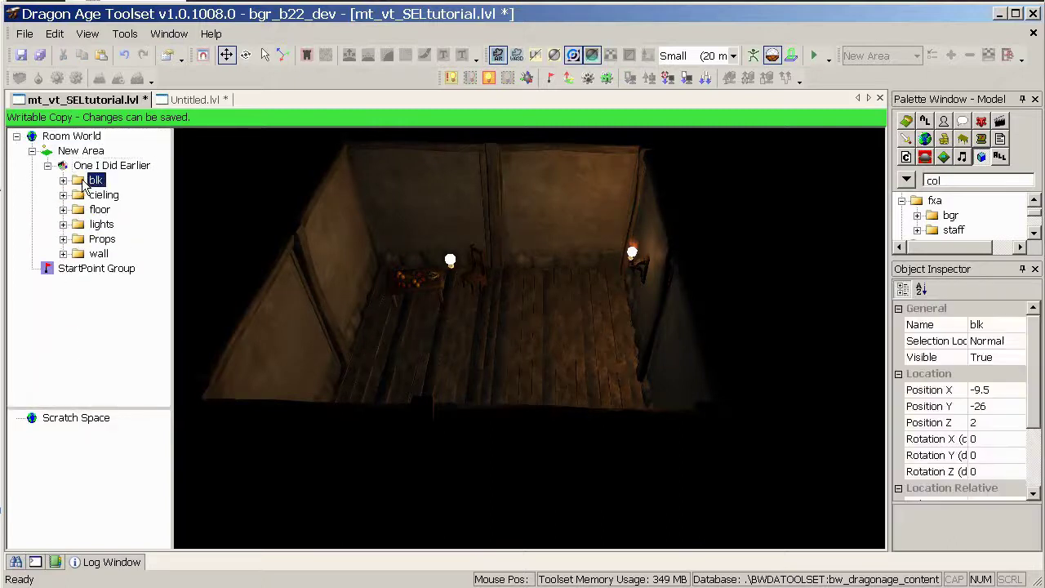
pyautogui.keyDown('shift'); pyautogui.click(101, 255); pyautogui.keyUp('shift')
pyautogui.keyDown('alt'); pyautogui.moveTo(430, 304); pyautogui.dragTo(445, 393, button='middle'); pyautogui.keyUp('alt')
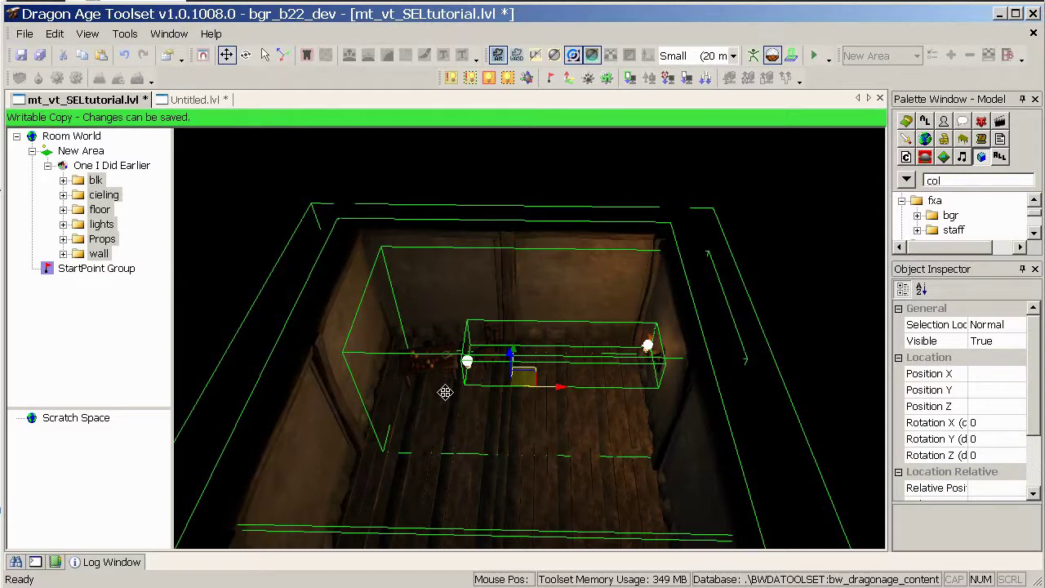
pyautogui.scroll(-2, 451, 374)
pyautogui.scroll(-2, 451, 331)
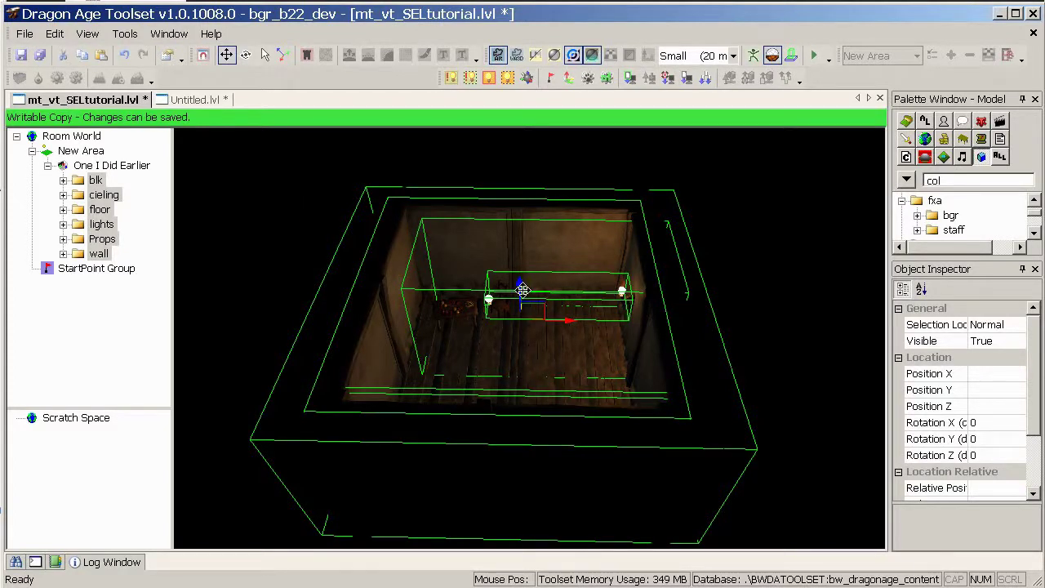
pyautogui.click(54, 33)
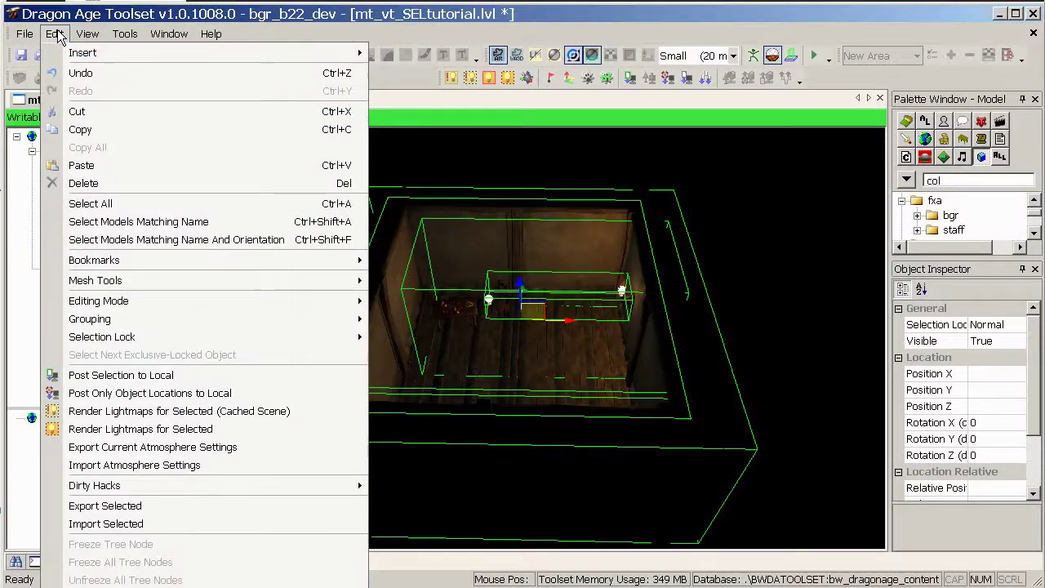
pyautogui.click(54, 34)
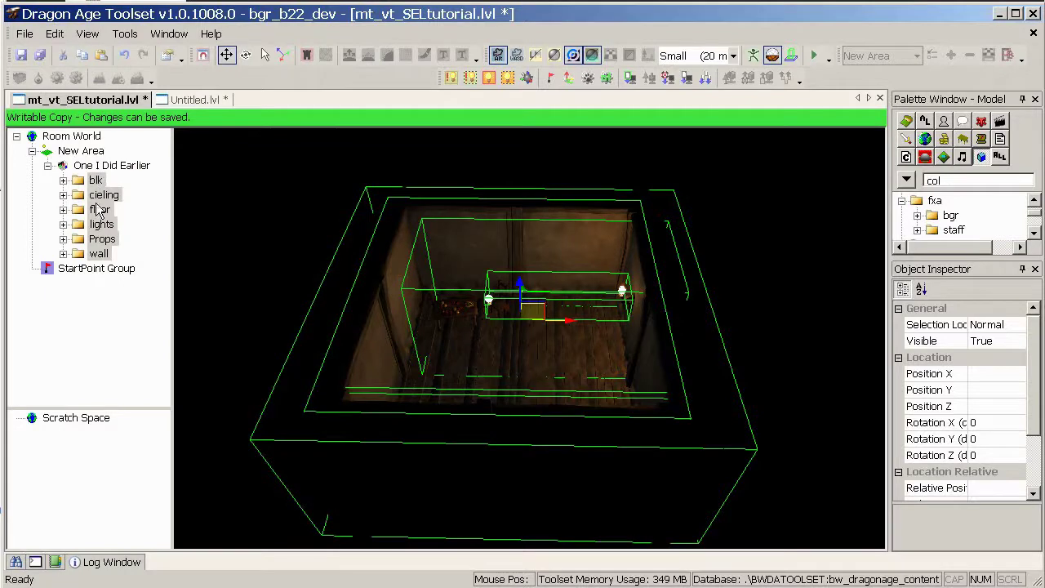
pyautogui.click(54, 34)
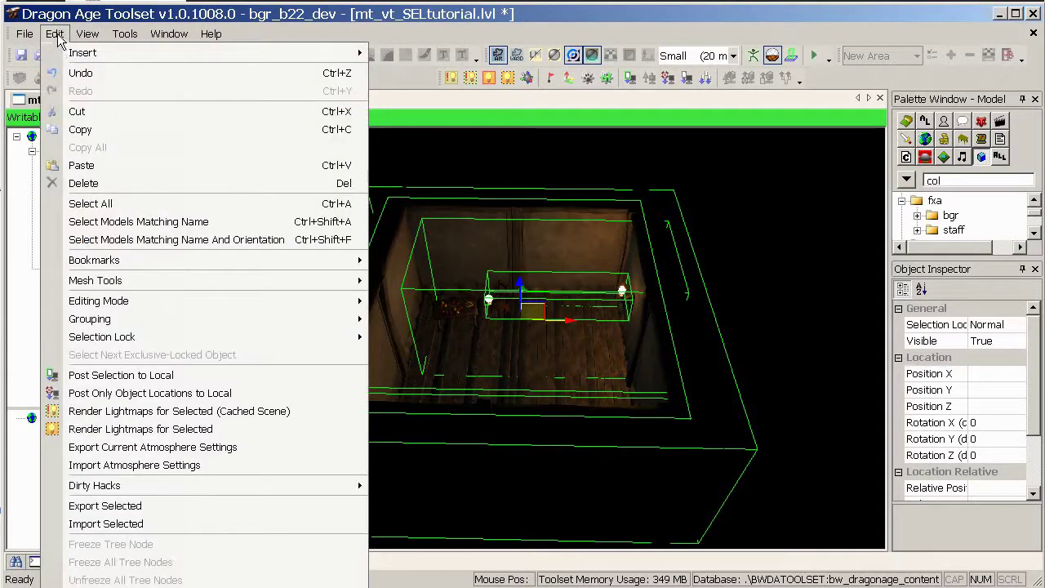
pyautogui.click(200, 504)
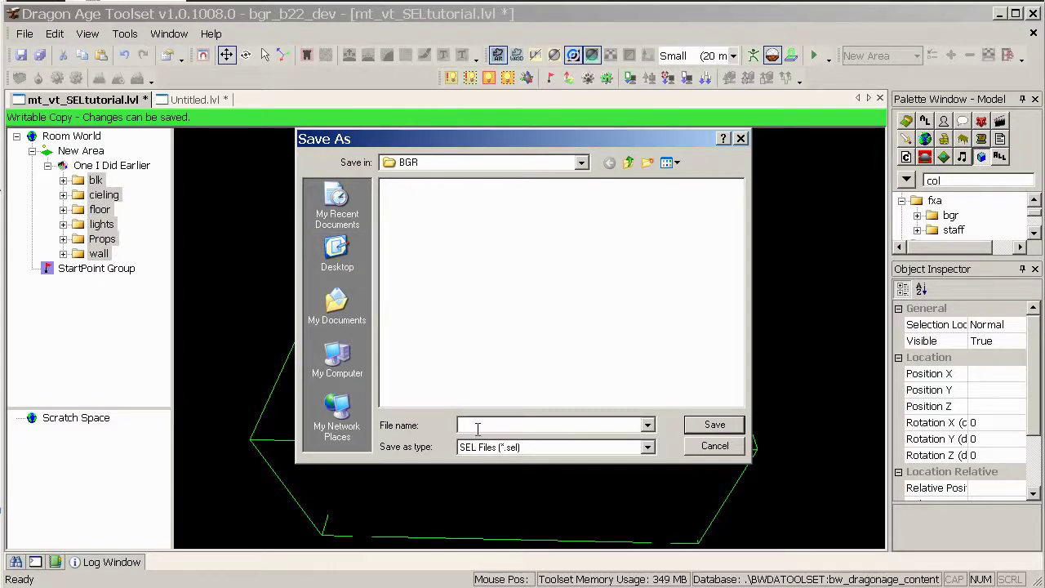
pyautogui.click(337, 253)
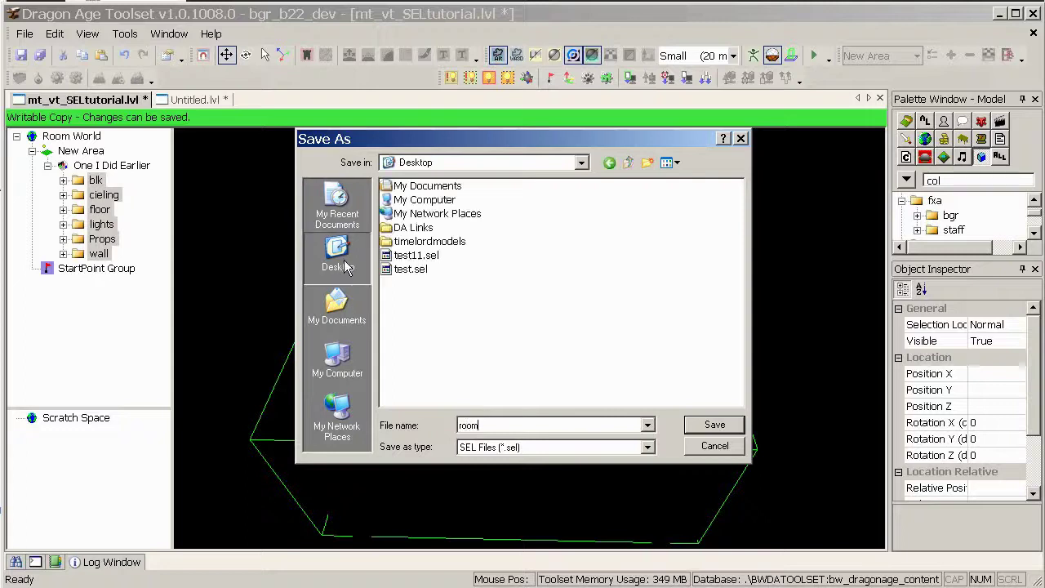
pyautogui.click(700, 434)
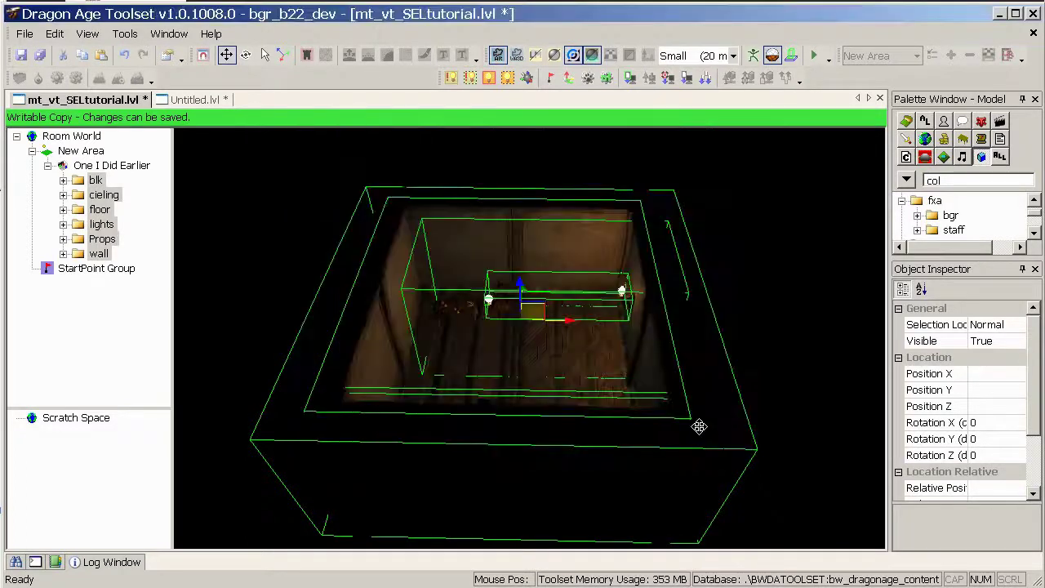
pyautogui.moveTo(704, 289); pyautogui.dragTo(551, 299, button='middle')
pyautogui.click(541, 306)
pyautogui.click(62, 32)
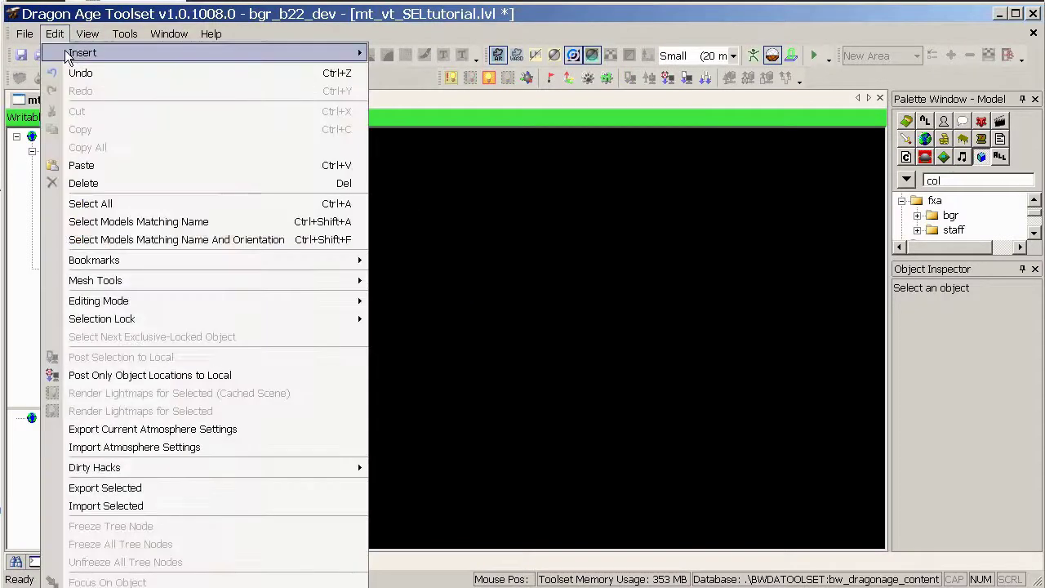
pyautogui.click(181, 506)
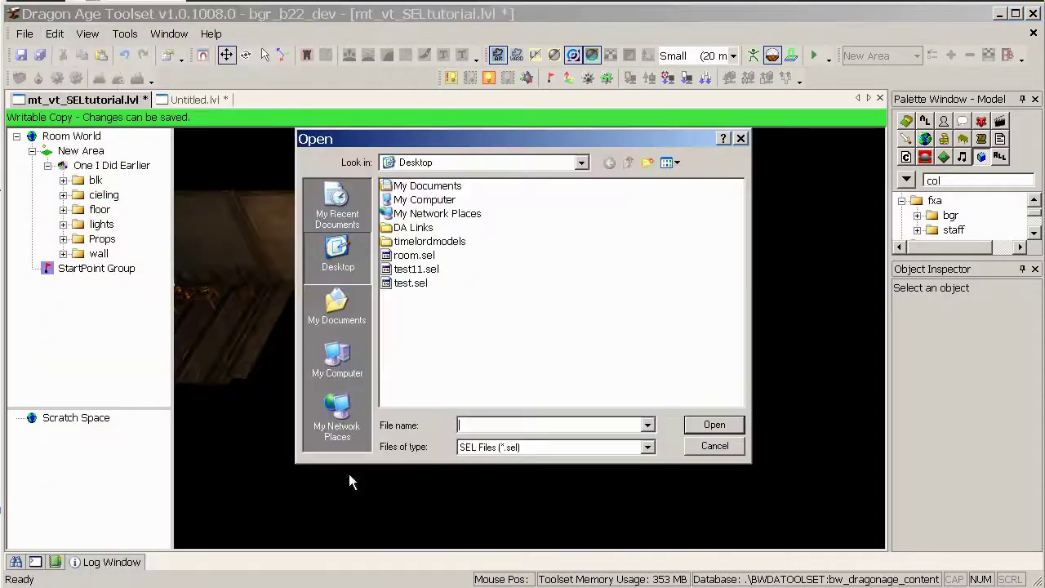
pyautogui.click(707, 445)
# Step: Insert a new room under New Area in the level tree
pyautogui.click(72, 152)
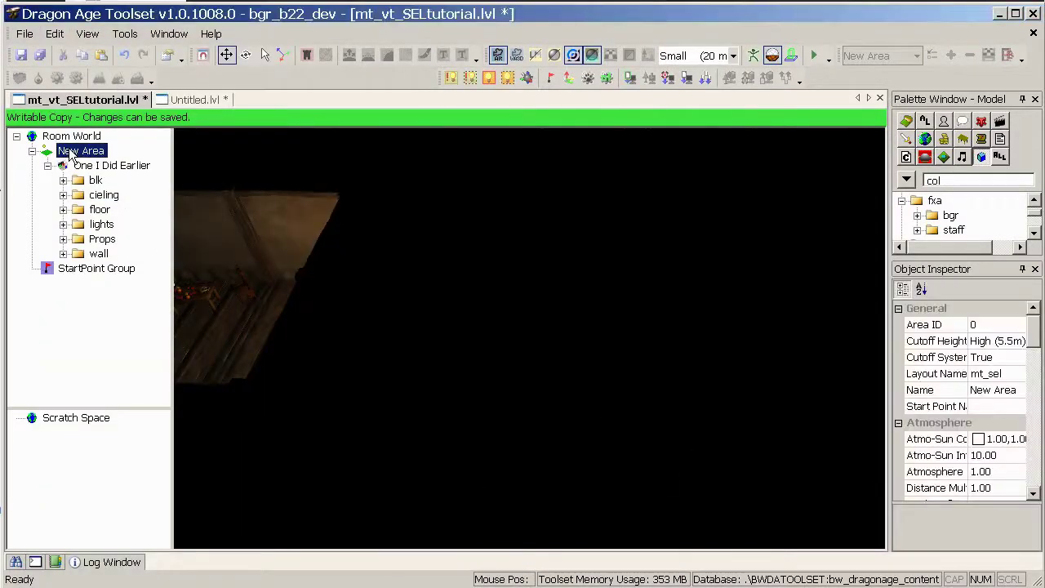
pyautogui.rightClick(80, 153)
pyautogui.moveTo(163, 162)
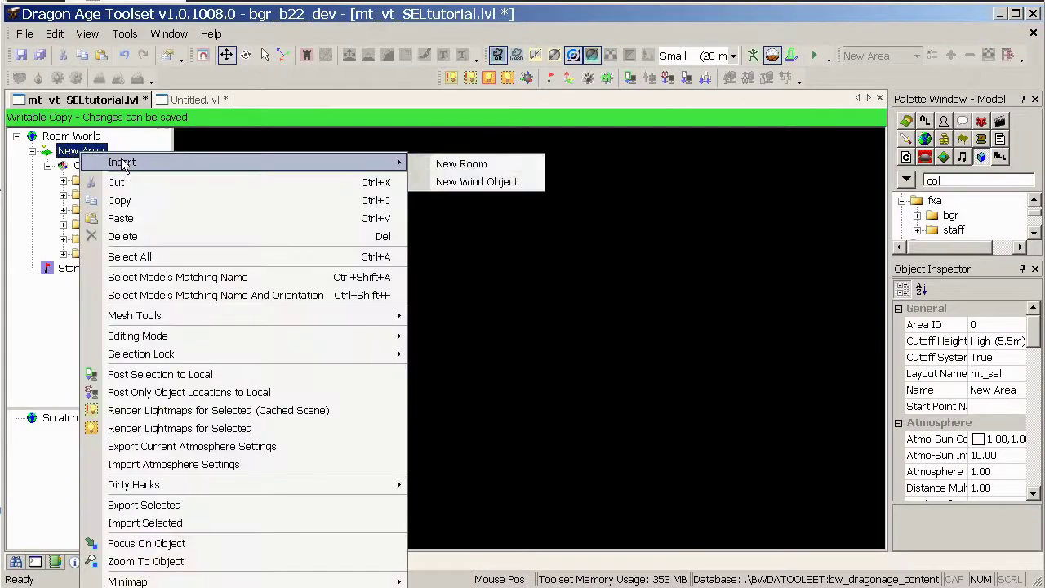
pyautogui.click(470, 162)
# Step: Import room.sel from the Desktop into New Room and expand the room to list its groups
pyautogui.click(54, 34)
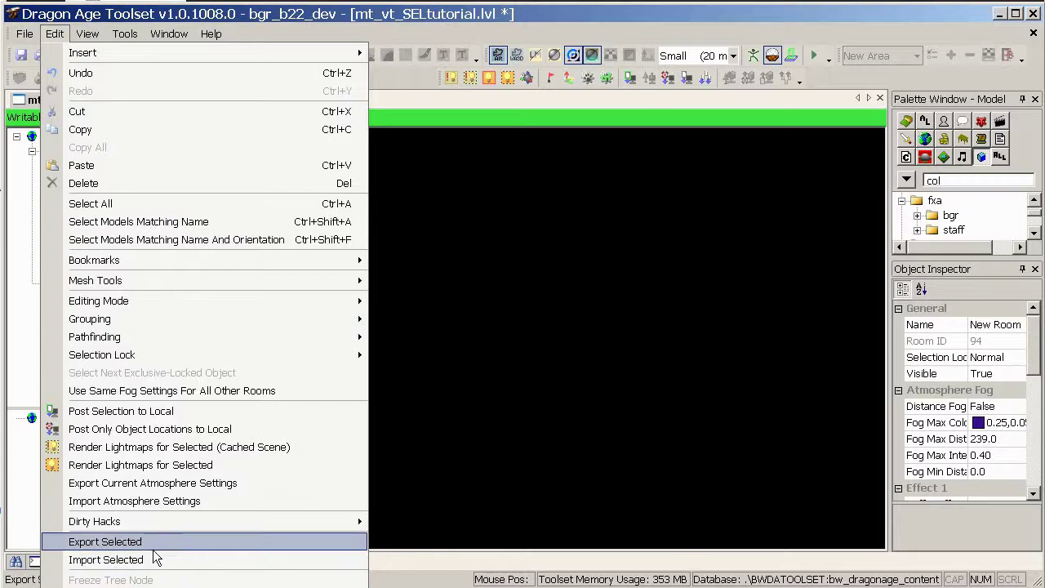
pyautogui.click(159, 562)
pyautogui.doubleClick(414, 268)
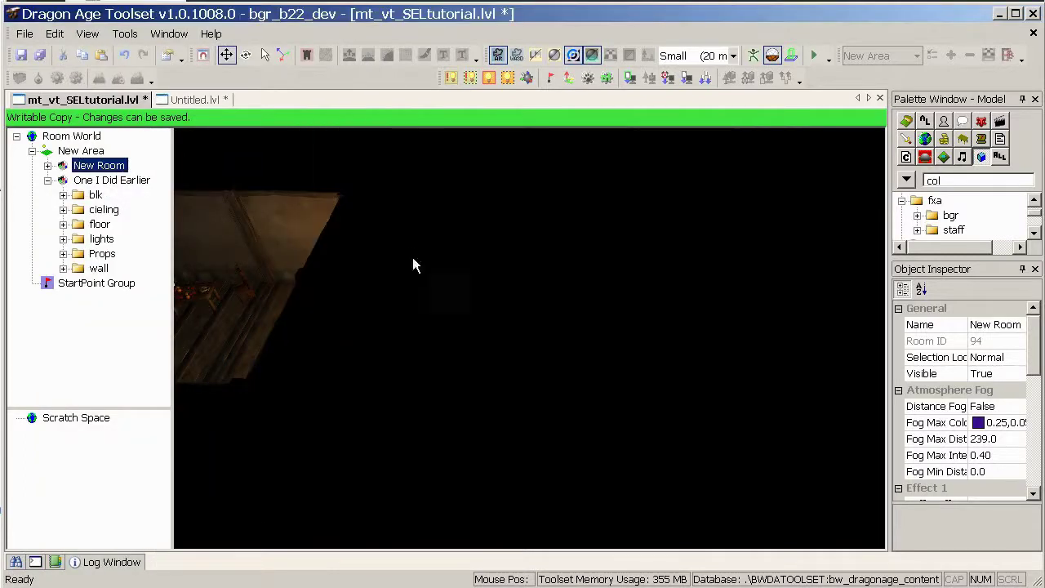
pyautogui.click(48, 166)
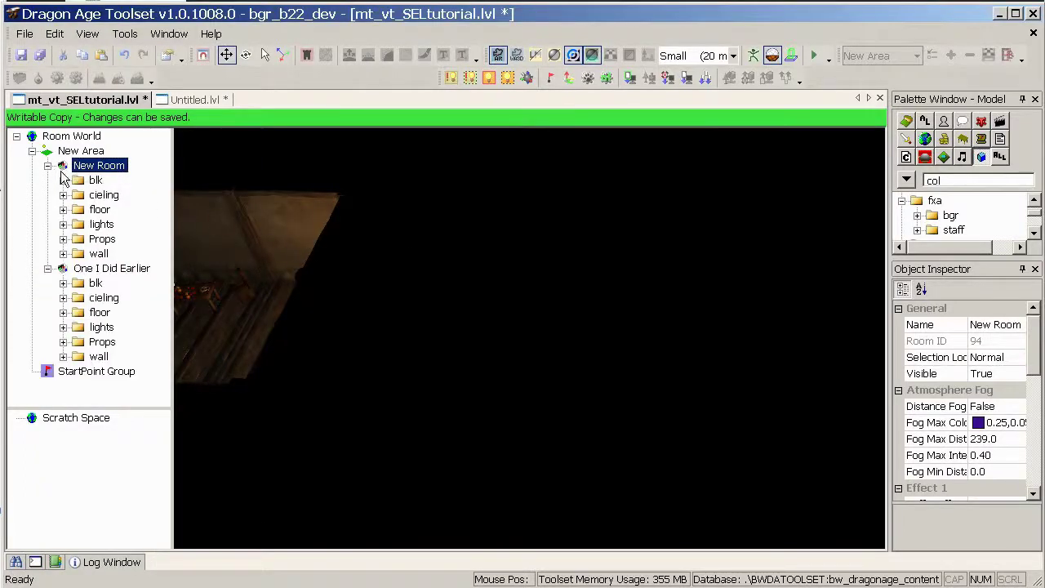
# Step: Examine the imported room's walls, floor, props and lights from above in the viewport
pyautogui.scroll(-2, 372, 331)
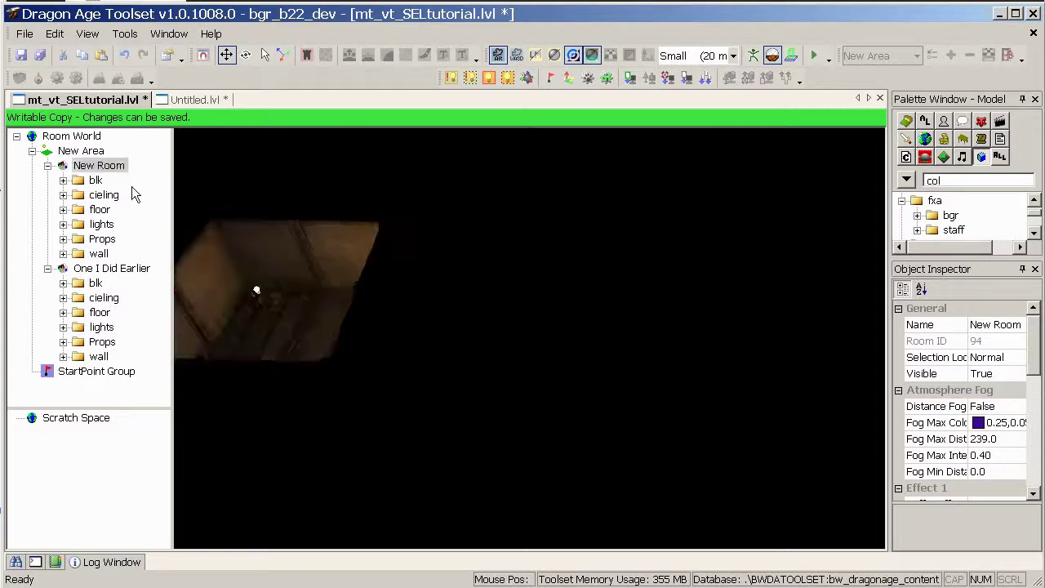
pyautogui.moveTo(326, 325); pyautogui.dragTo(419, 462, button='middle')
pyautogui.scroll(-3, 507, 302)
pyautogui.scroll(-3, 507, 302)
pyautogui.scroll(3, 419, 462)
pyautogui.moveTo(533, 382); pyautogui.dragTo(452, 376, button='middle')
pyautogui.scroll(3, 575, 339)
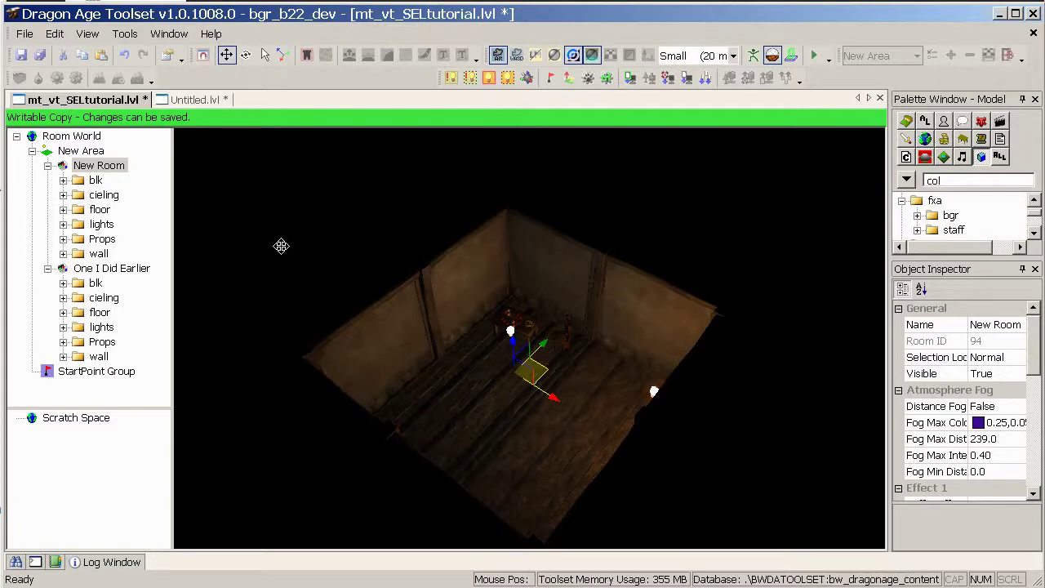
# Step: Expand New Room's blk group and examine its blocking and collision pieces in the viewport
pyautogui.click(63, 181)
pyautogui.click(126, 196)
pyautogui.click(95, 179)
pyautogui.keyDown('ctrl'); pyautogui.click(103, 342); pyautogui.keyUp('ctrl')
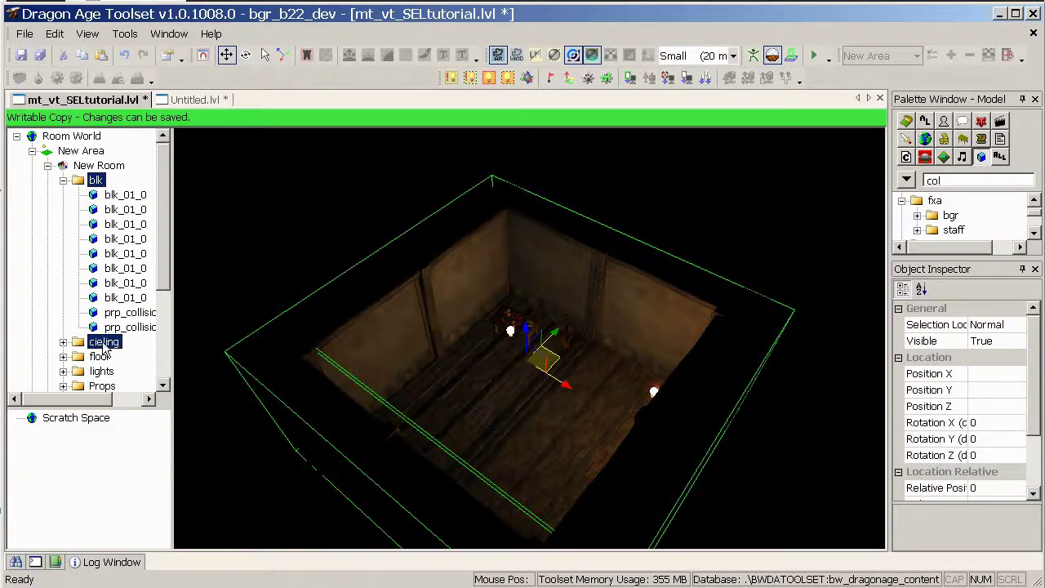
pyautogui.click(63, 182)
pyautogui.hotkey('ctrl', 'v')
pyautogui.moveTo(543, 344); pyautogui.dragTo(531, 333, button='middle')
pyautogui.scroll(-3, 531, 332)
pyautogui.hotkey('ctrl', 'z')
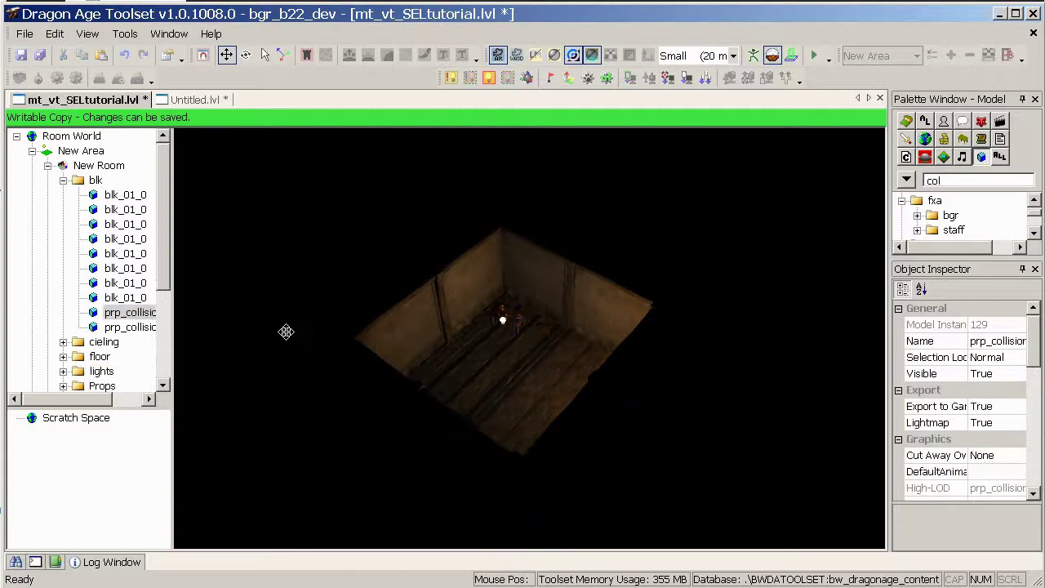
# Step: Select New Room's blk group to examine its extents around the room, and collapse the group in the tree
pyautogui.click(96, 180)
pyautogui.moveTo(370, 342); pyautogui.dragTo(446, 318, button='middle')
pyautogui.scroll(-3, 415, 329)
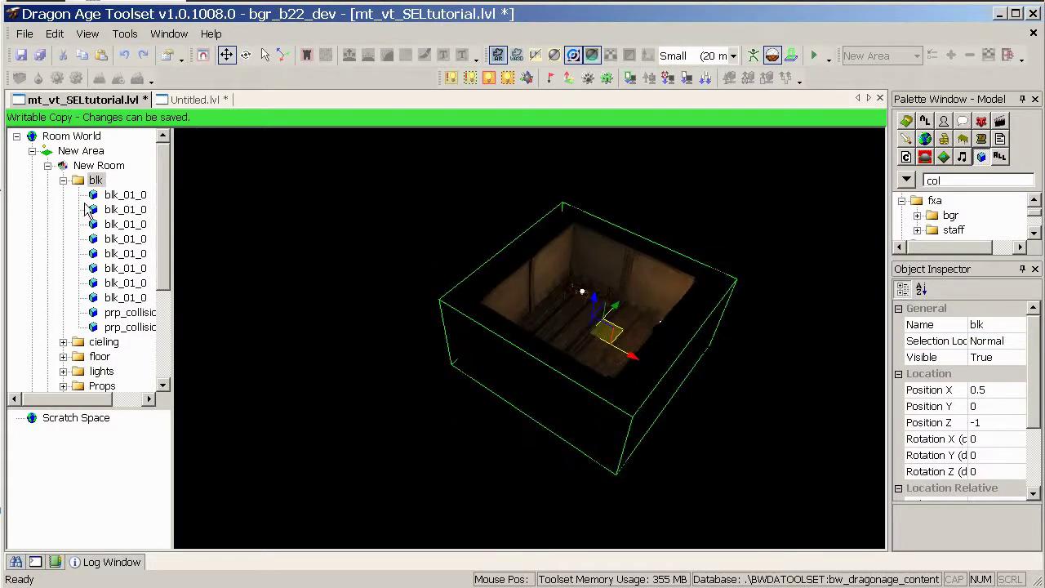
pyautogui.click(62, 181)
# Step: Select all six New Room groups from blk through wall and move them together beside the One I Did Earlier room
pyautogui.moveTo(417, 366); pyautogui.dragTo(430, 345, button='middle')
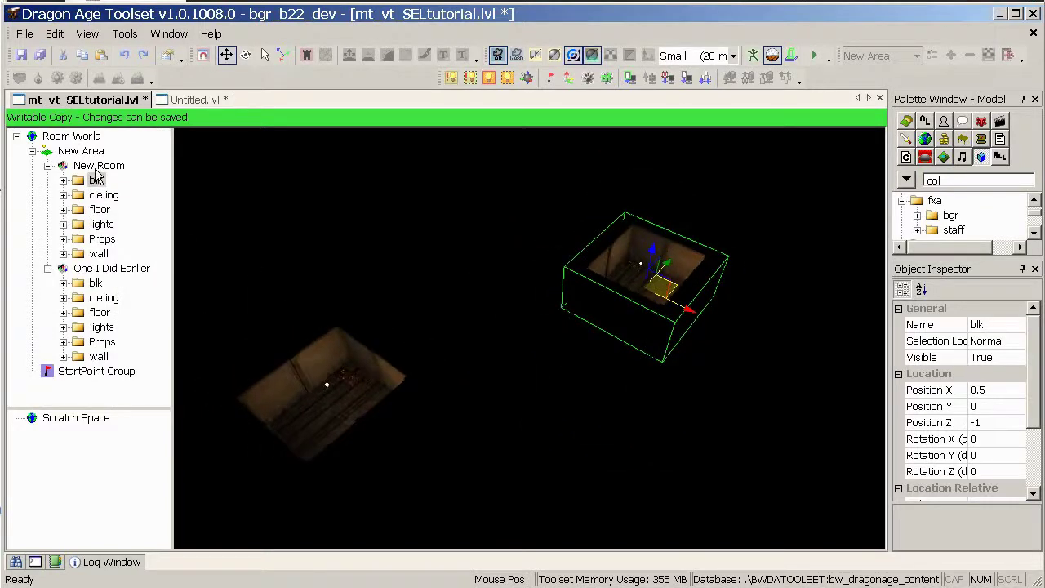
pyautogui.keyDown('shift'); pyautogui.click(104, 257); pyautogui.keyUp('shift')
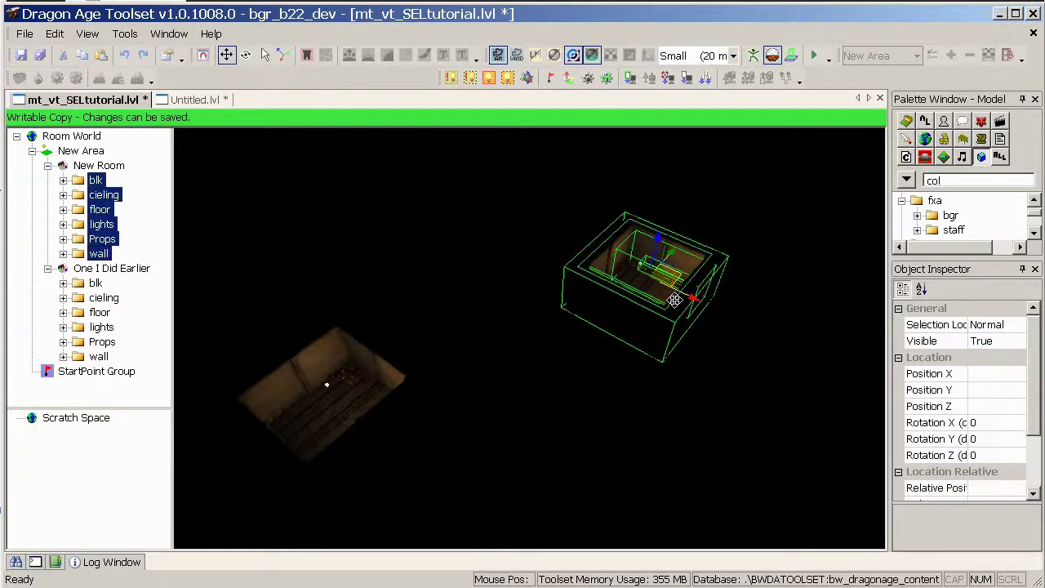
pyautogui.keyDown('alt'); pyautogui.moveTo(676, 299); pyautogui.dragTo(593, 360, button='middle'); pyautogui.keyUp('alt')
pyautogui.moveTo(687, 285); pyautogui.dragTo(384, 468)
pyautogui.keyDown('alt'); pyautogui.moveTo(384, 468); pyautogui.dragTo(557, 384, button='middle'); pyautogui.keyUp('alt')
pyautogui.scroll(3, 678, 404)
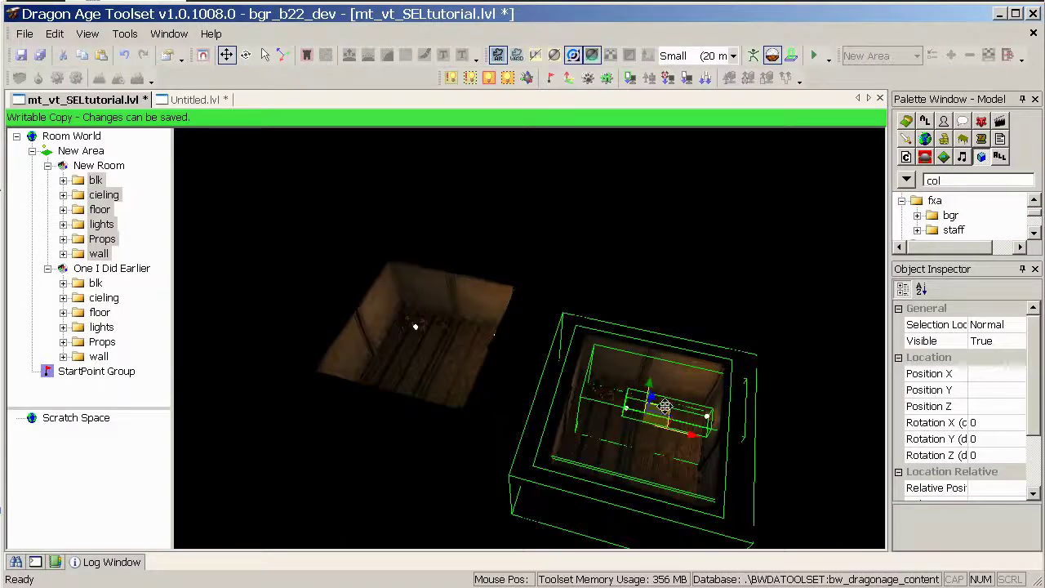
pyautogui.moveTo(666, 406); pyautogui.dragTo(662, 389)
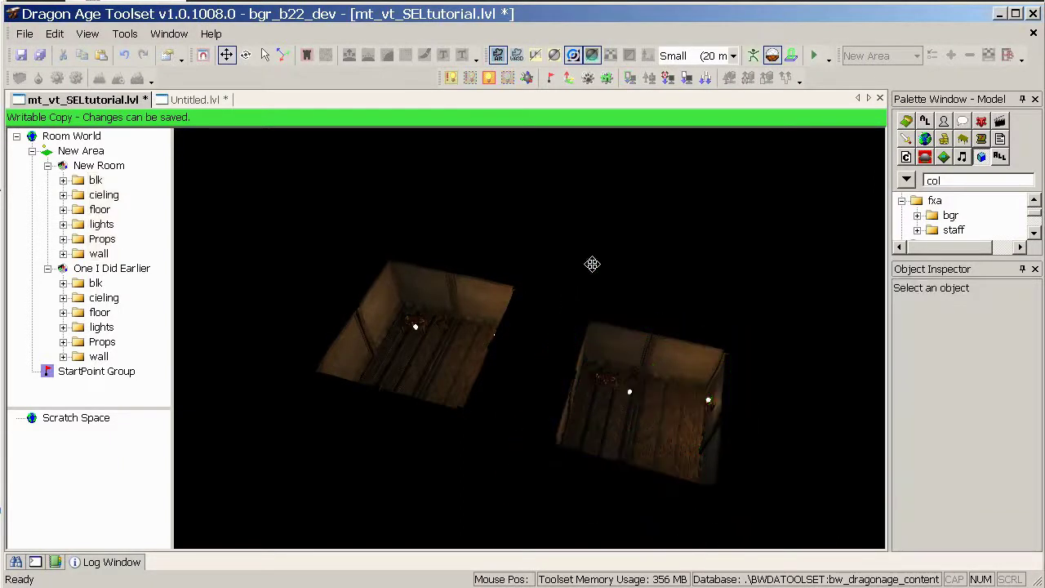